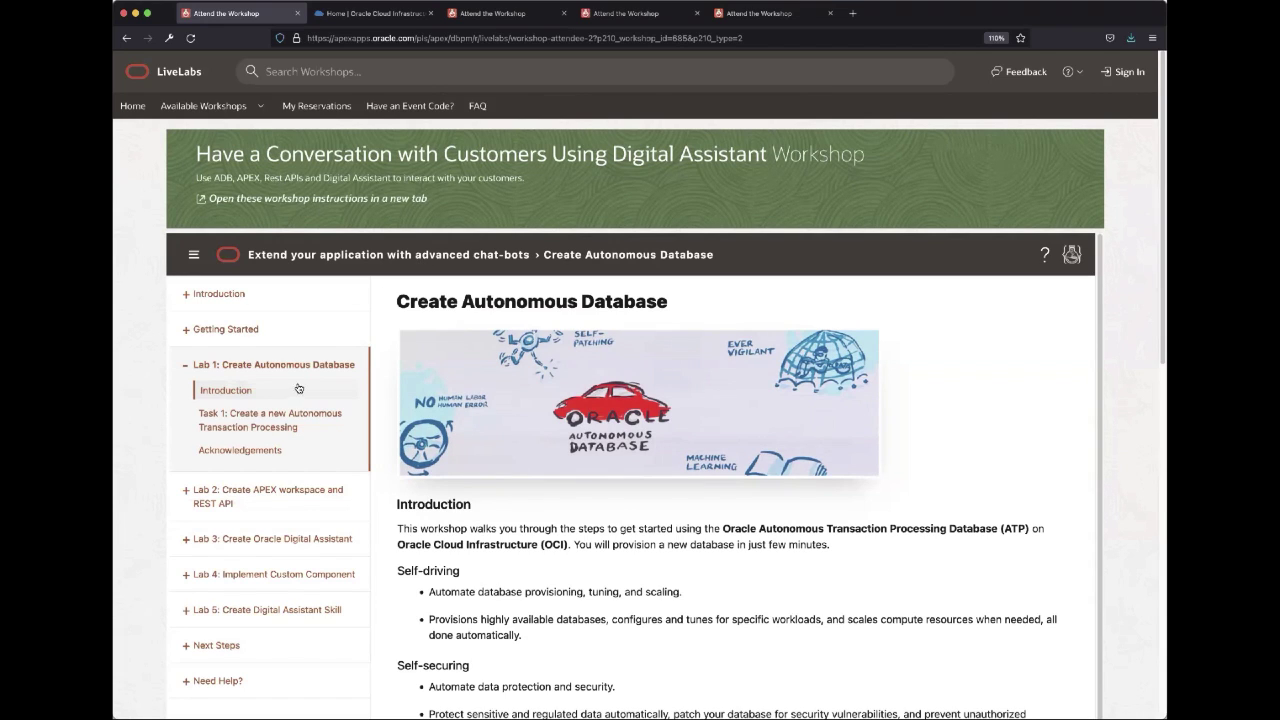
Switch to the Oracle Cloud console and open the list of Autonomous Transaction Processing databases.
left_click(378, 14)
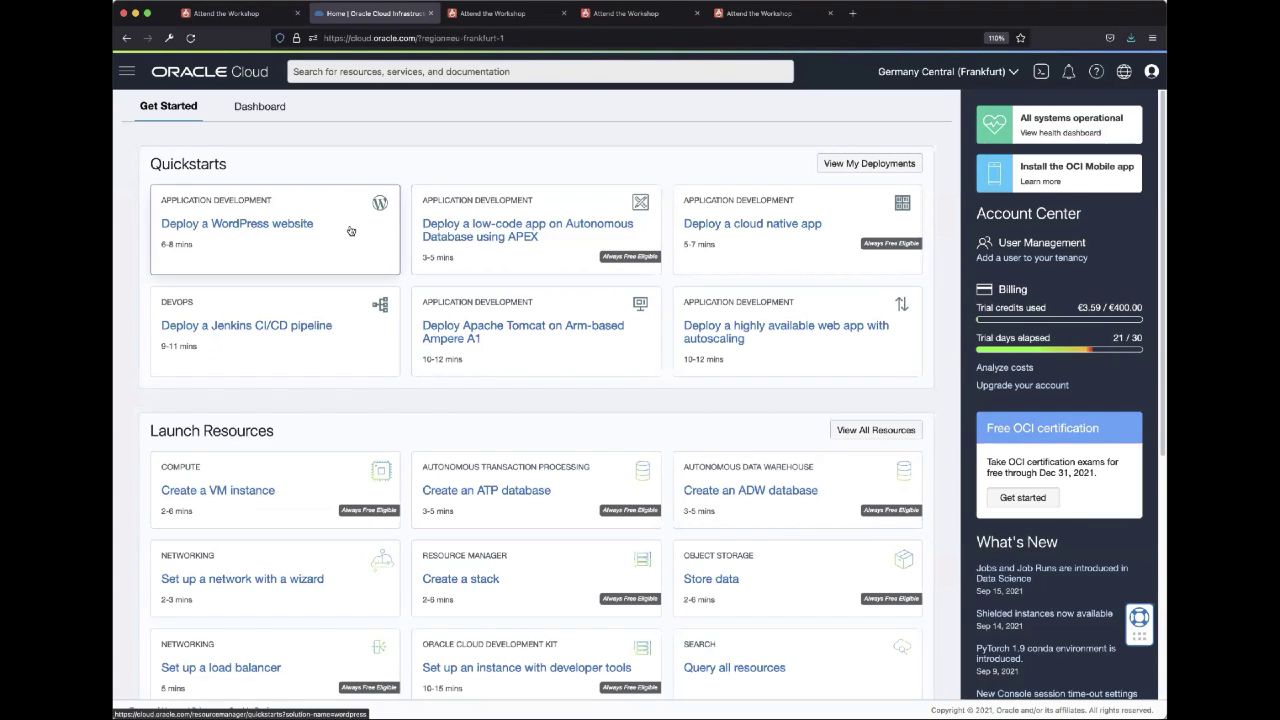
left_click(126, 71)
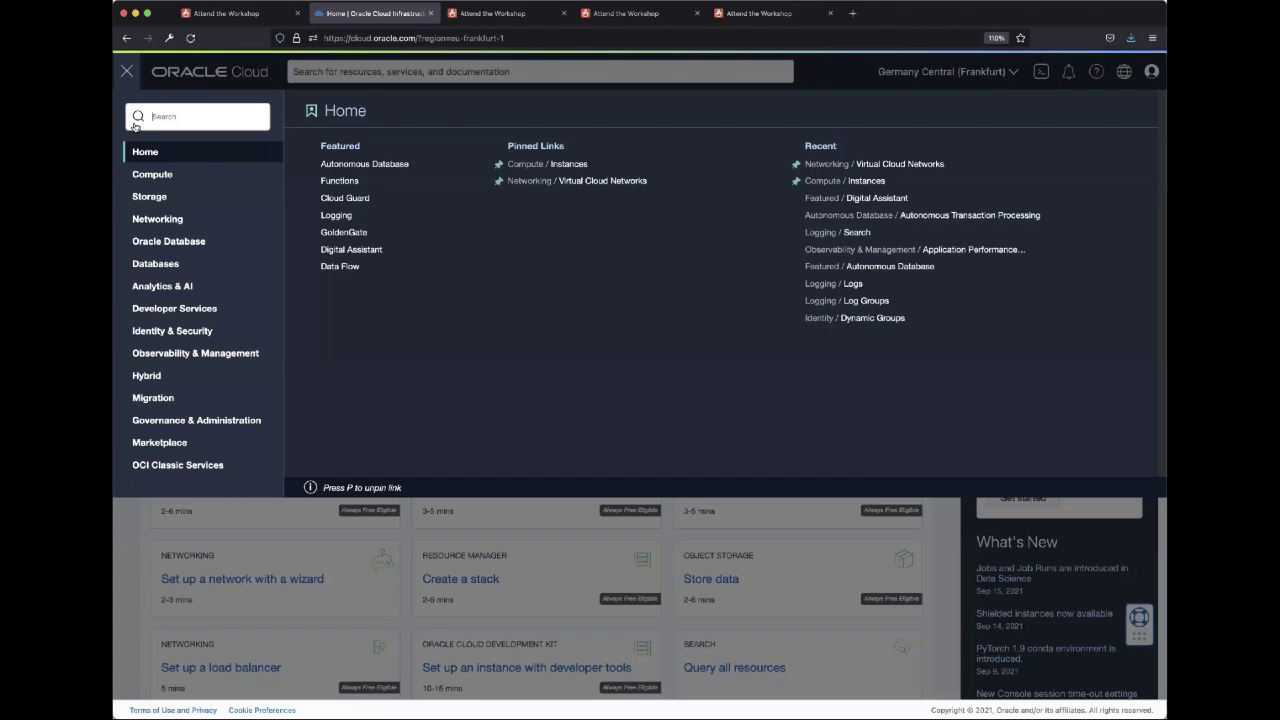
left_click(195, 242)
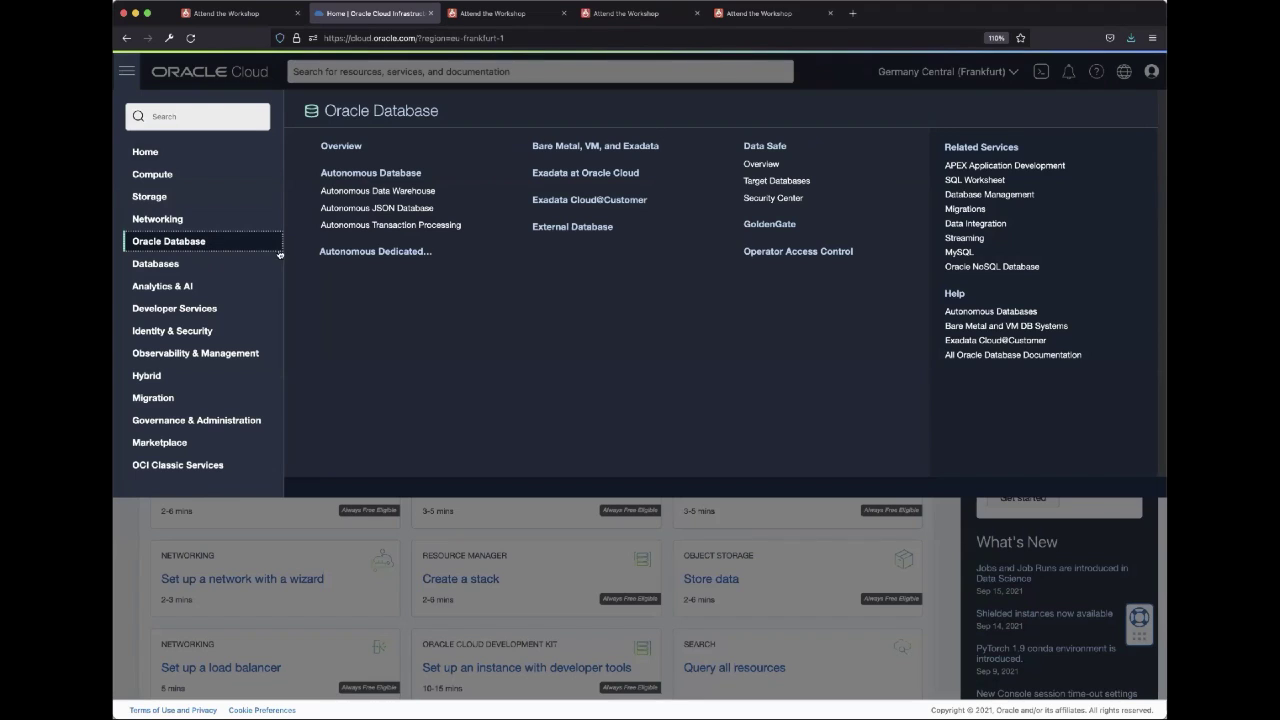
left_click(388, 226)
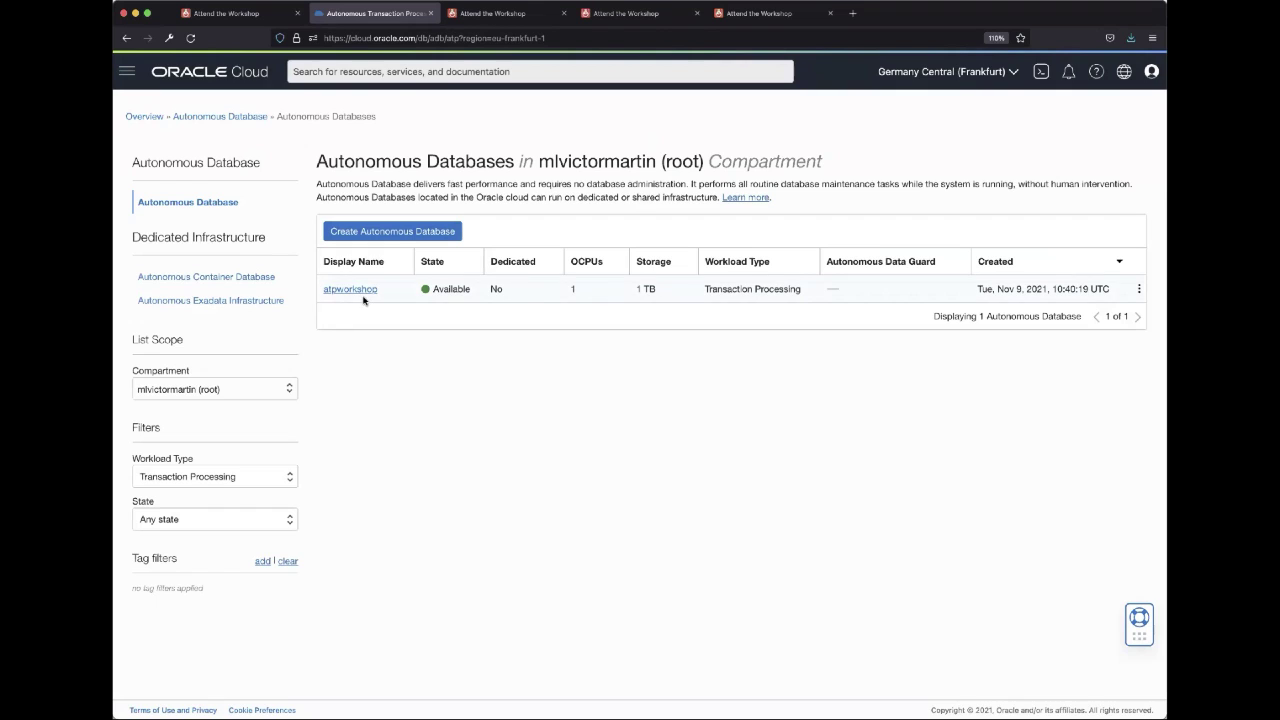
Open the autonomous database creation form and examine its naming, Transaction Processing workload, Shared Infrastructure, configuration and administrator credential settings.
left_click(398, 232)
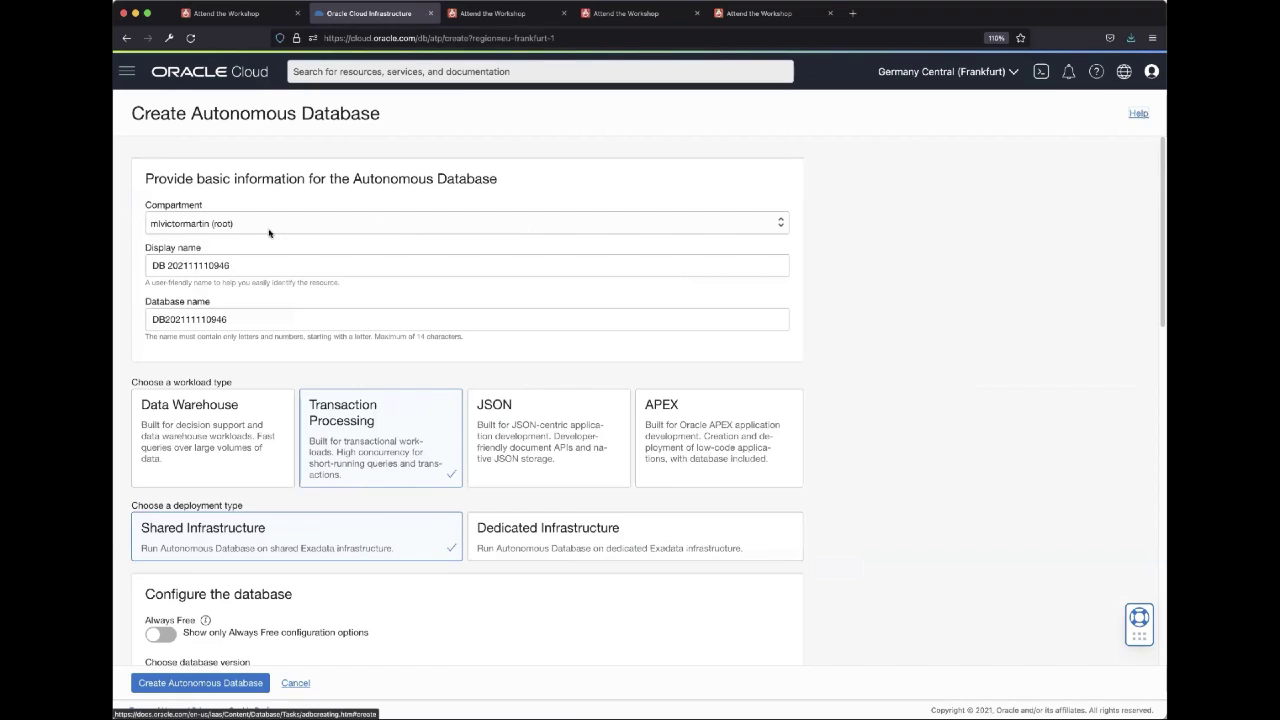
left_click_drag(251, 267, 130, 269)
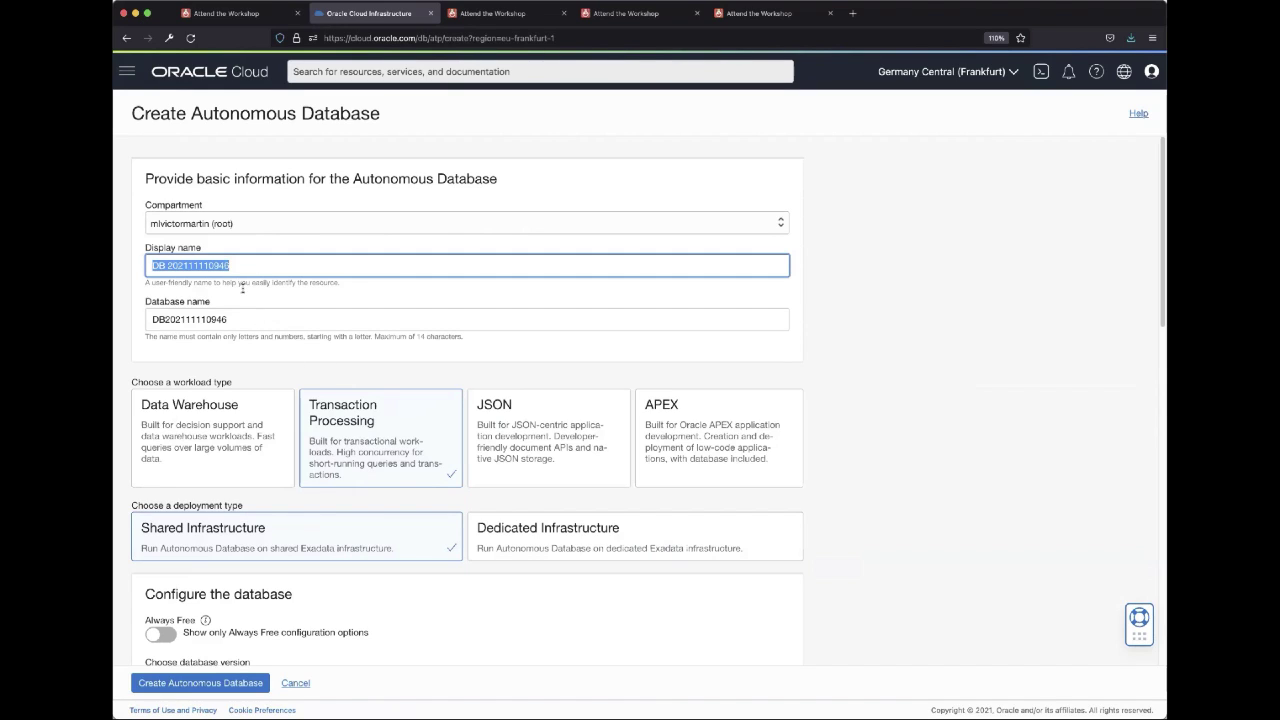
left_click(390, 450)
scroll(365, 477, "down", 2)
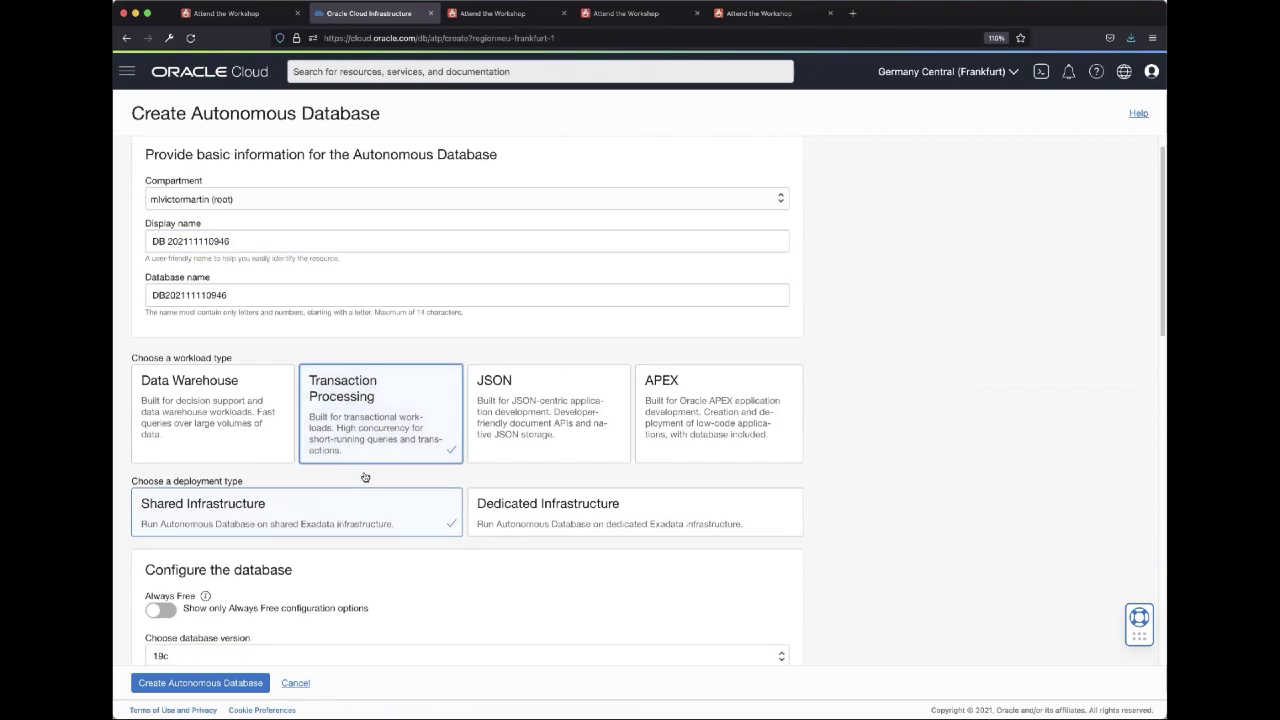
scroll(372, 518, "down", 3)
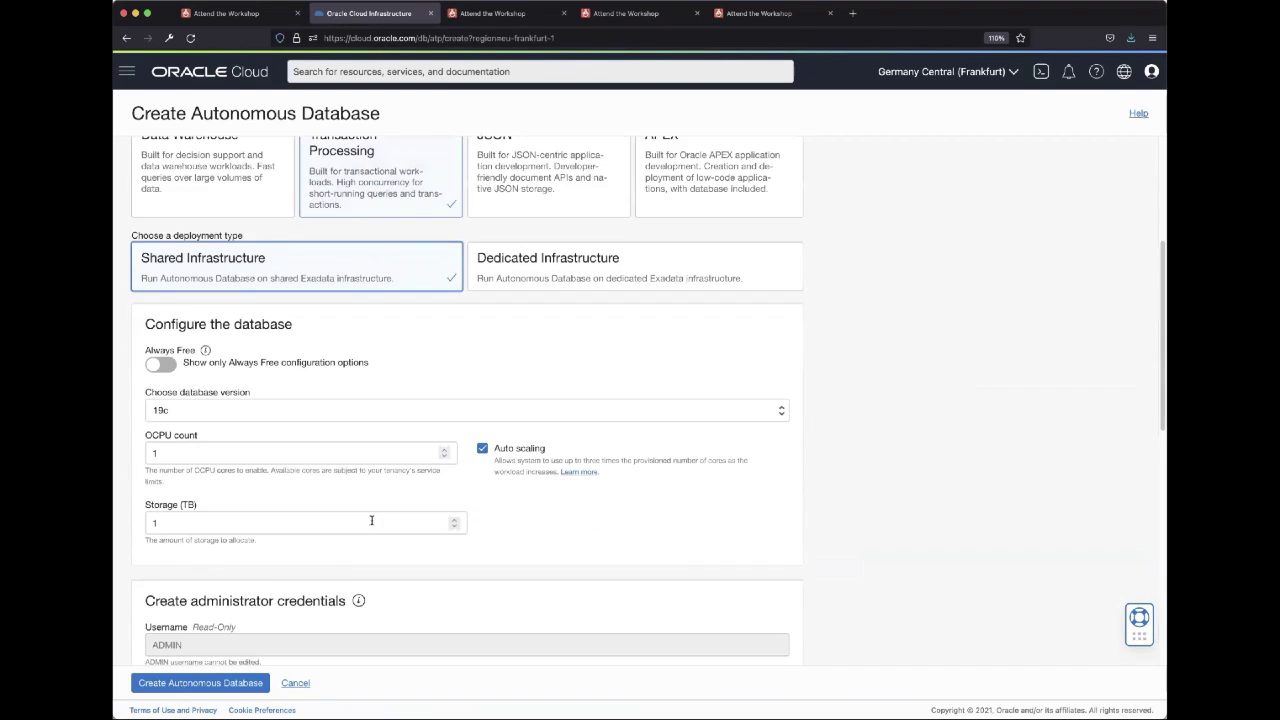
scroll(371, 520, "down", 2)
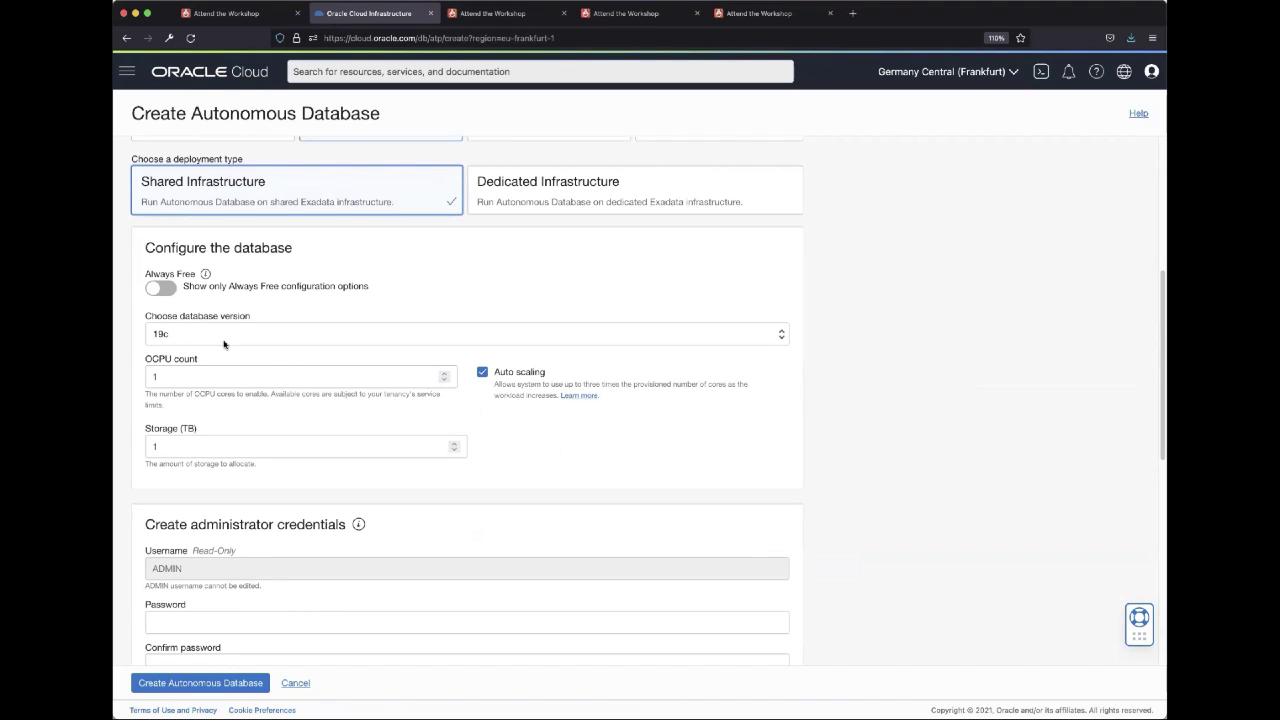
scroll(224, 344, "down", 2)
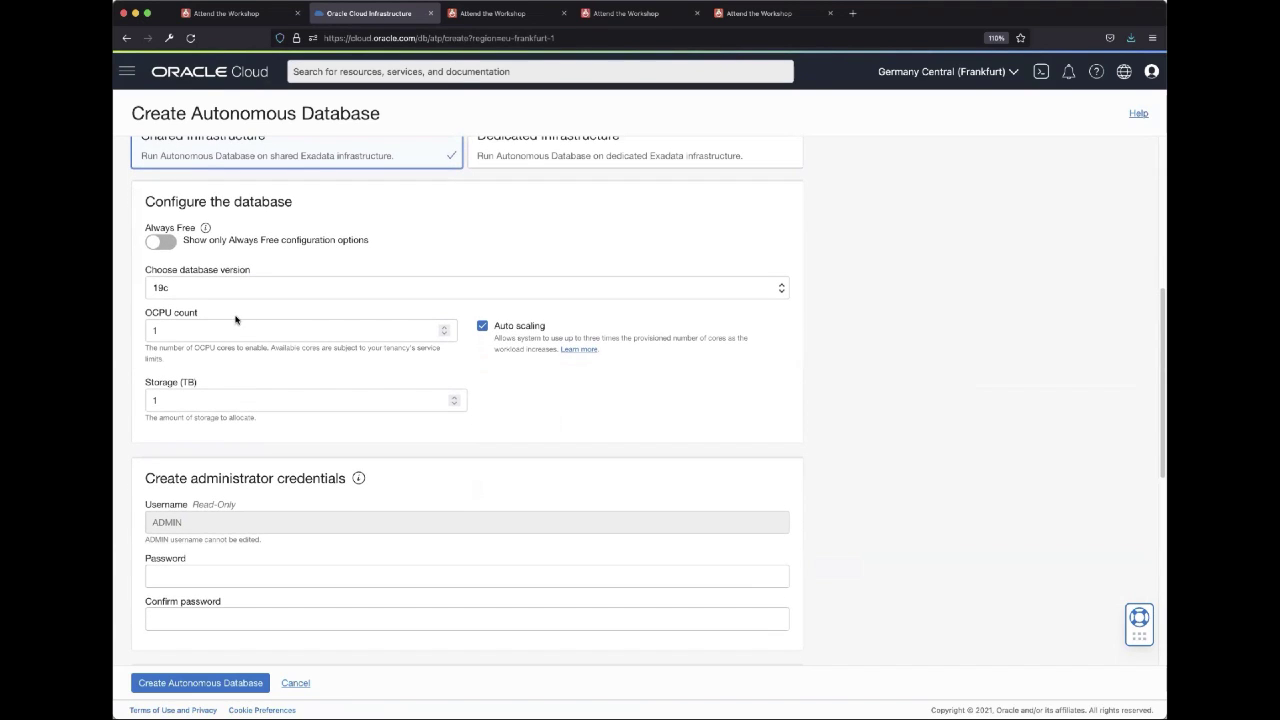
scroll(300, 452, "down", 1)
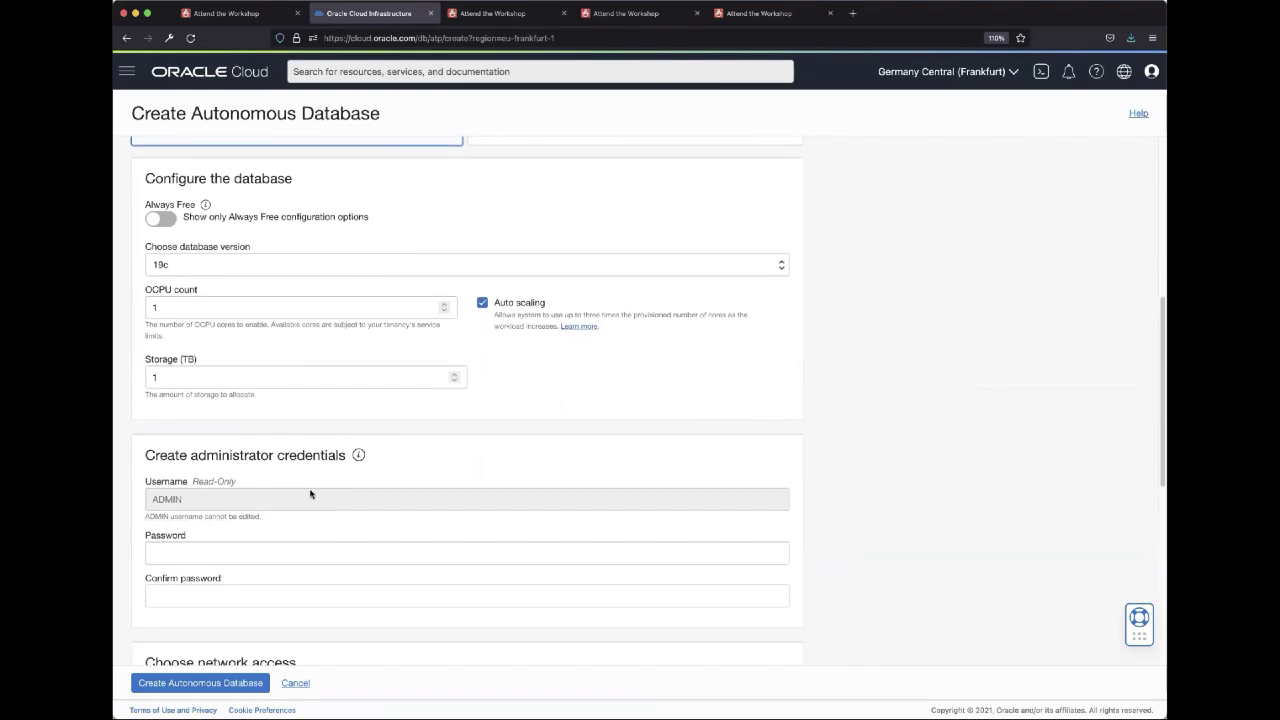
scroll(310, 493, "down", 3)
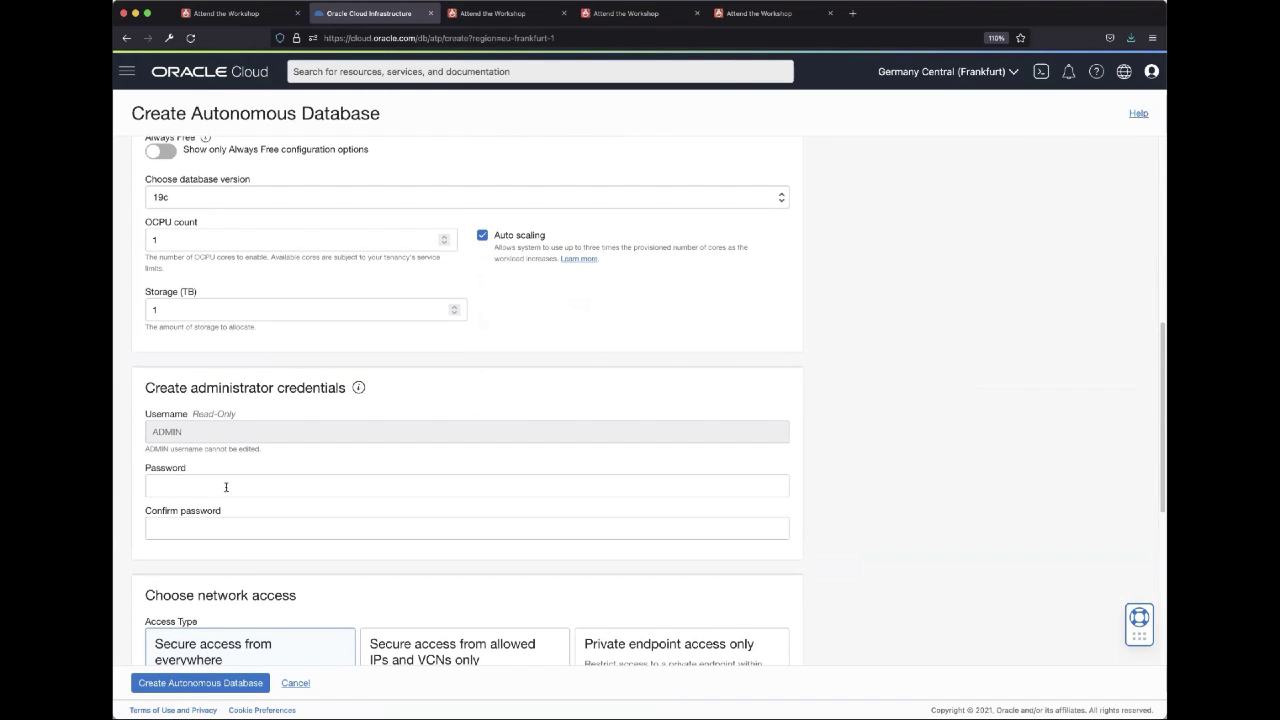
Choose License Included as the license type for the new autonomous database and cancel its creation.
scroll(228, 490, "down", 6)
scroll(228, 492, "down", 8)
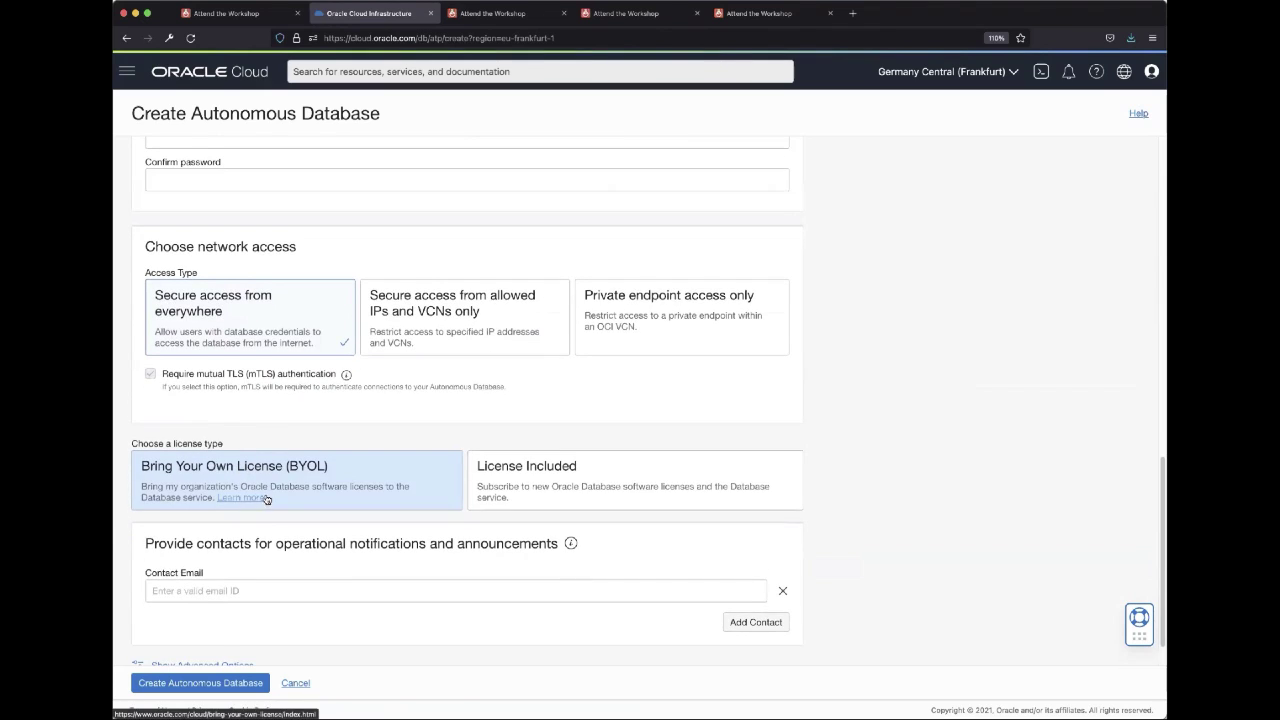
left_click(475, 487)
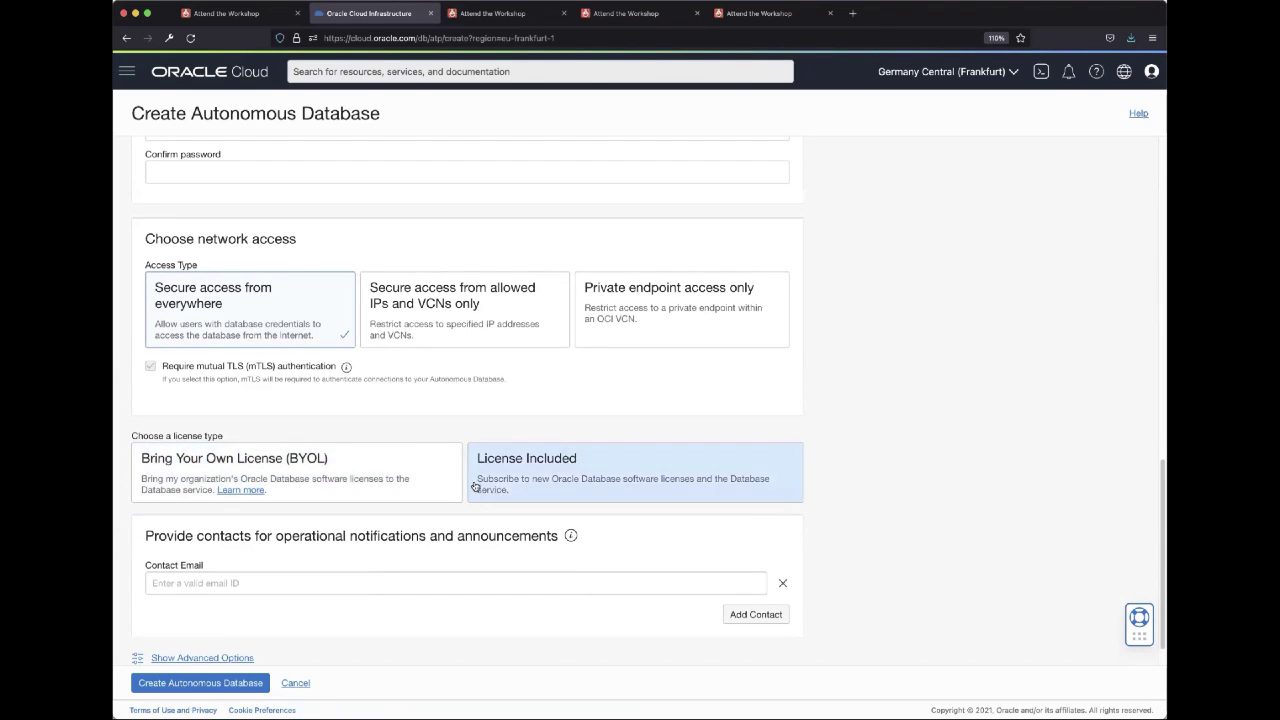
scroll(555, 485, "down", 2)
left_click(550, 472)
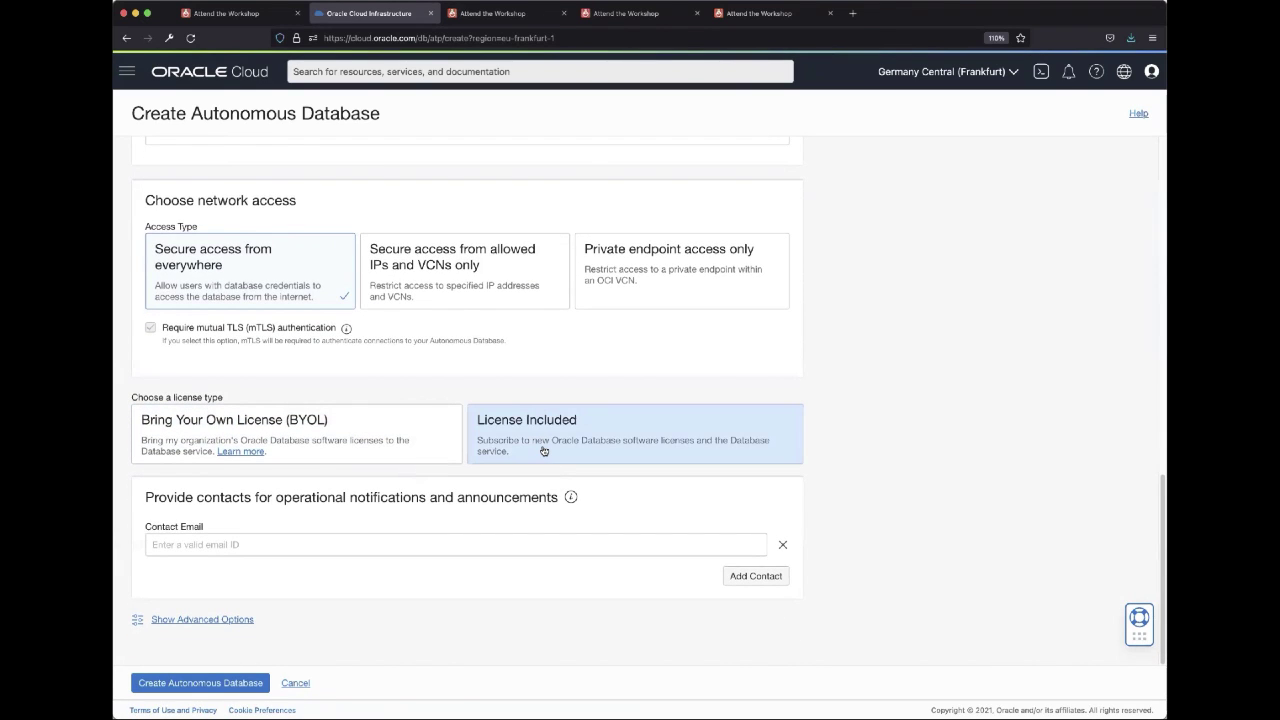
scroll(541, 452, "down", 1)
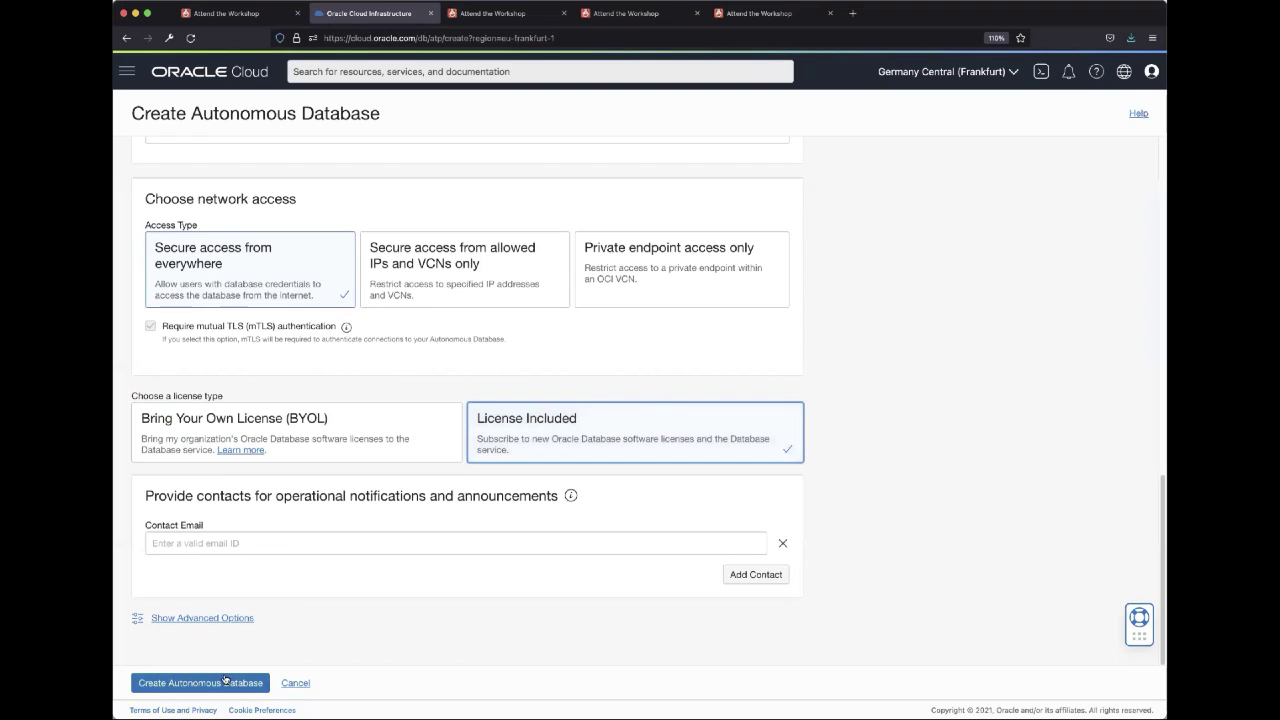
left_click(295, 683)
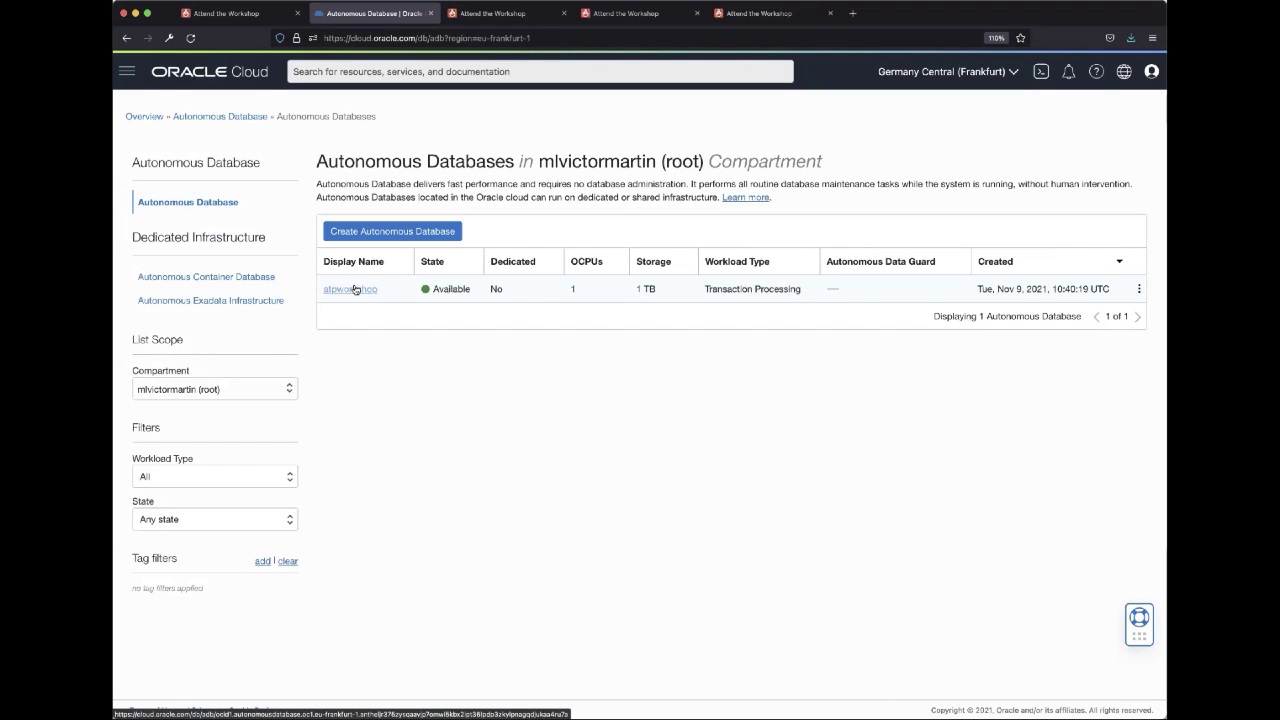
Open the atpworkshop database details and launch Oracle Application Express from its tools.
left_click(352, 289)
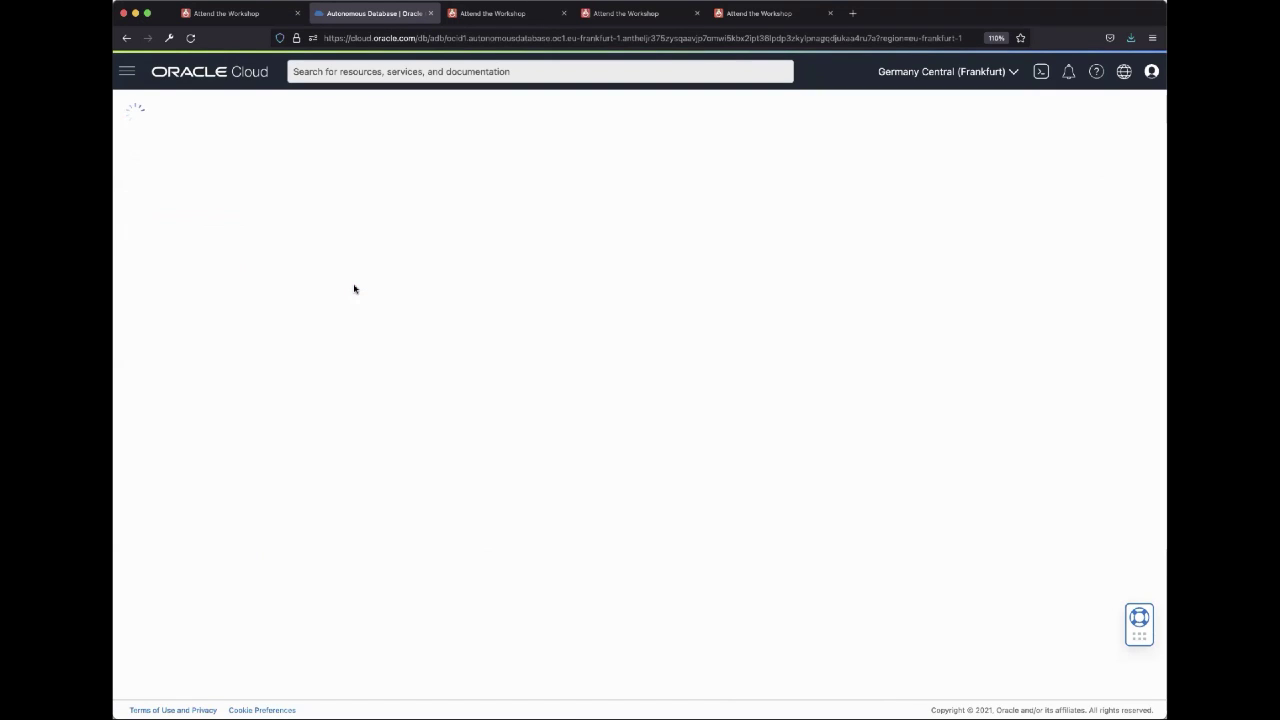
left_click_drag(249, 306, 175, 313)
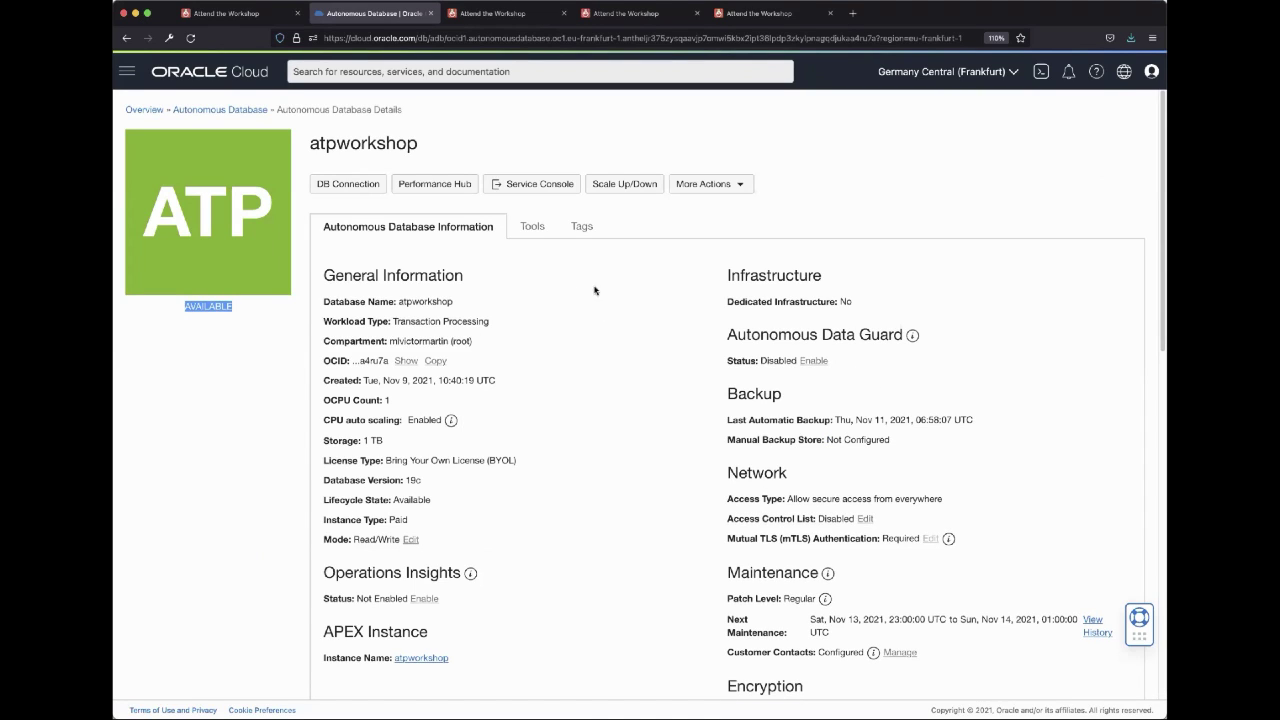
left_click(533, 228)
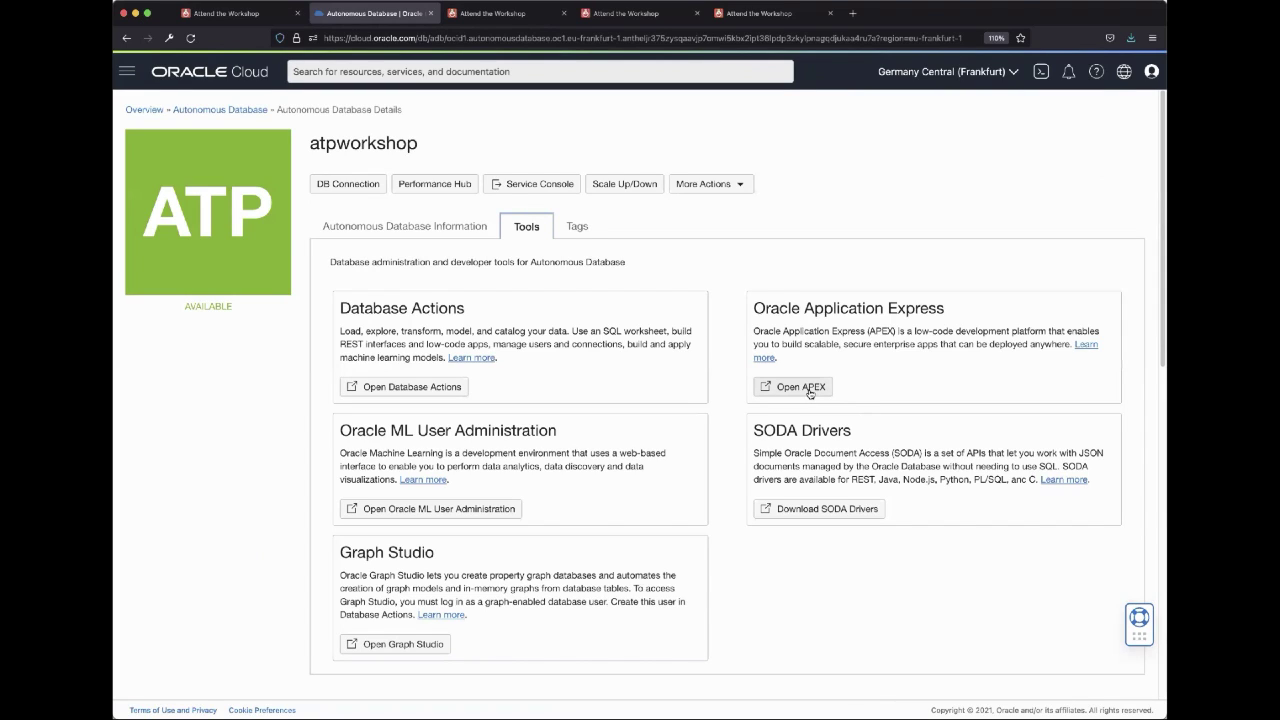
left_click(800, 387)
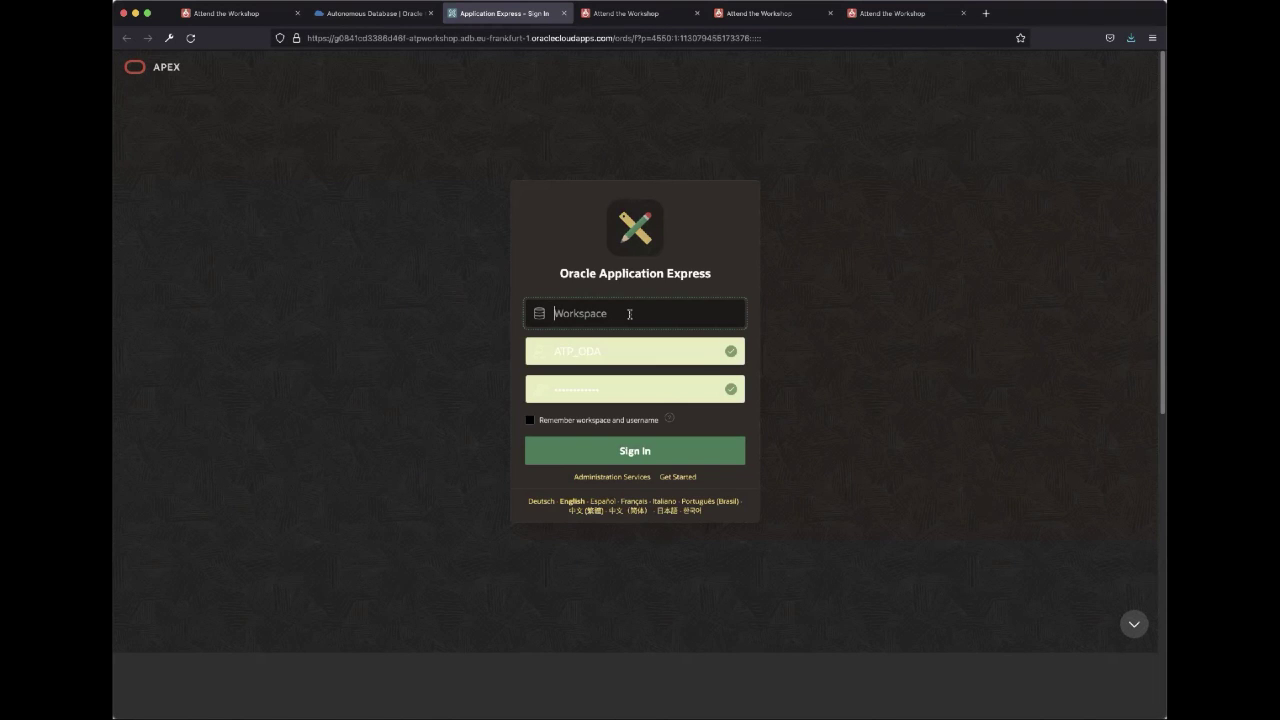
Sign in to the ATP_ODA workspace of Oracle Application Express with the prefilled username and password.
type("ATP_ODA")
left_click(616, 398)
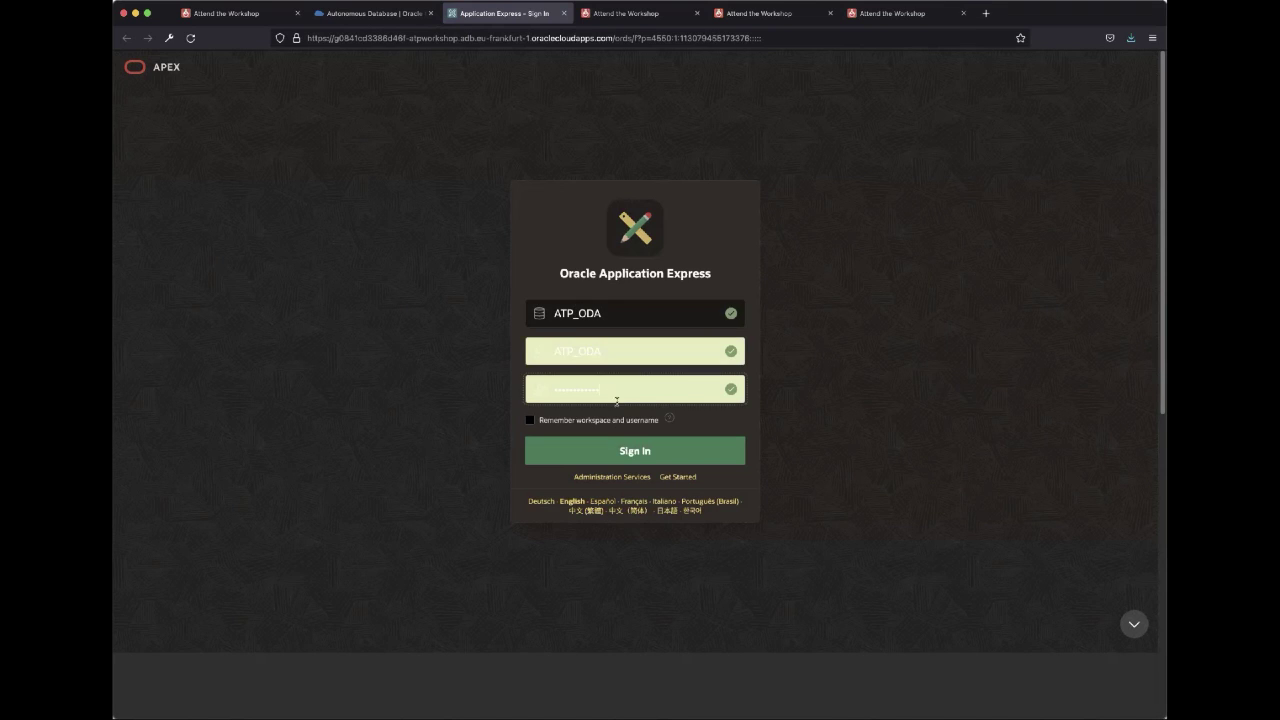
left_click(629, 456)
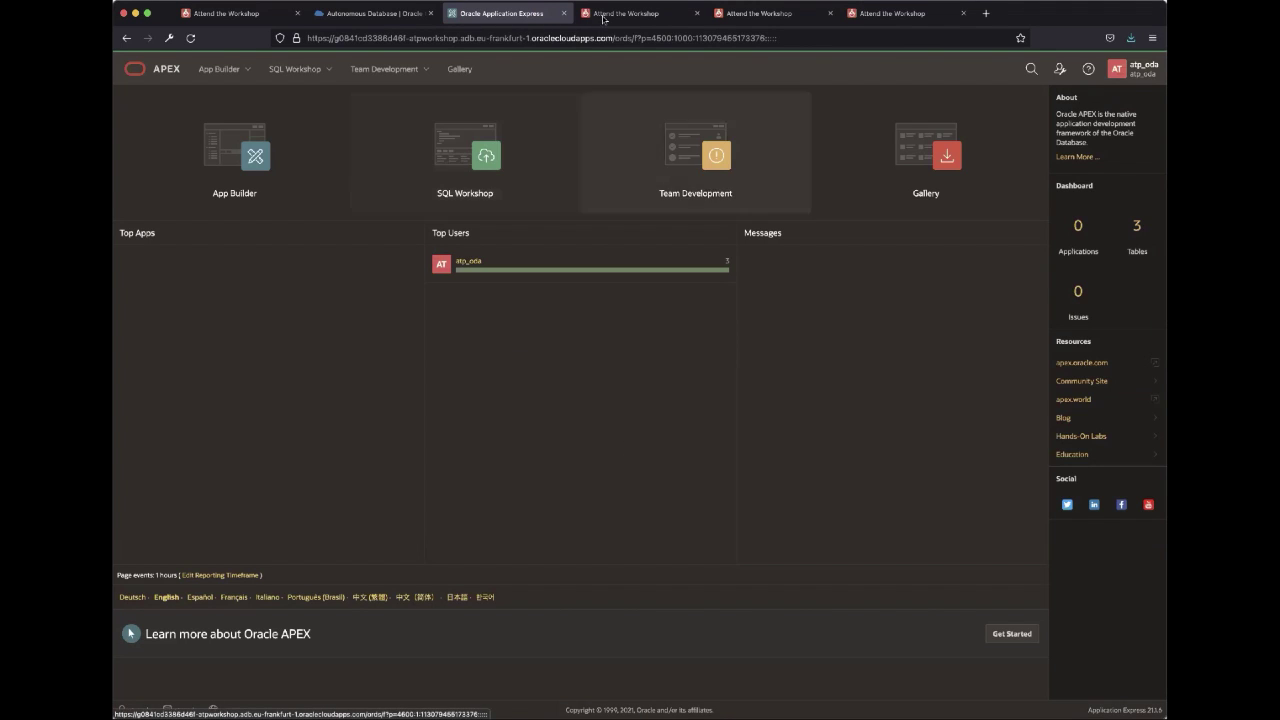
Switch to the LiveLabs workshop instructions and copy the tasks table definition from Lab 2, Task 2.
left_click(647, 14)
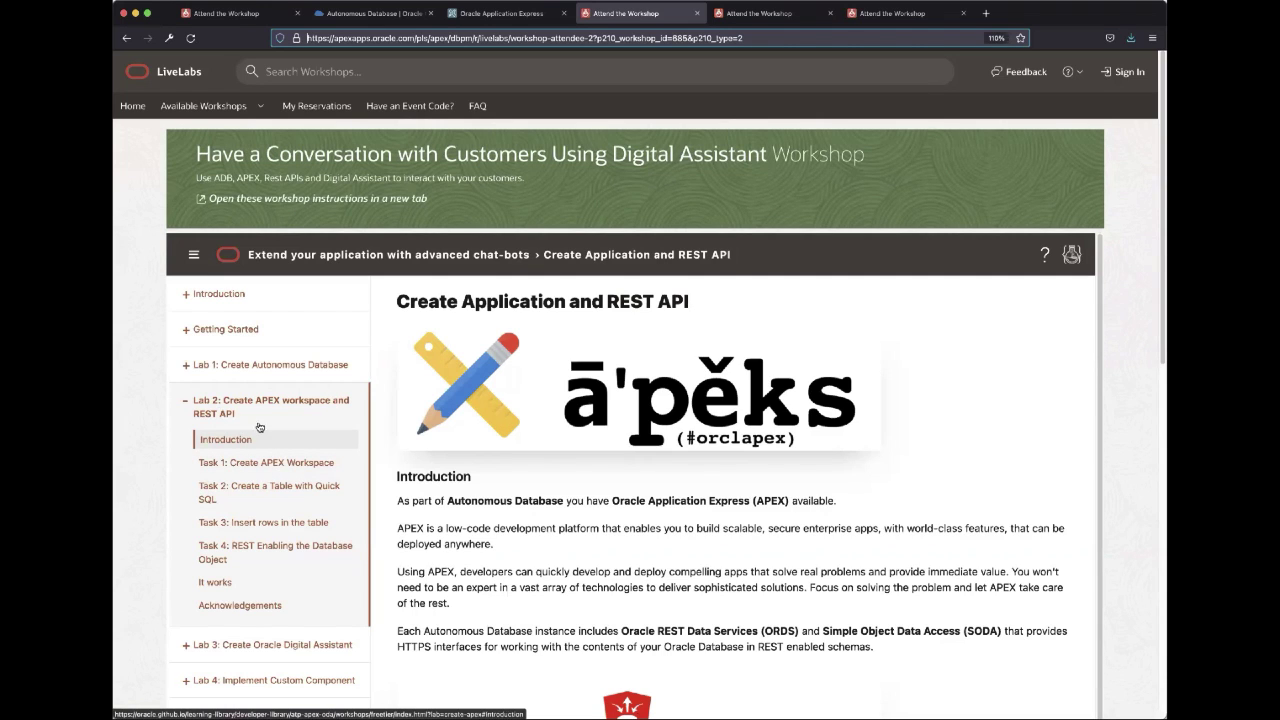
left_click(787, 17)
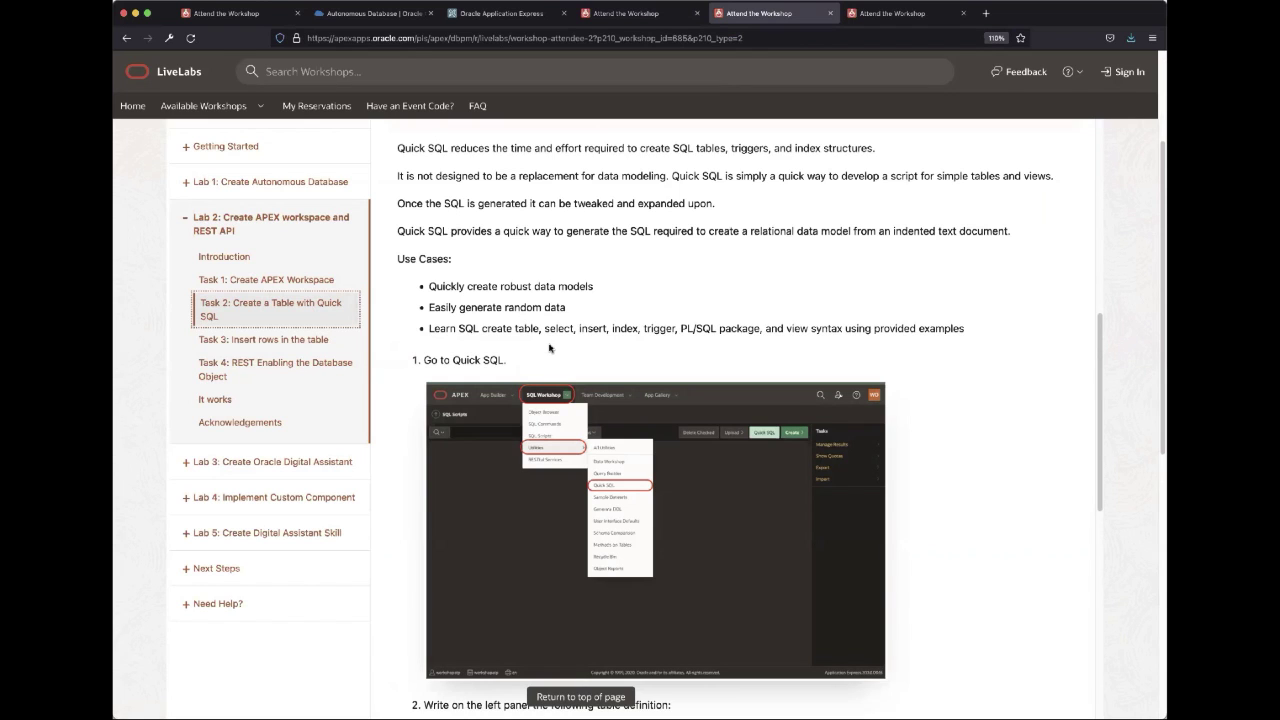
scroll(549, 347, "down", 4)
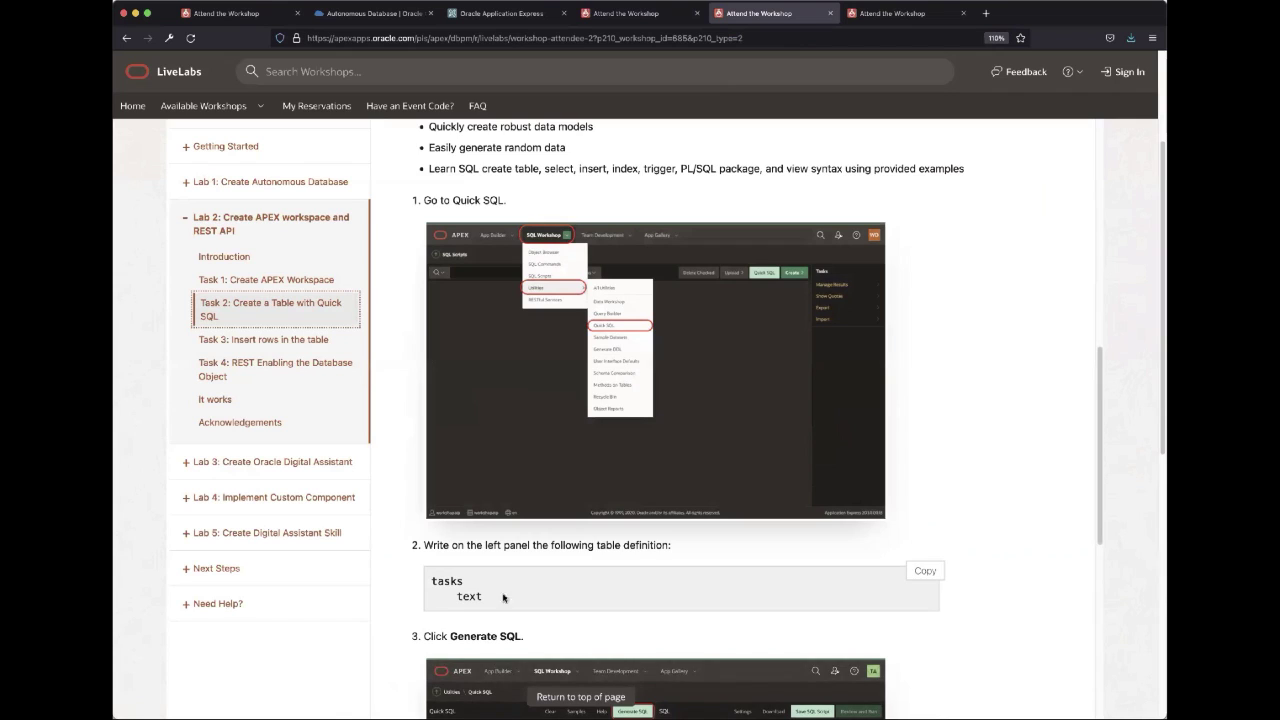
left_click(925, 571)
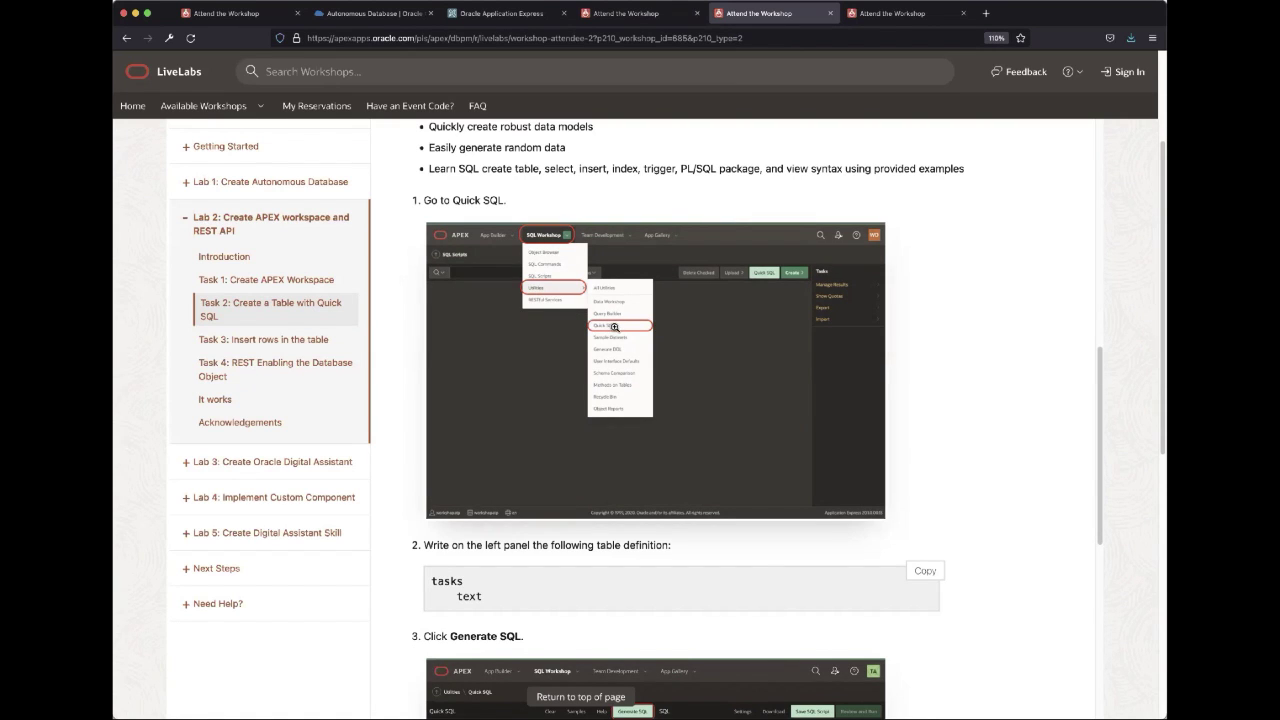
Switch to APEX, paste the tasks definition with its text column into Quick SQL, and generate the SQL.
left_click(502, 14)
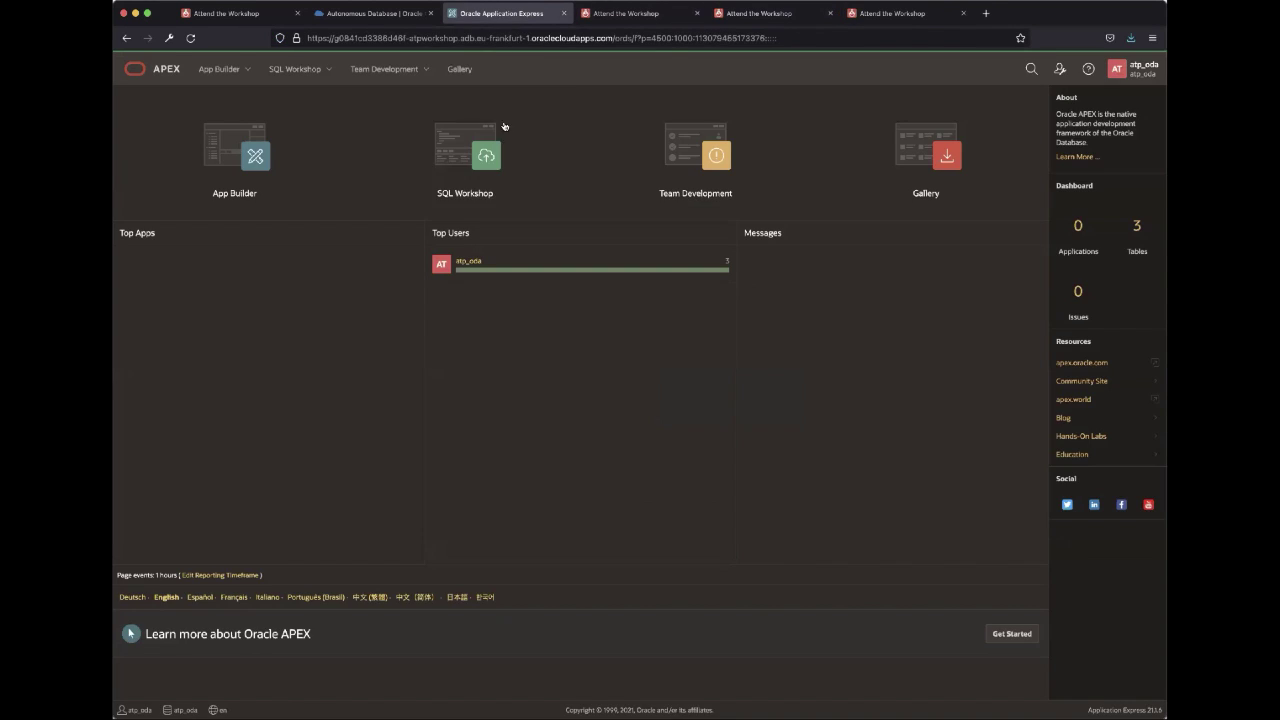
left_click(328, 71)
mouse_move(327, 152)
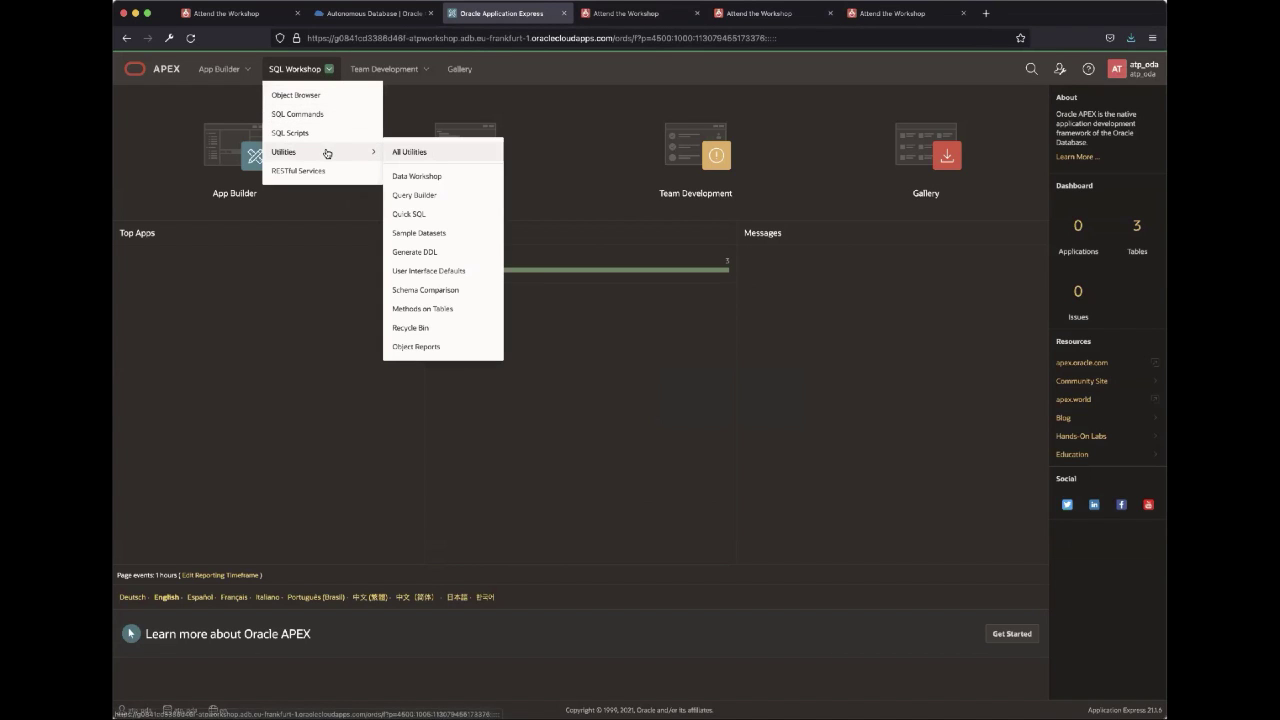
left_click(445, 214)
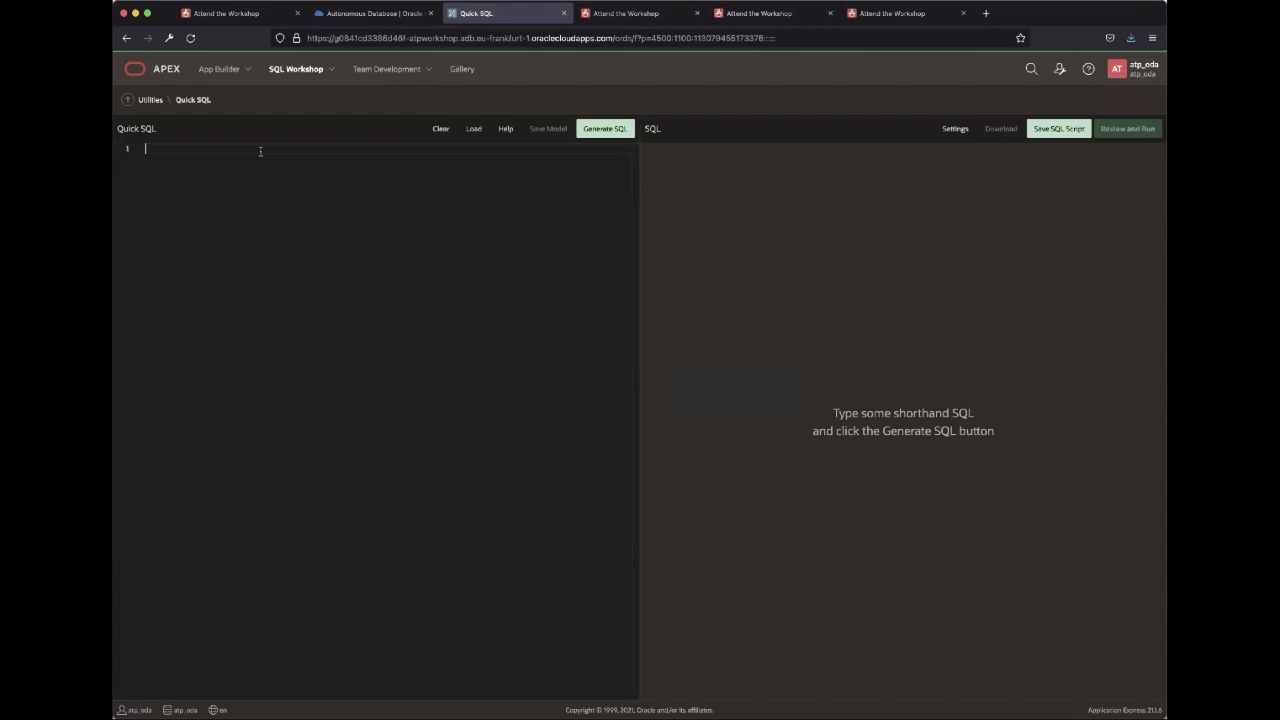
key("super+v")
left_click(606, 131)
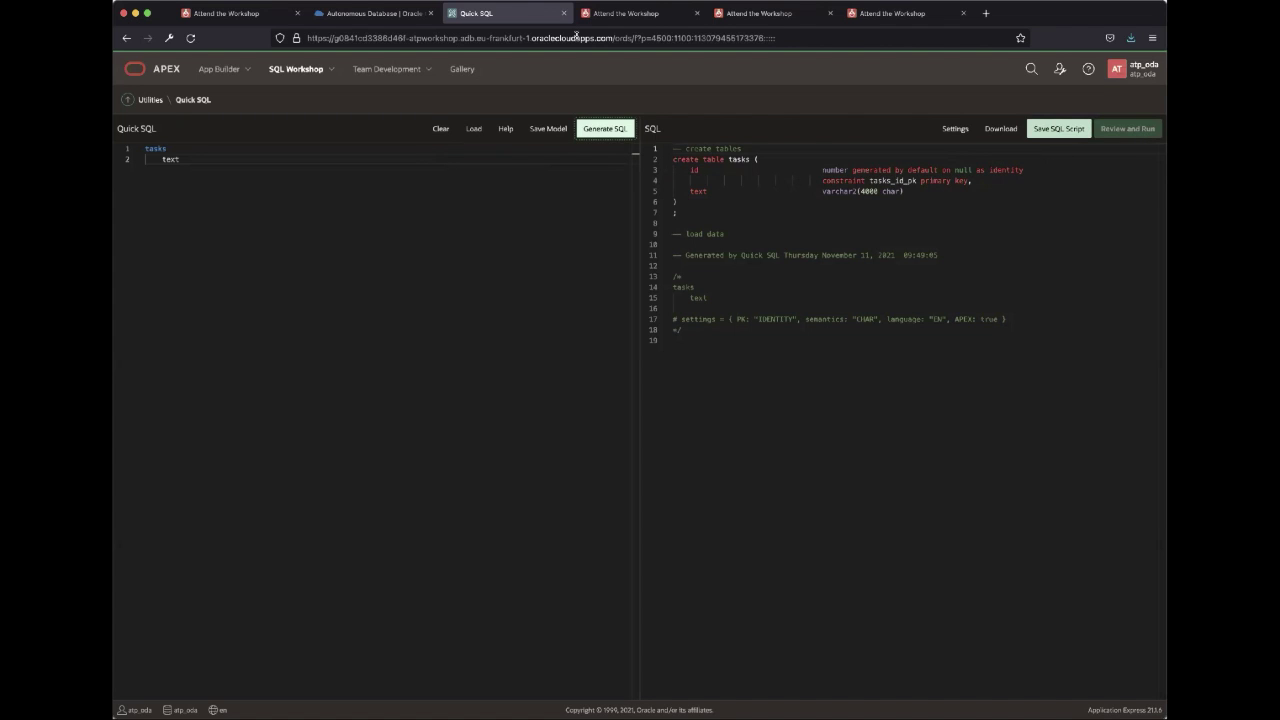
Consult the workshop's Task 3 instructions on inserting rows and open the Object Browser in APEX.
left_click(867, 22)
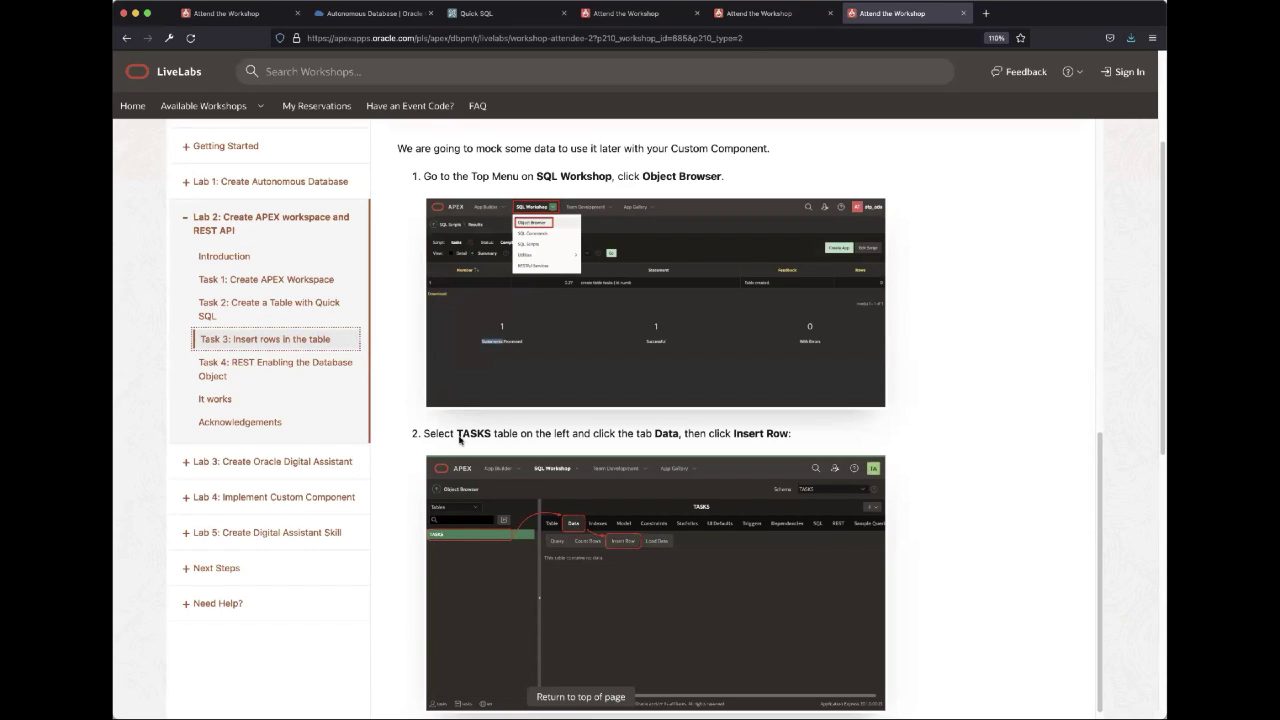
scroll(584, 447, "down", 1)
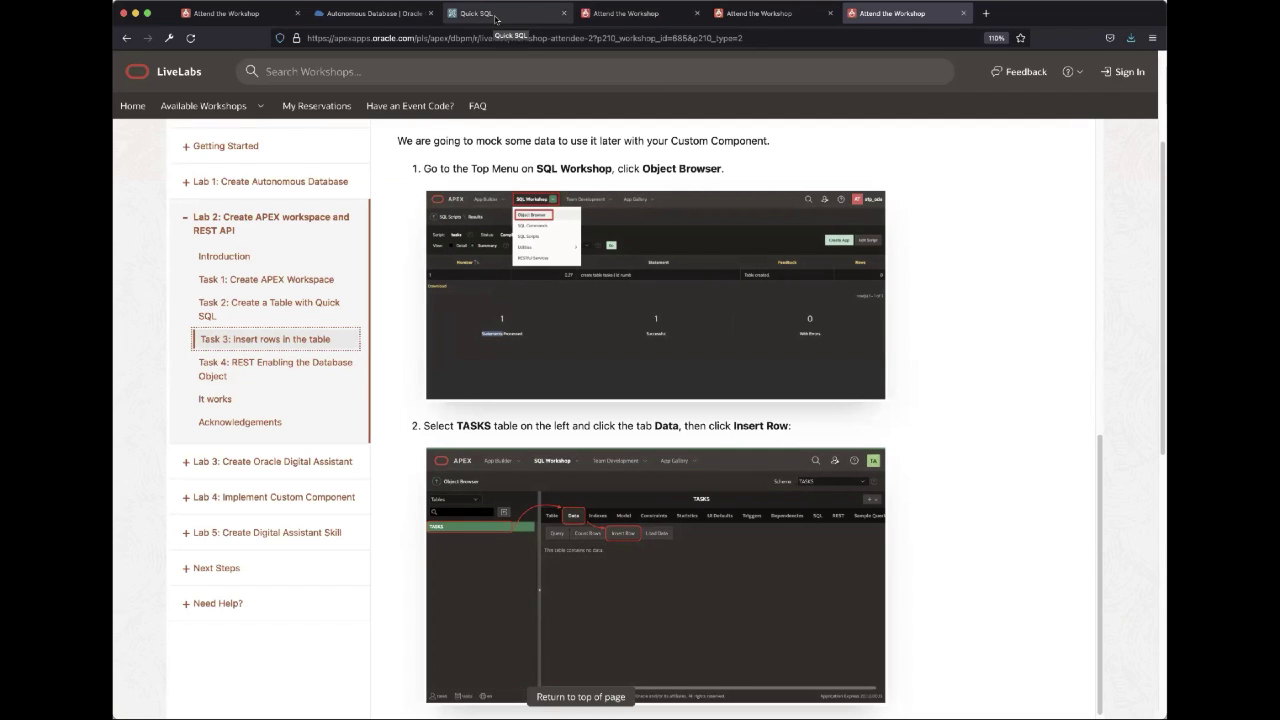
left_click(495, 18)
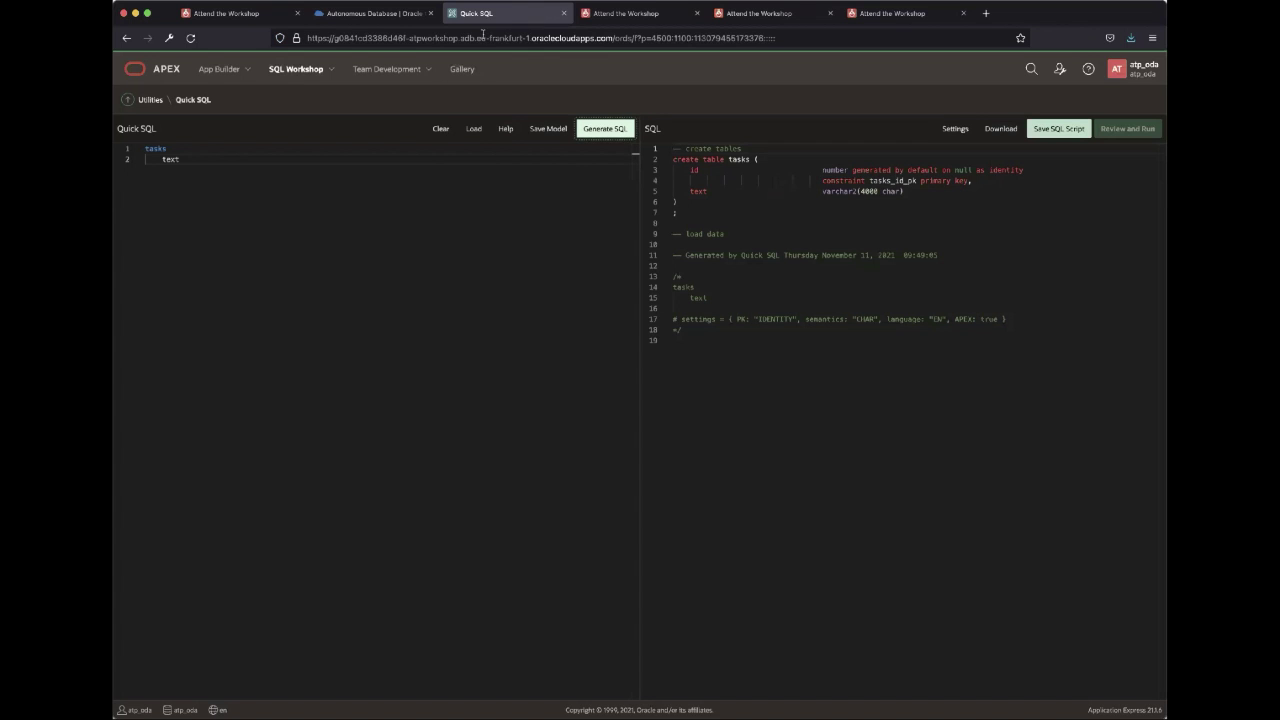
left_click(329, 69)
left_click(322, 97)
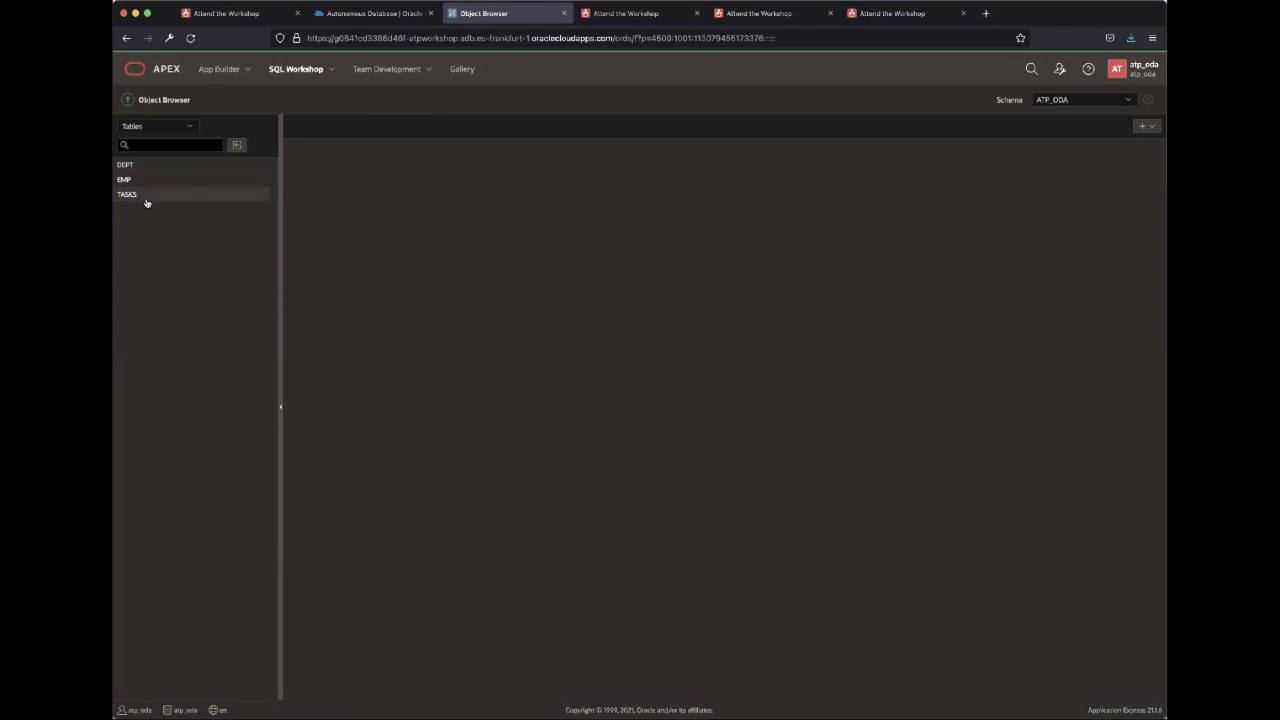
Insert a row with the text "Buy bread" into the TASKS table, leaving the Id empty.
left_click(143, 196)
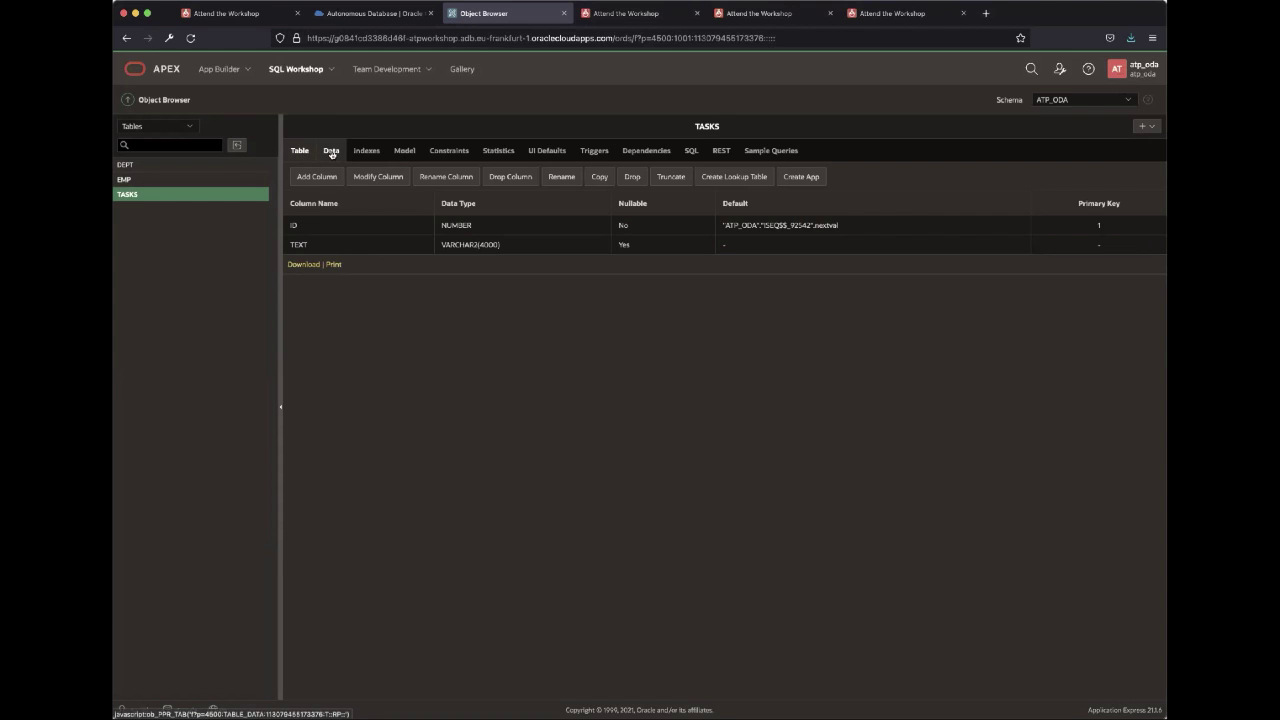
left_click(331, 153)
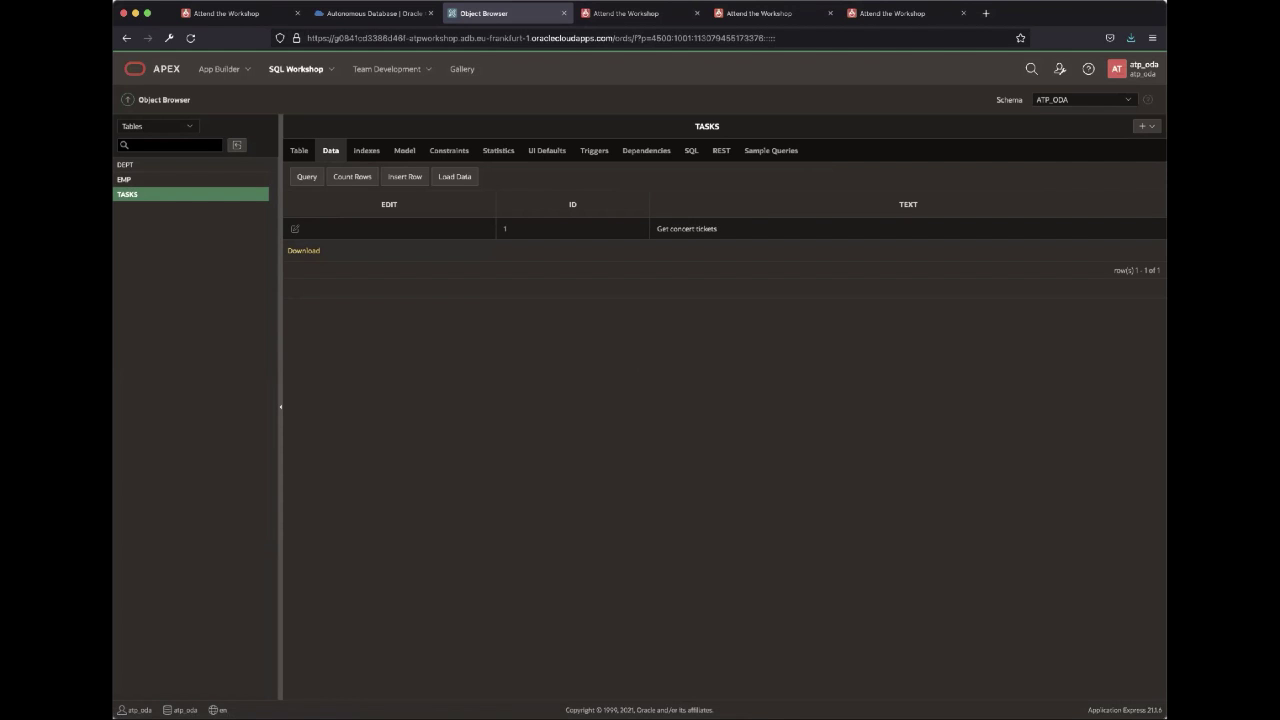
left_click(408, 184)
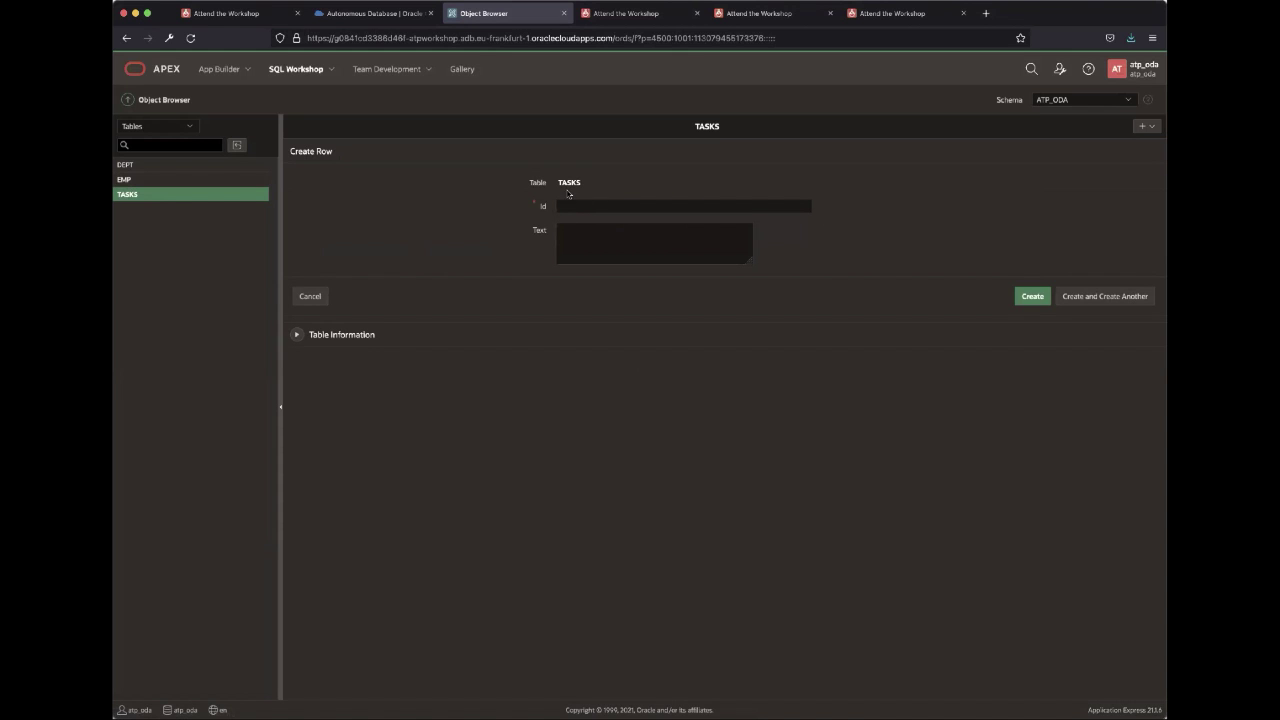
left_click(589, 241)
type("Buy bread")
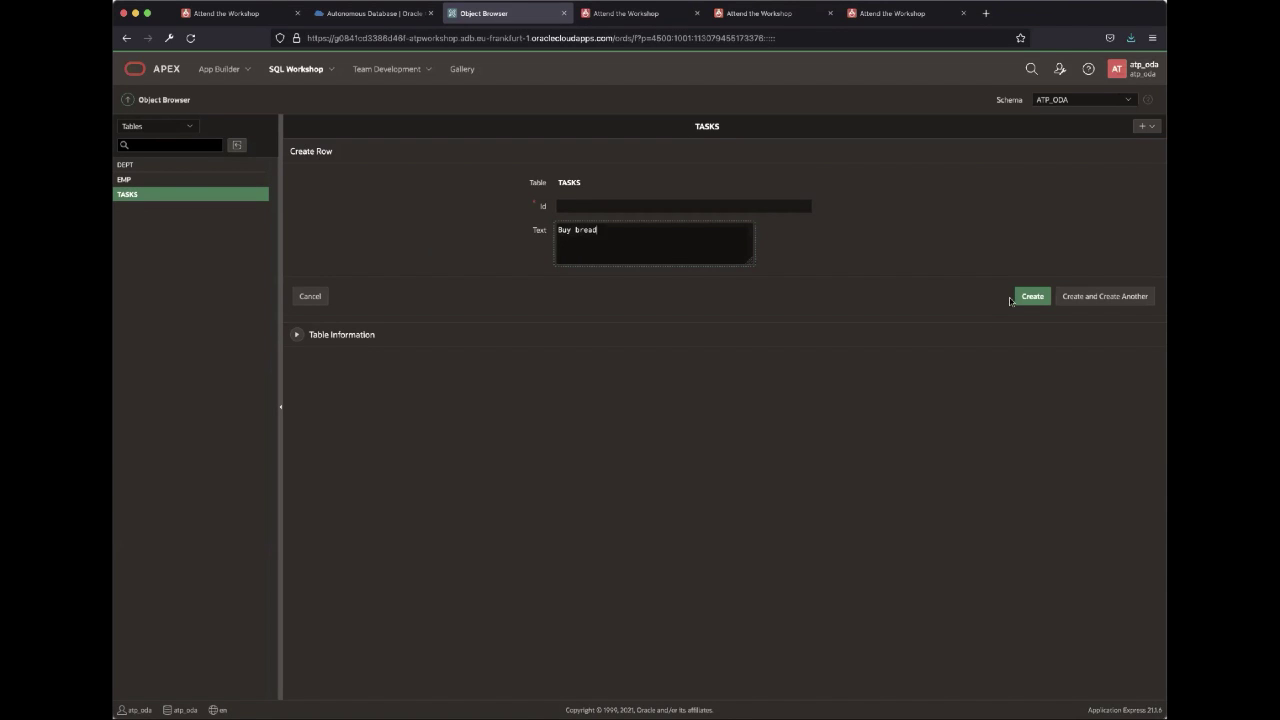
left_click(1033, 297)
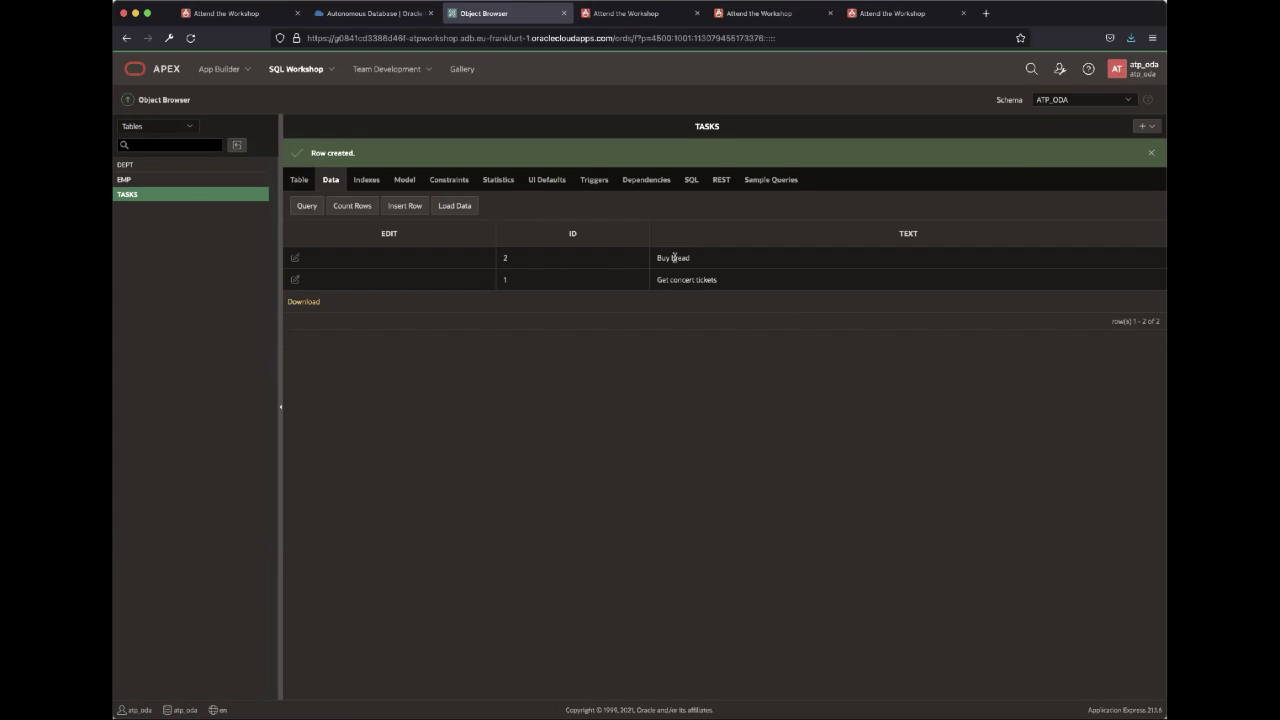
Go to RESTful Services and examine the source query of the GET handler for tasks/ in the com.example.oda module.
left_click(331, 71)
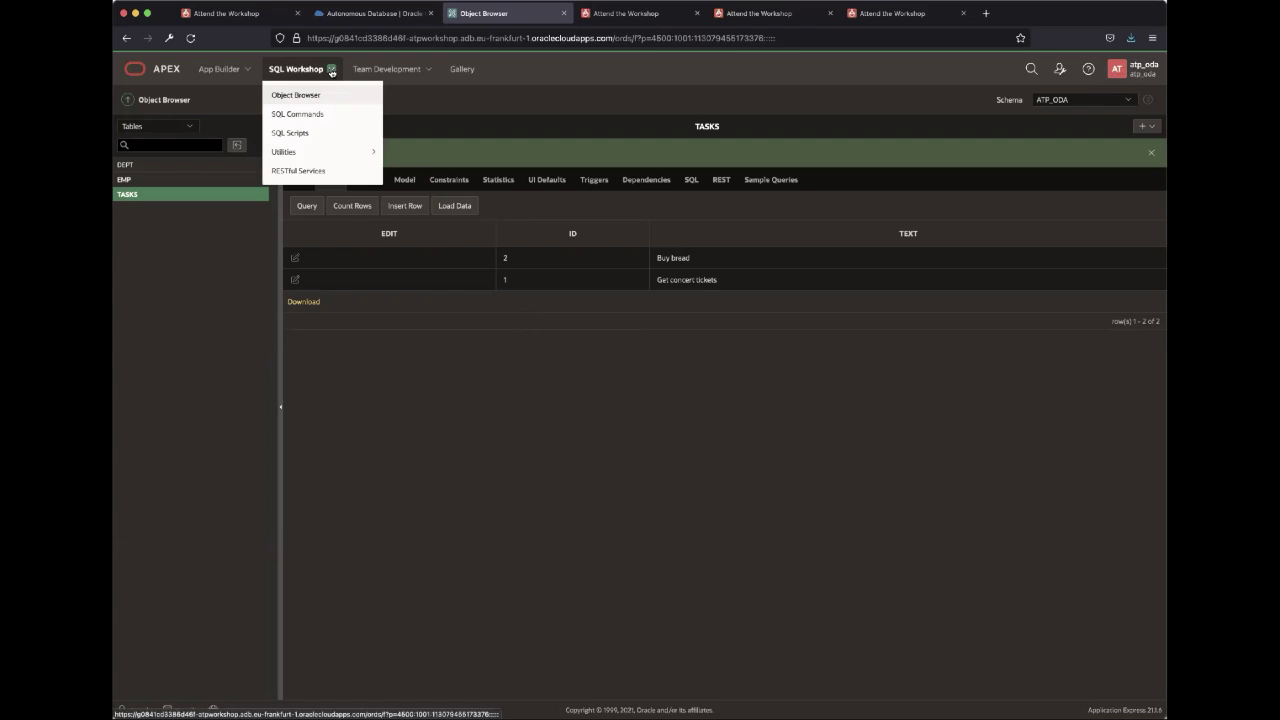
left_click(321, 172)
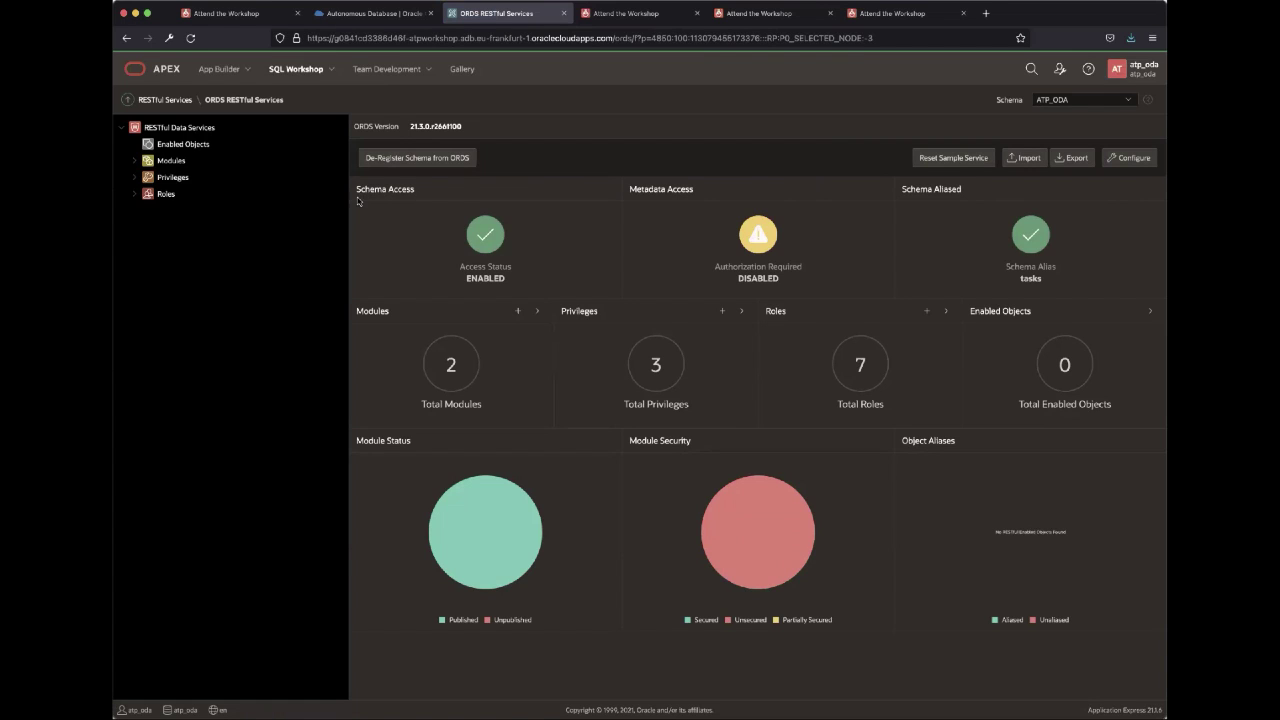
left_click(135, 164)
left_click(147, 178)
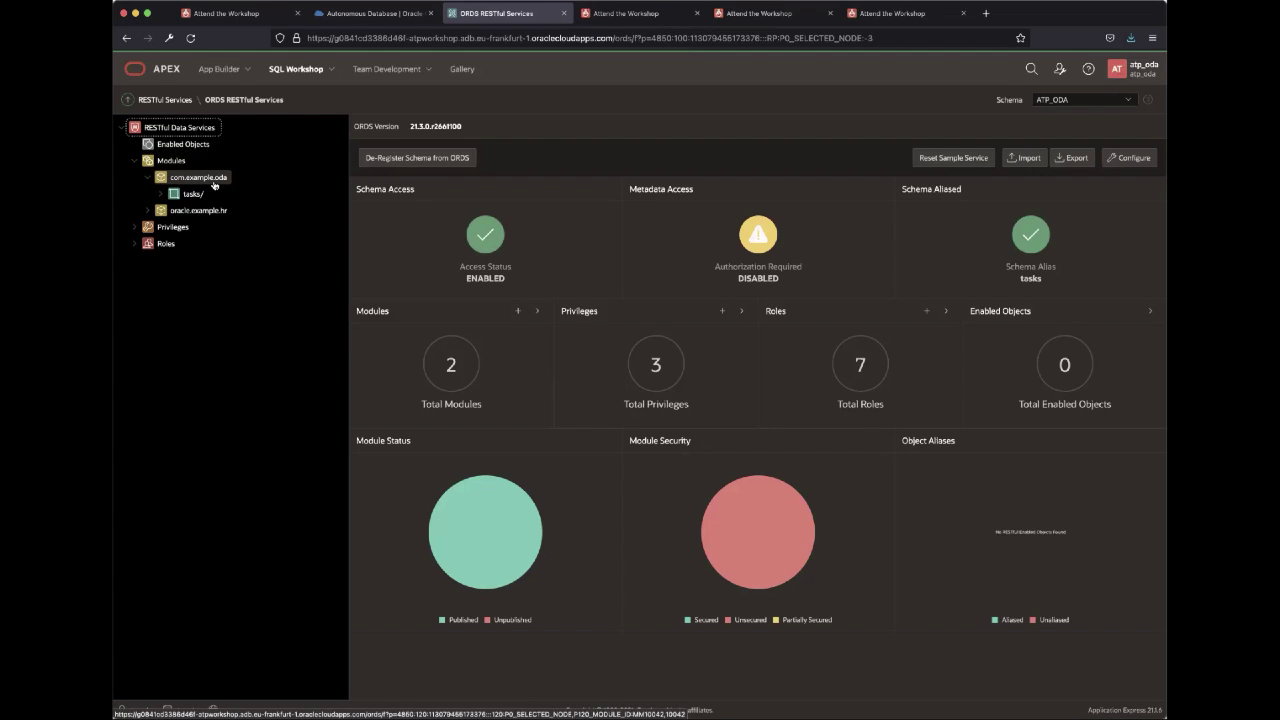
left_click(160, 195)
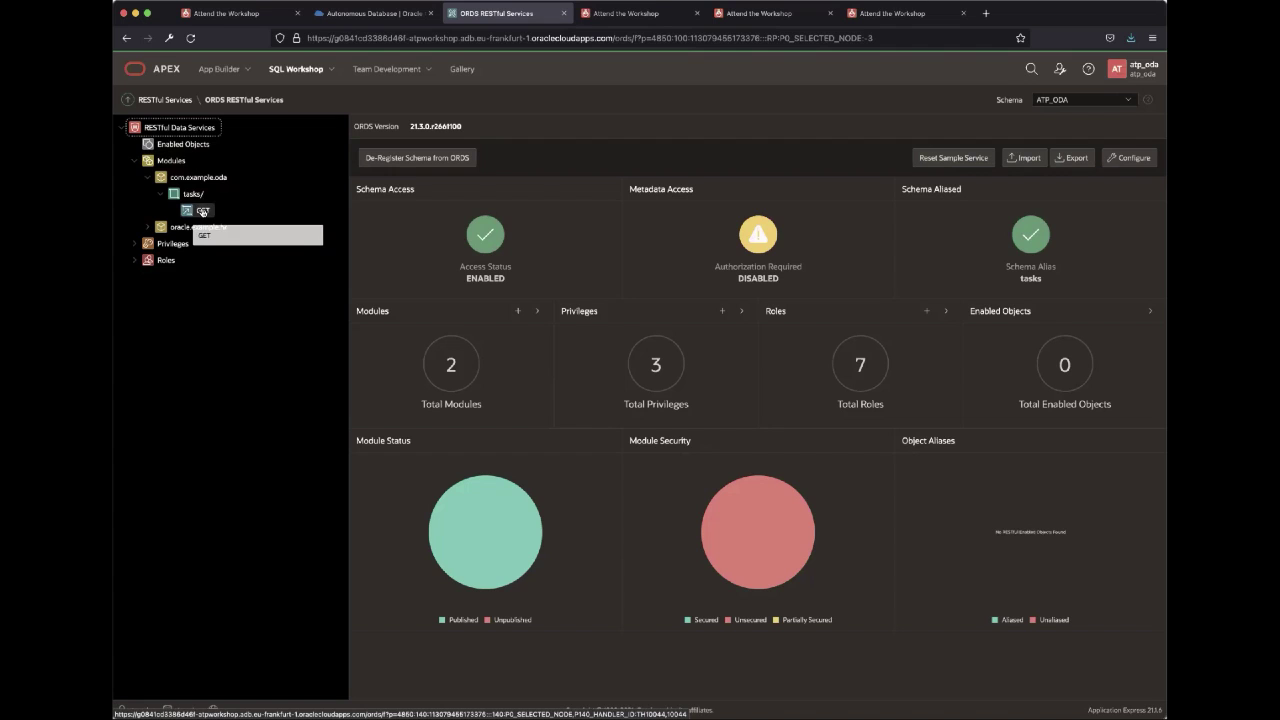
left_click(202, 211)
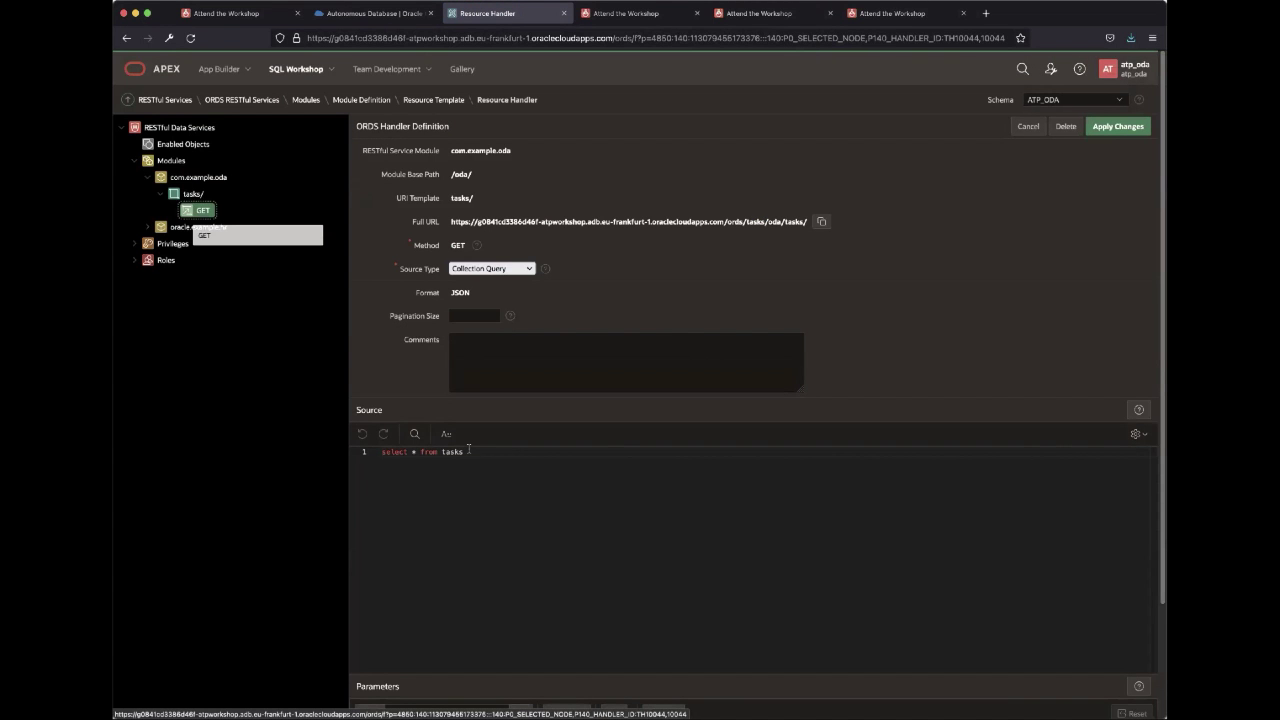
left_click_drag(469, 451, 381, 451)
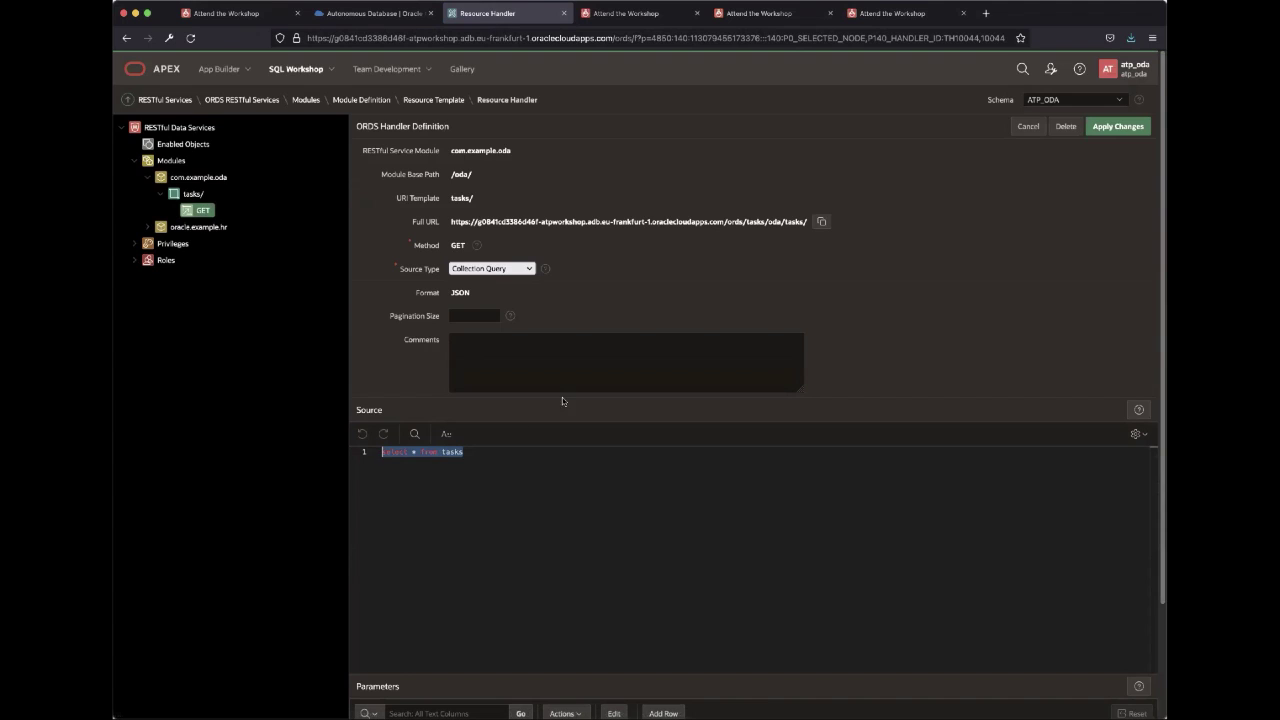
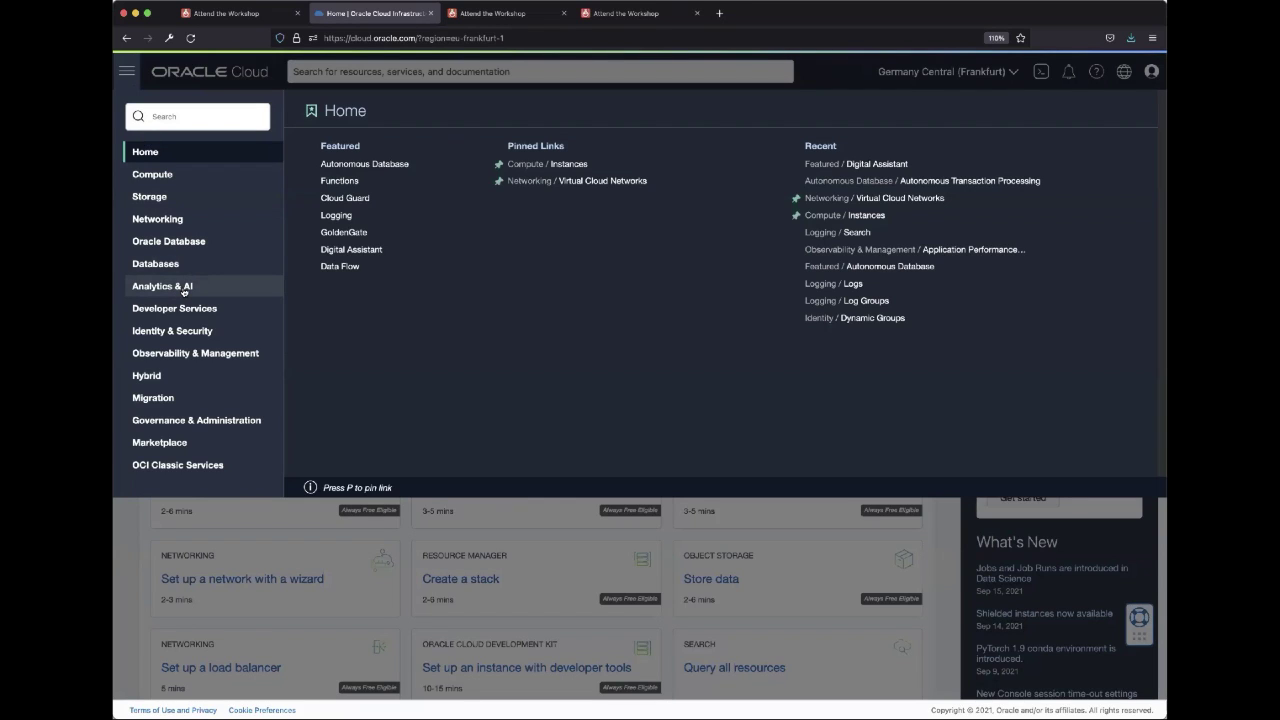
Go to the Digital Assistant instances list among the Analytics & AI services of Oracle Cloud.
left_click(184, 290)
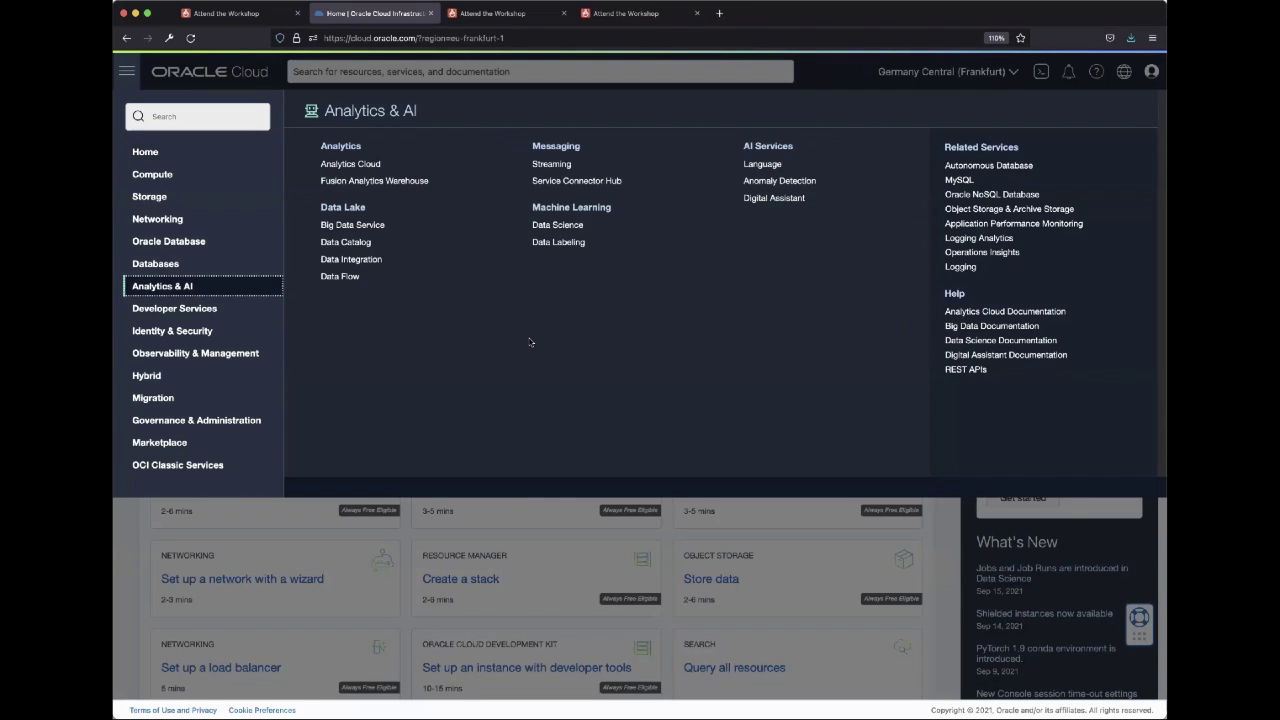
left_click(788, 201)
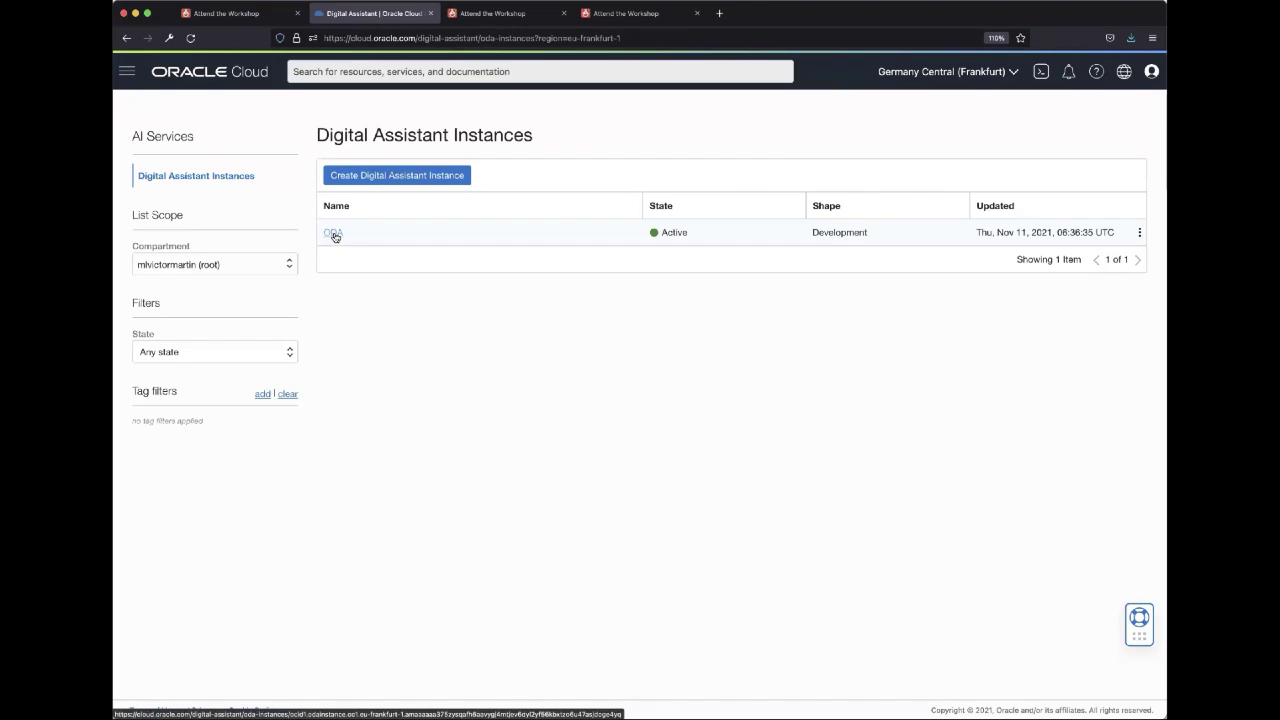
left_click(407, 177)
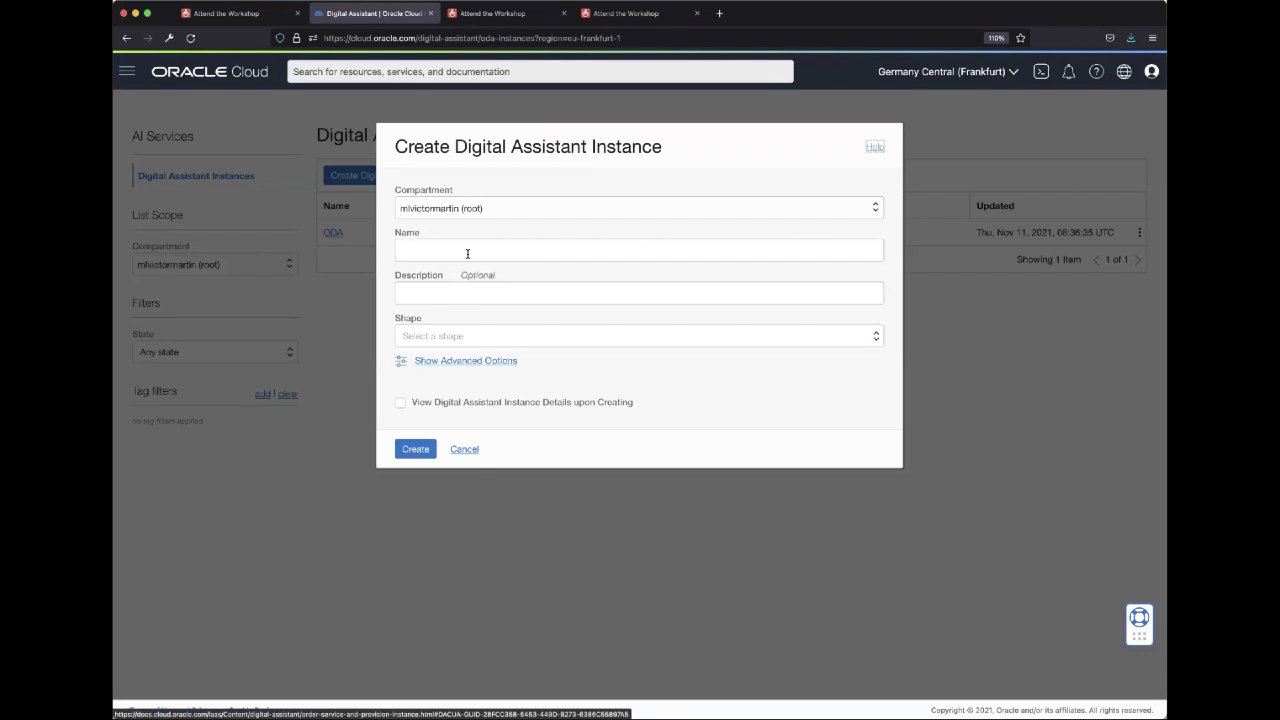
left_click(467, 254)
type("ODA")
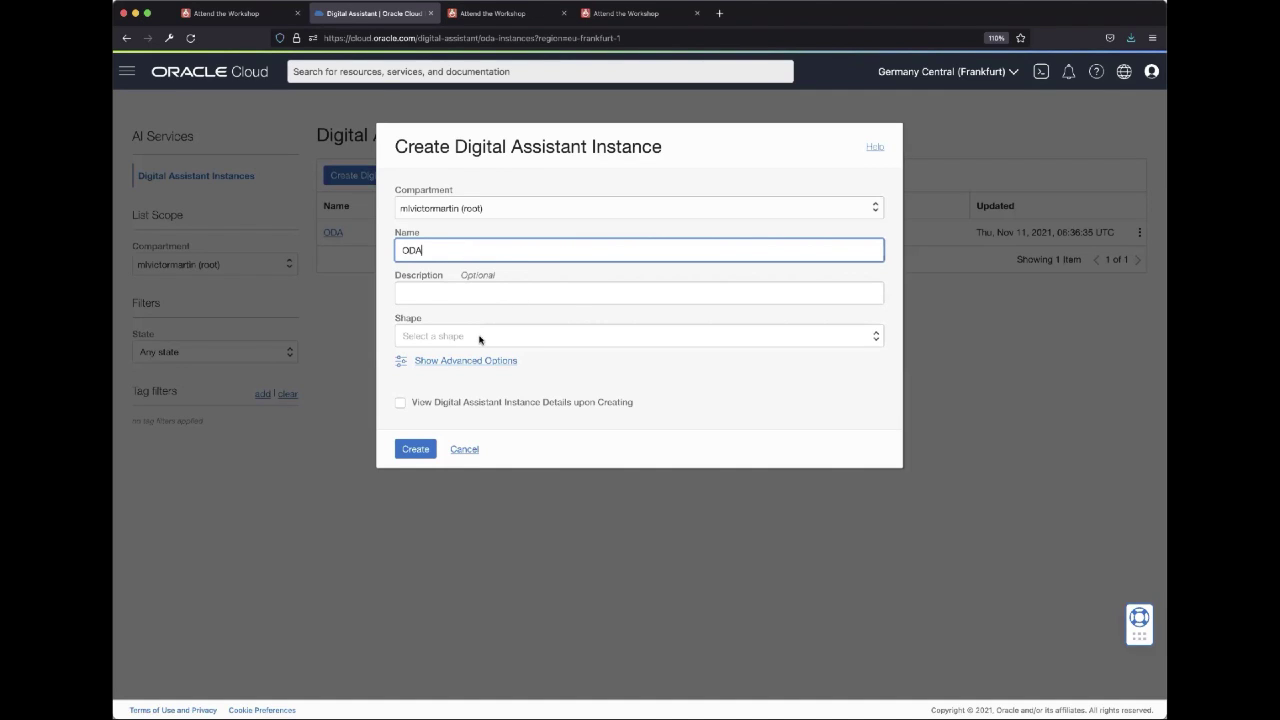
left_click(478, 338)
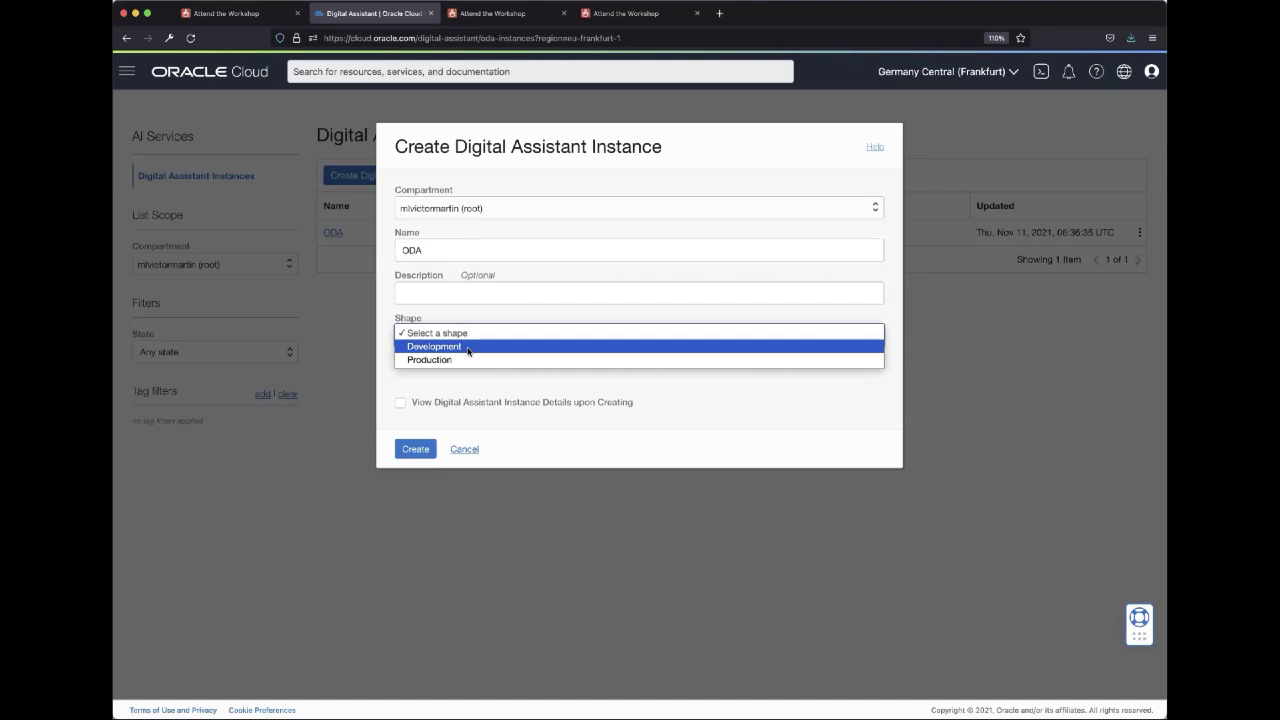
left_click(467, 347)
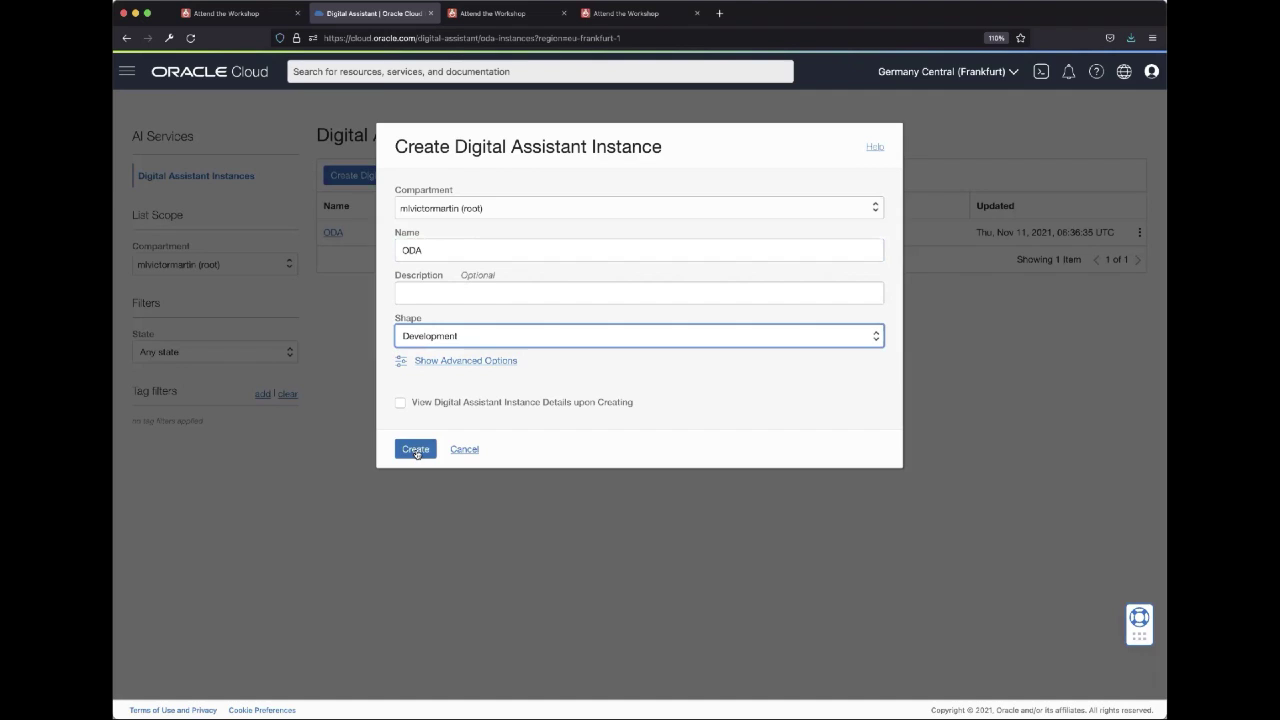
left_click(466, 450)
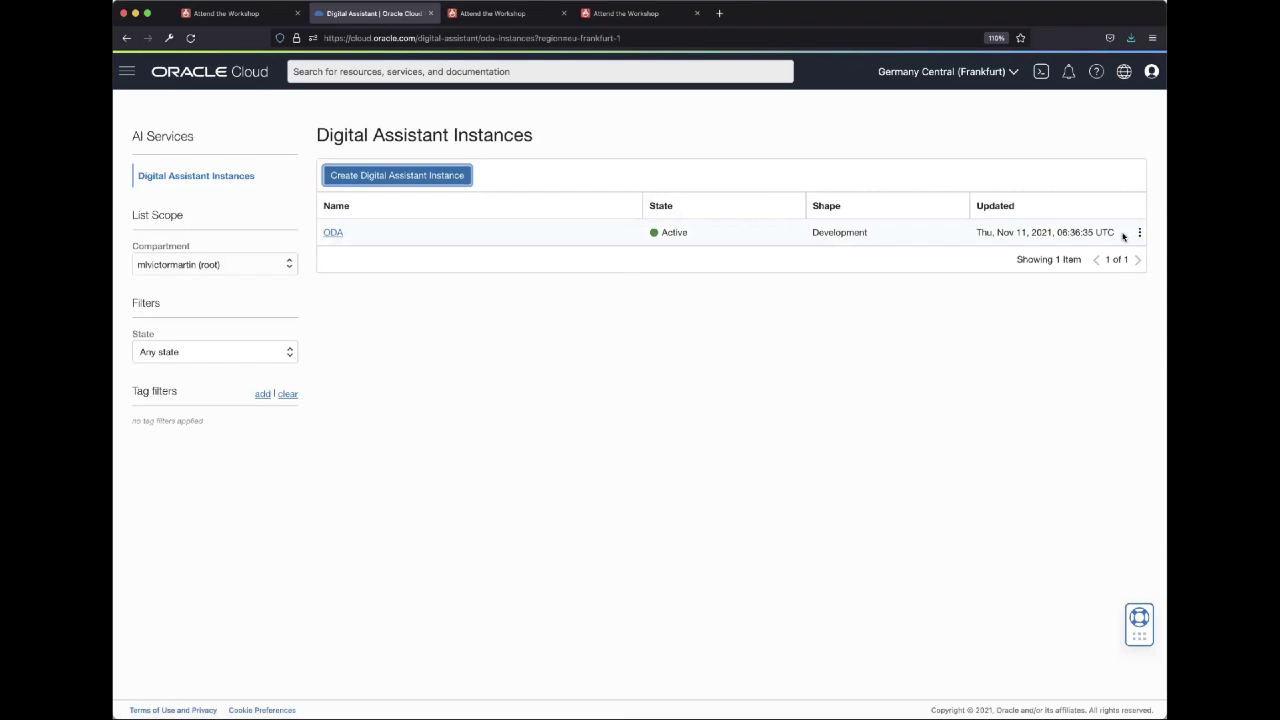
Open the service console of the ODA instance, signing in through the oracleidentitycloudservice identity provider, and show the console's navigation menu.
double_click(679, 232)
left_click(726, 286)
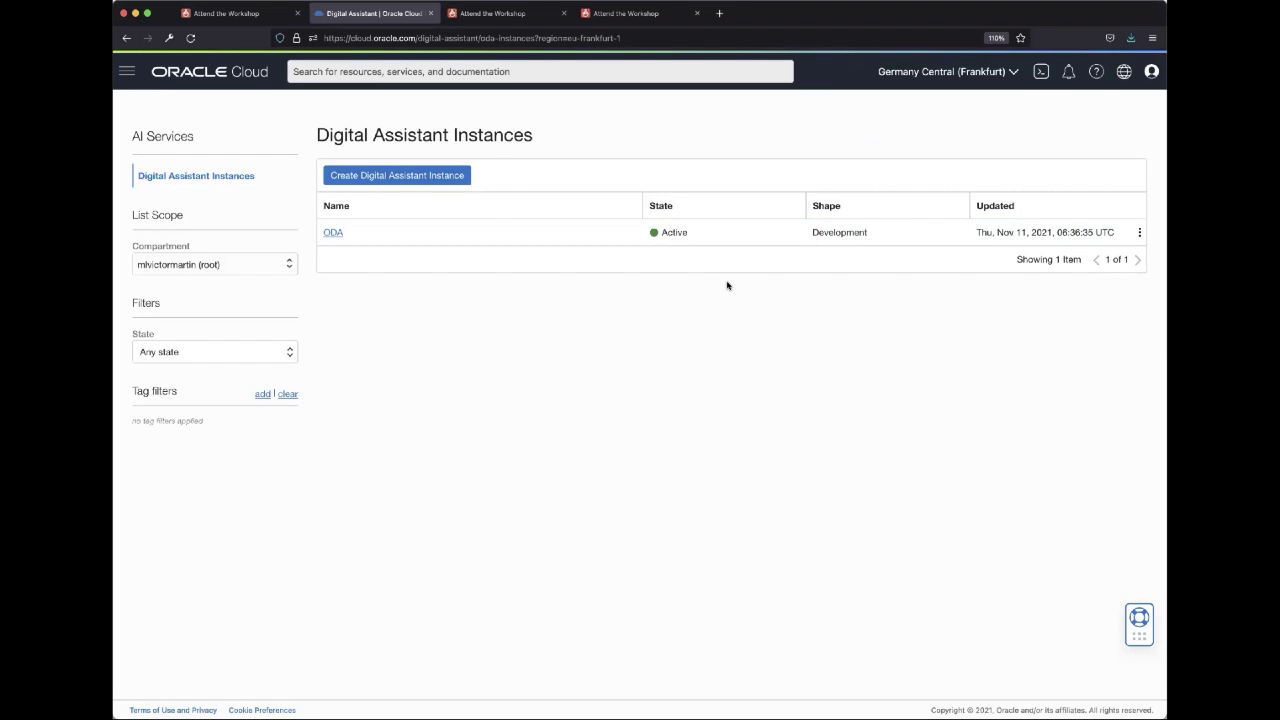
key("super+plus")
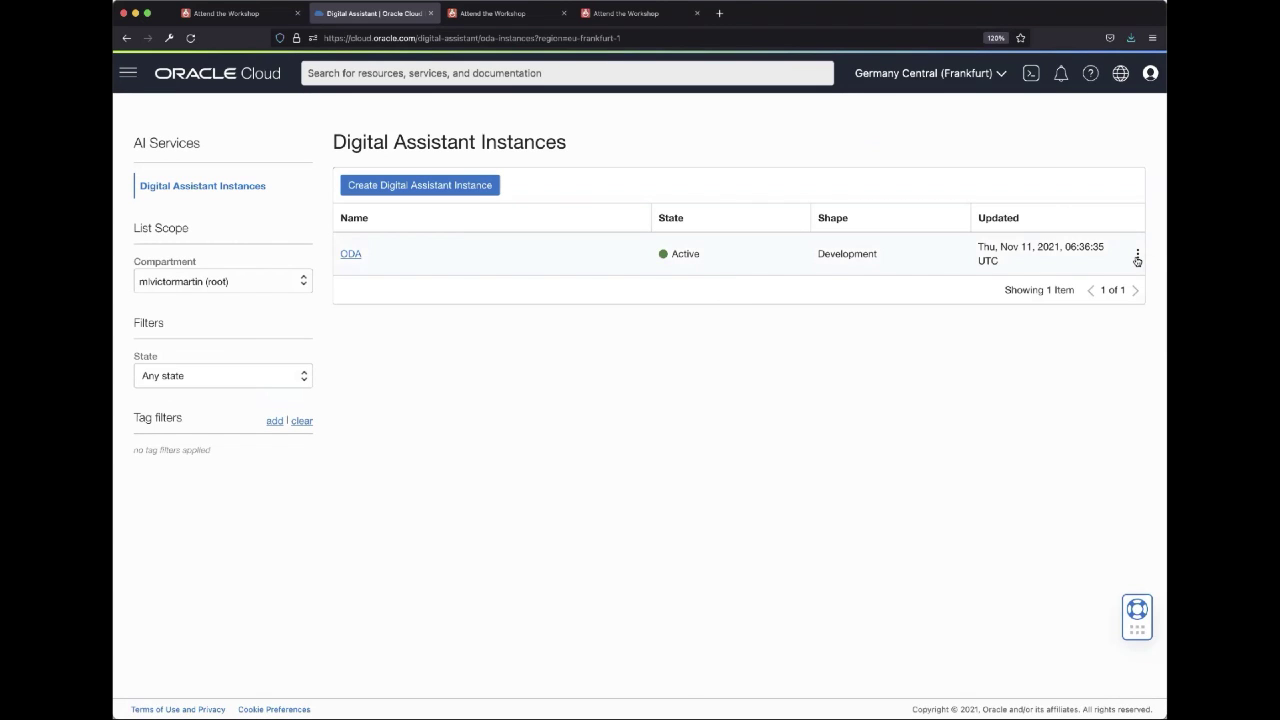
left_click(1137, 256)
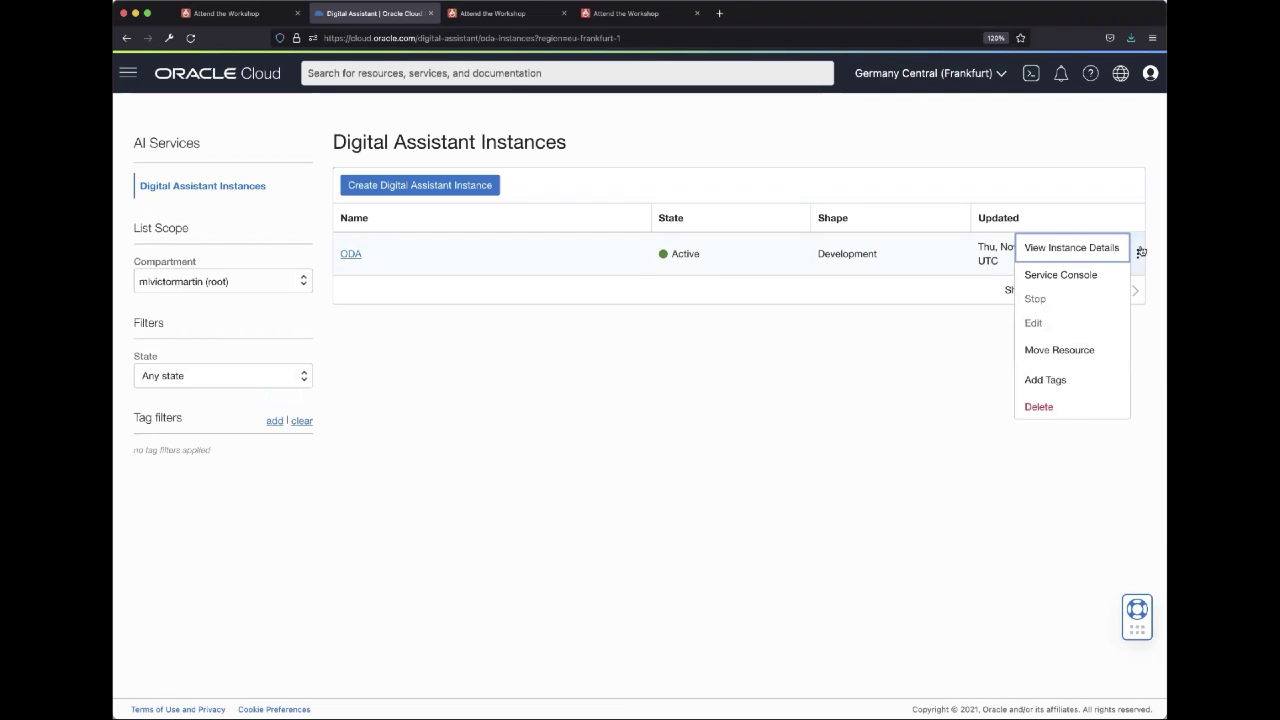
left_click(1067, 278)
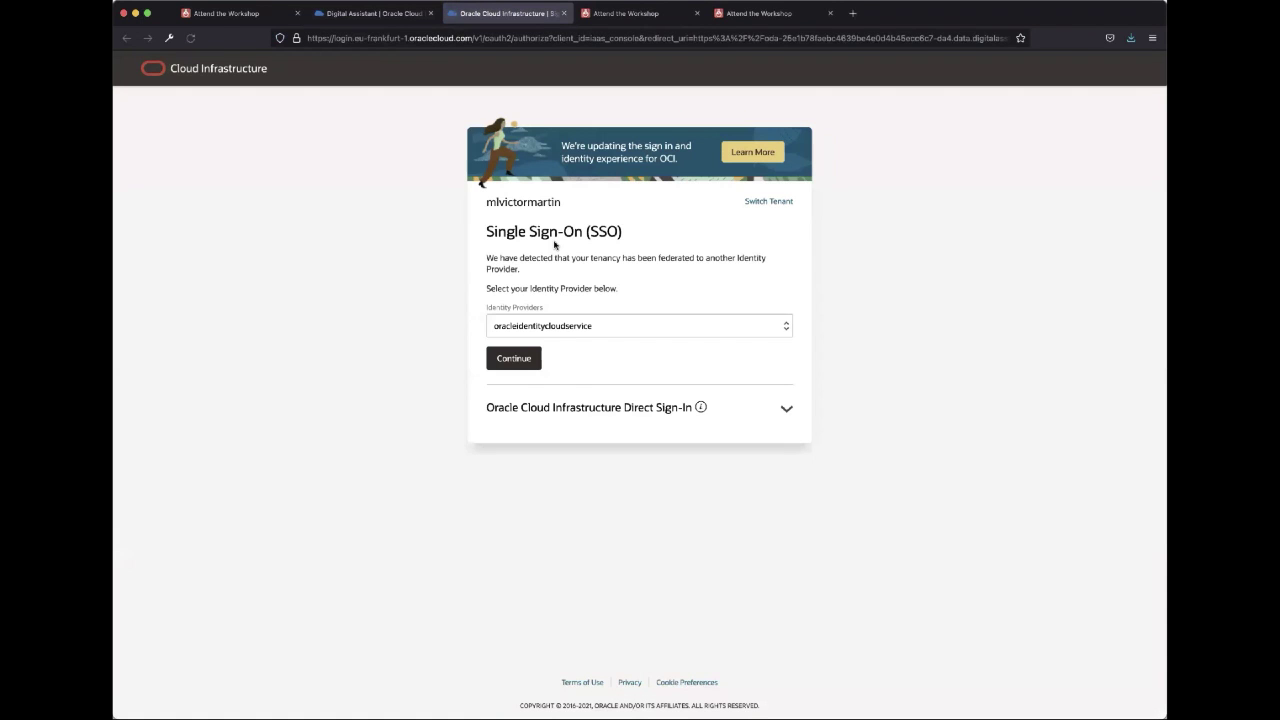
left_click(525, 360)
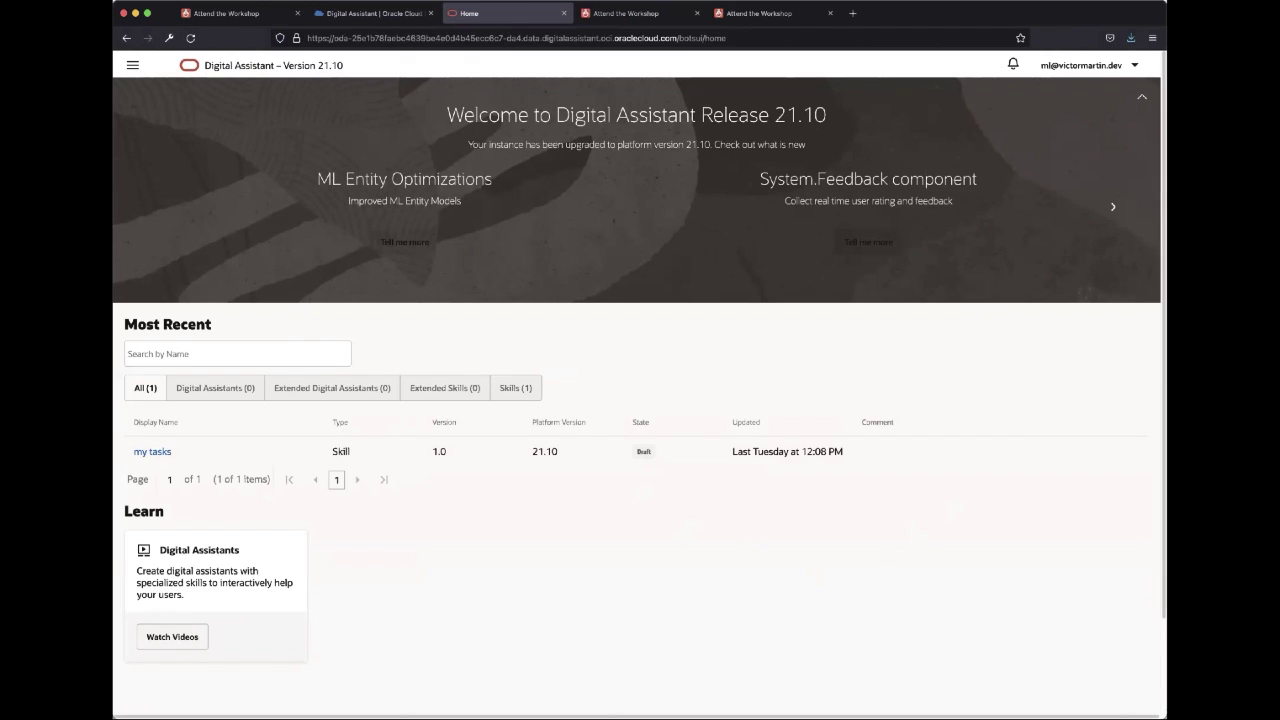
left_click(133, 66)
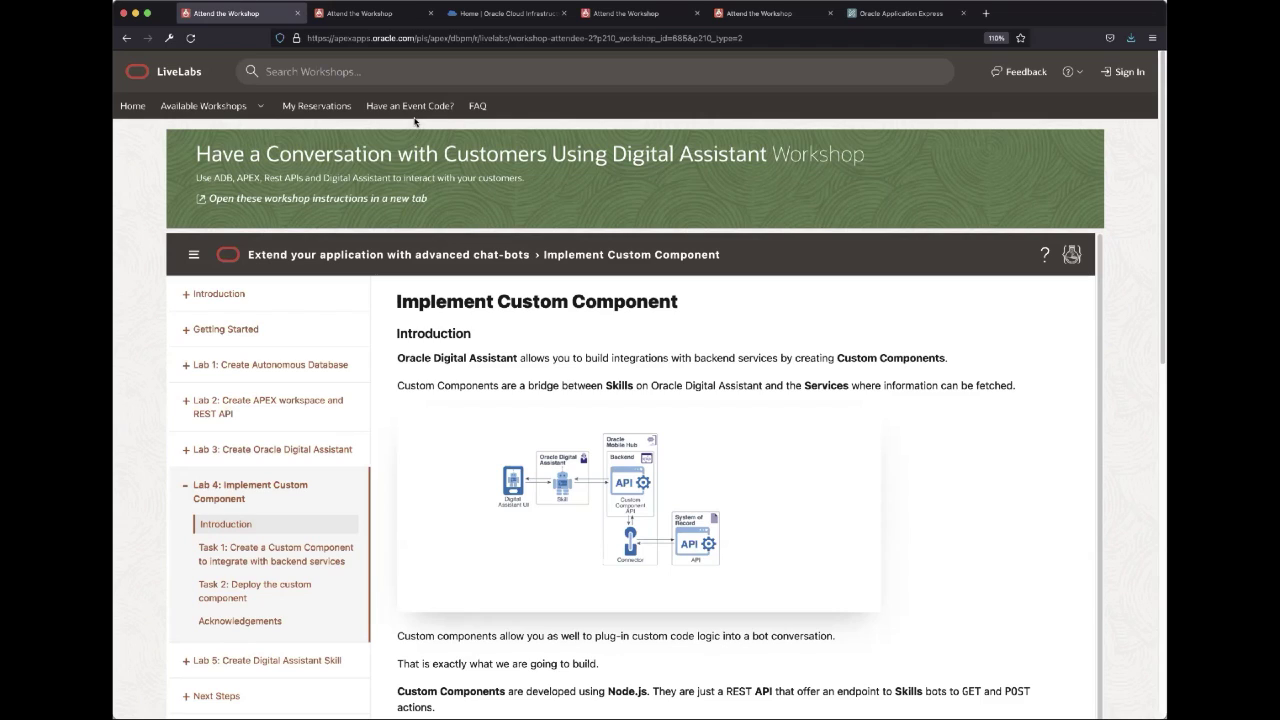
left_click(370, 21)
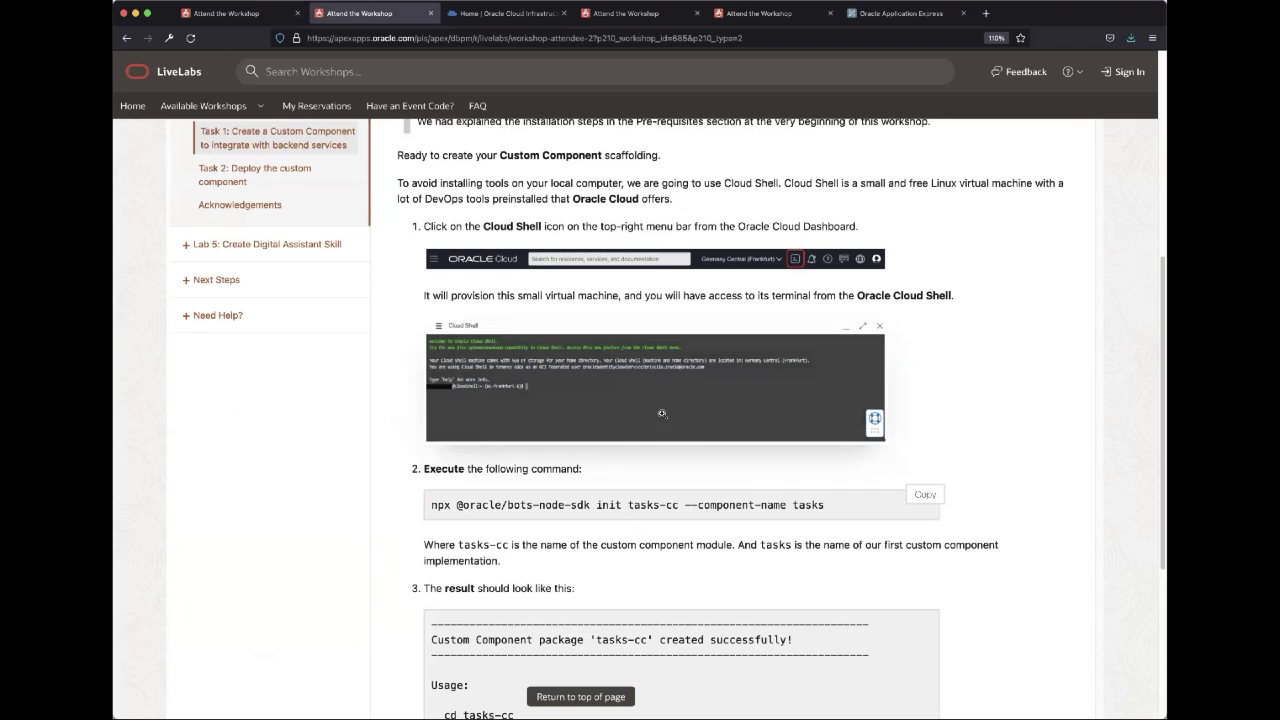
left_click(935, 496)
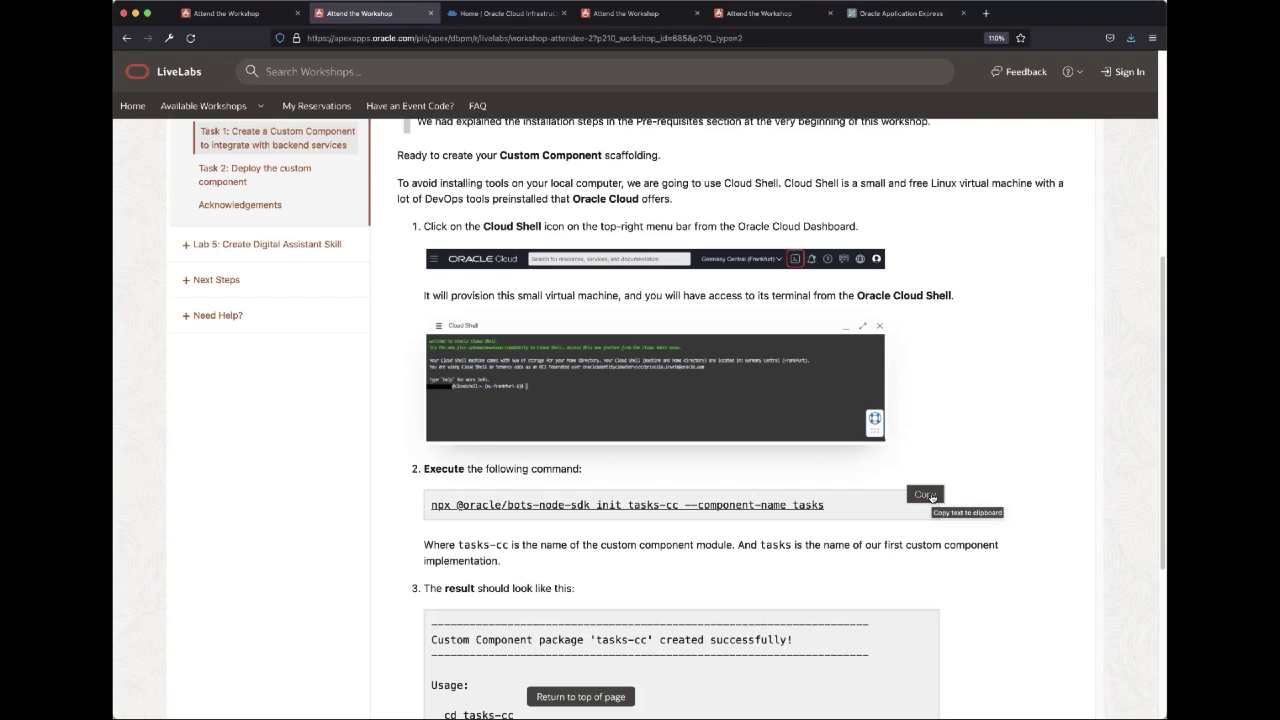
left_click(516, 14)
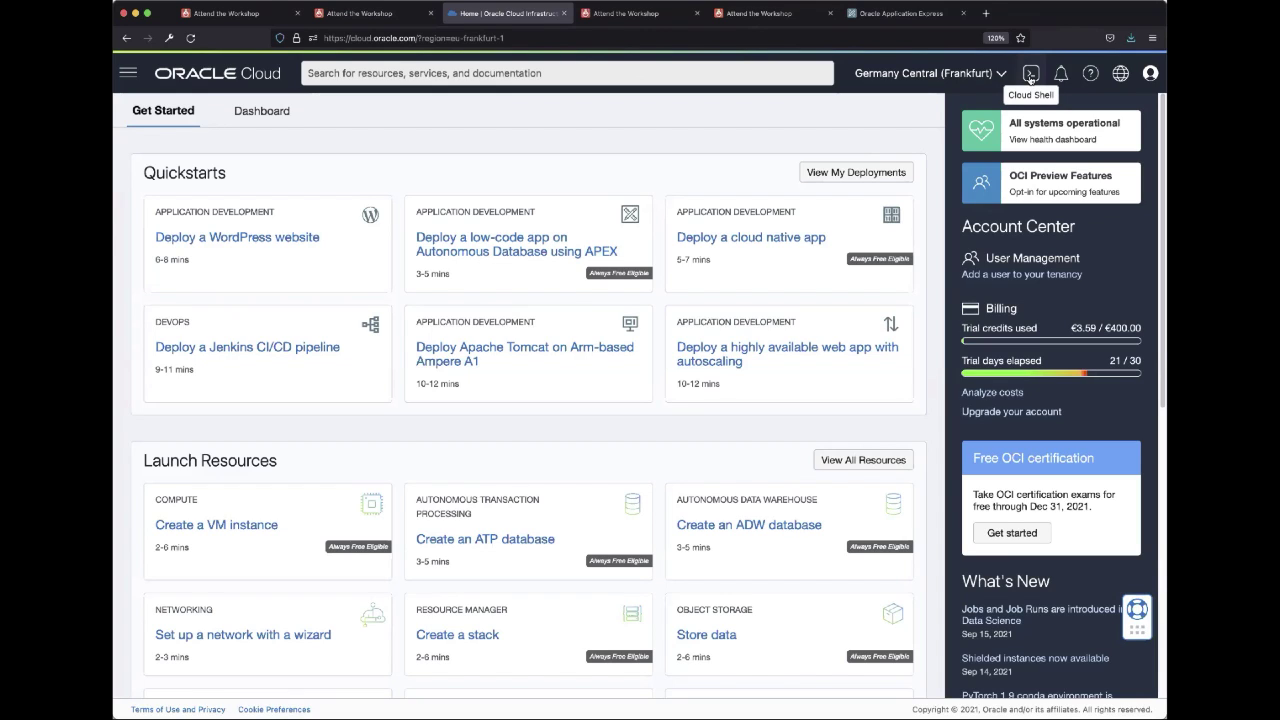
left_click(1030, 80)
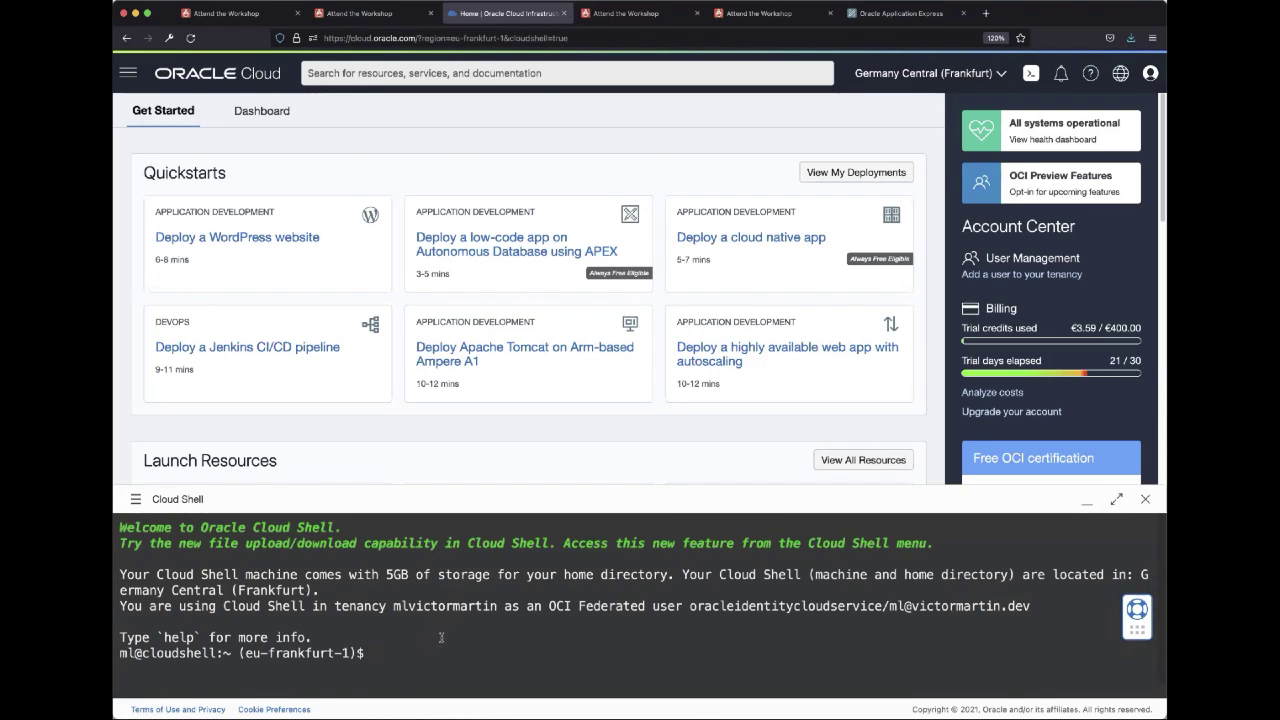
right_click(436, 648)
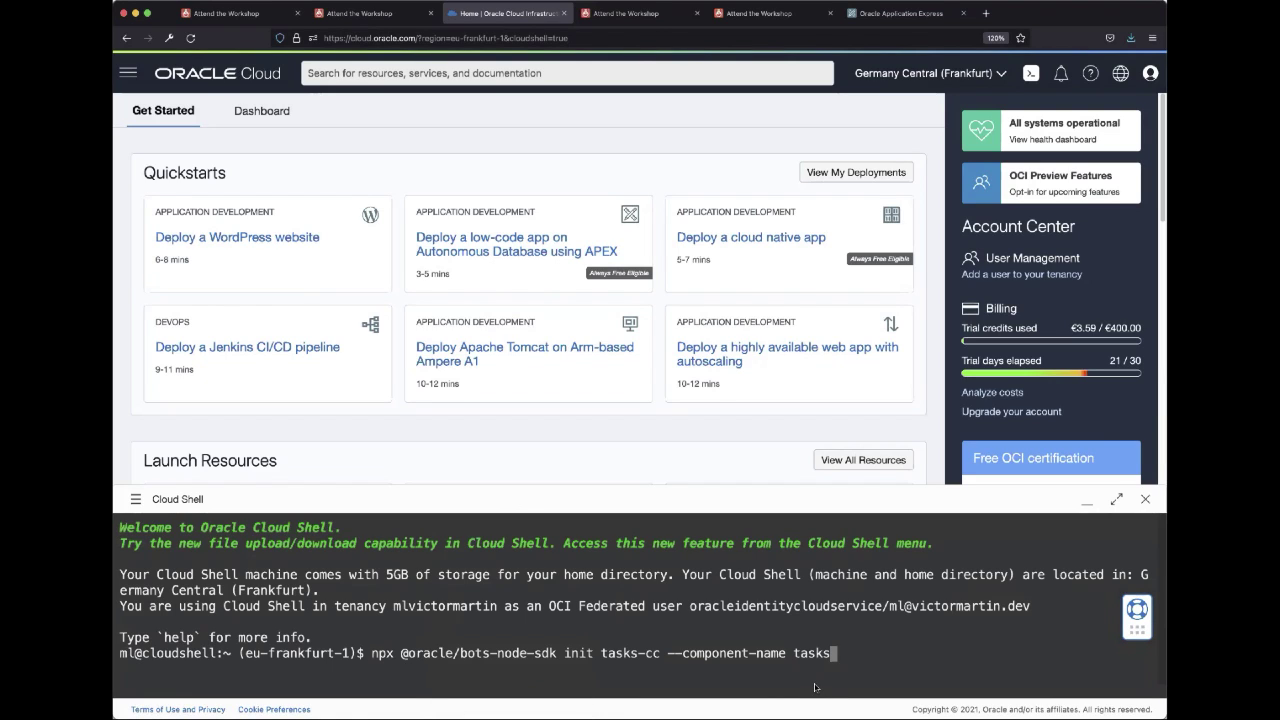
key("Return")
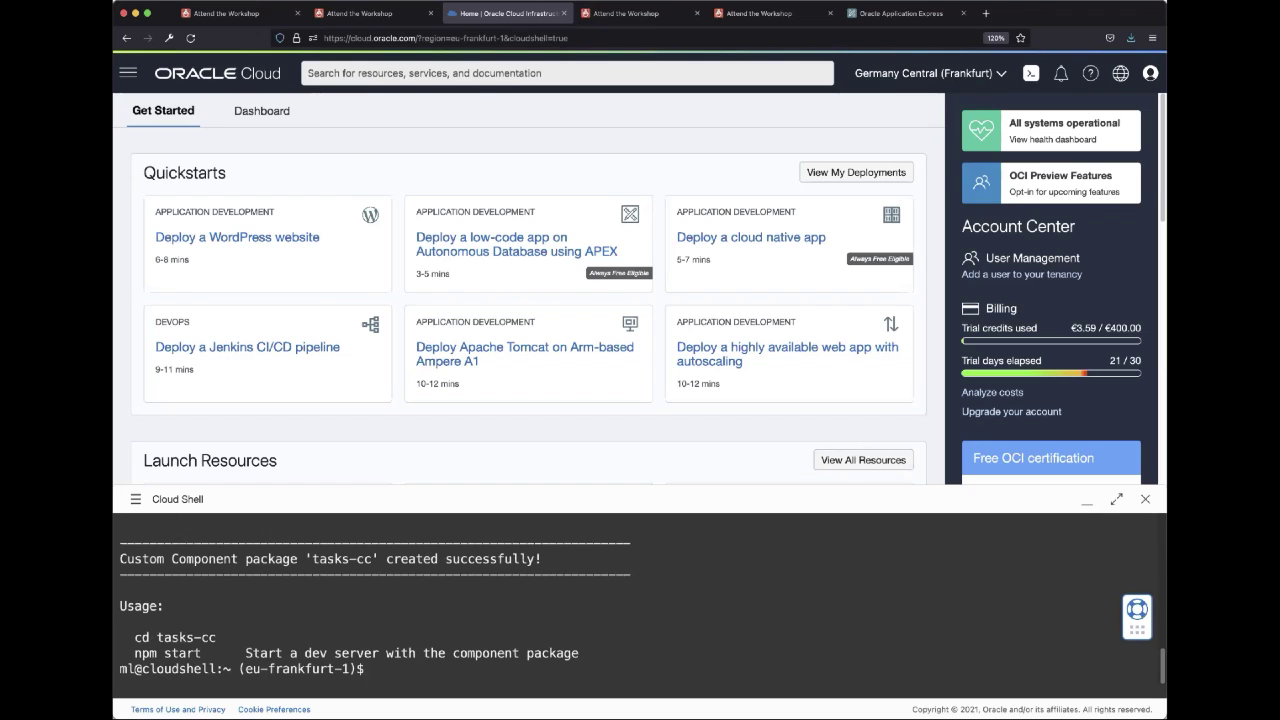
Consult the workshop's package.json editing instructions, and return to Cloud Shell to change into the tasks-cc folder.
left_click(627, 13)
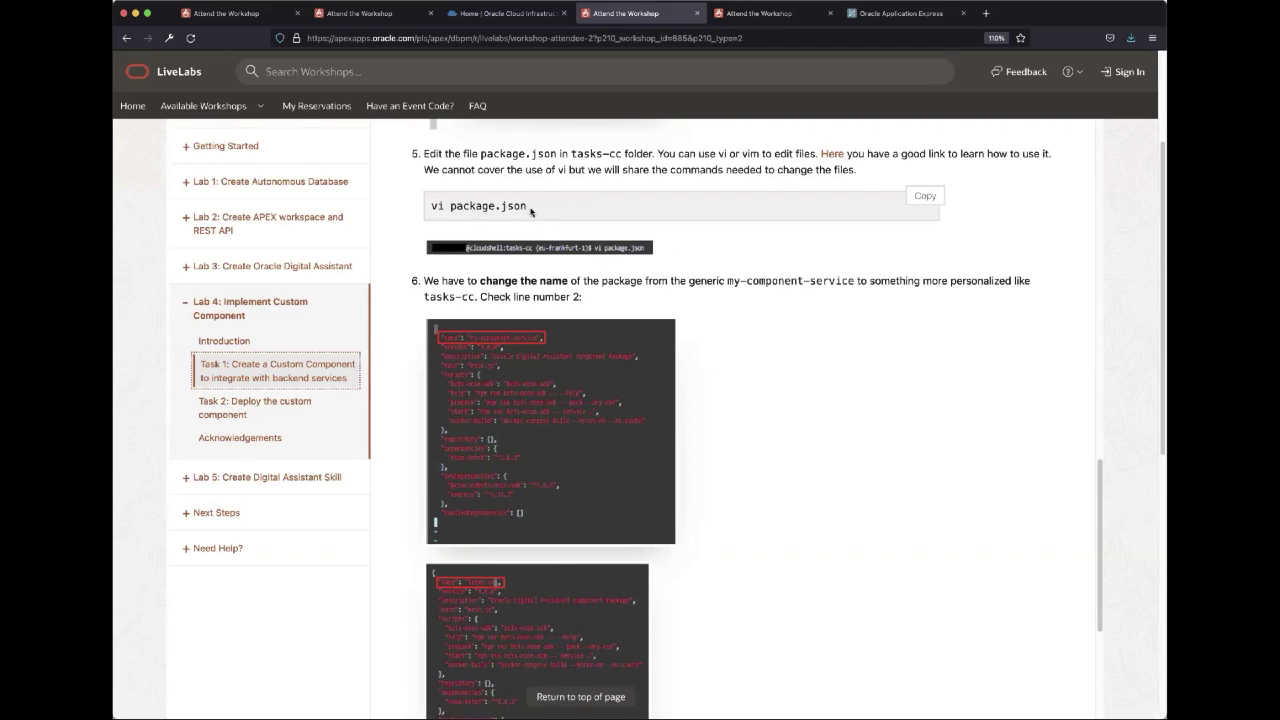
left_click(510, 15)
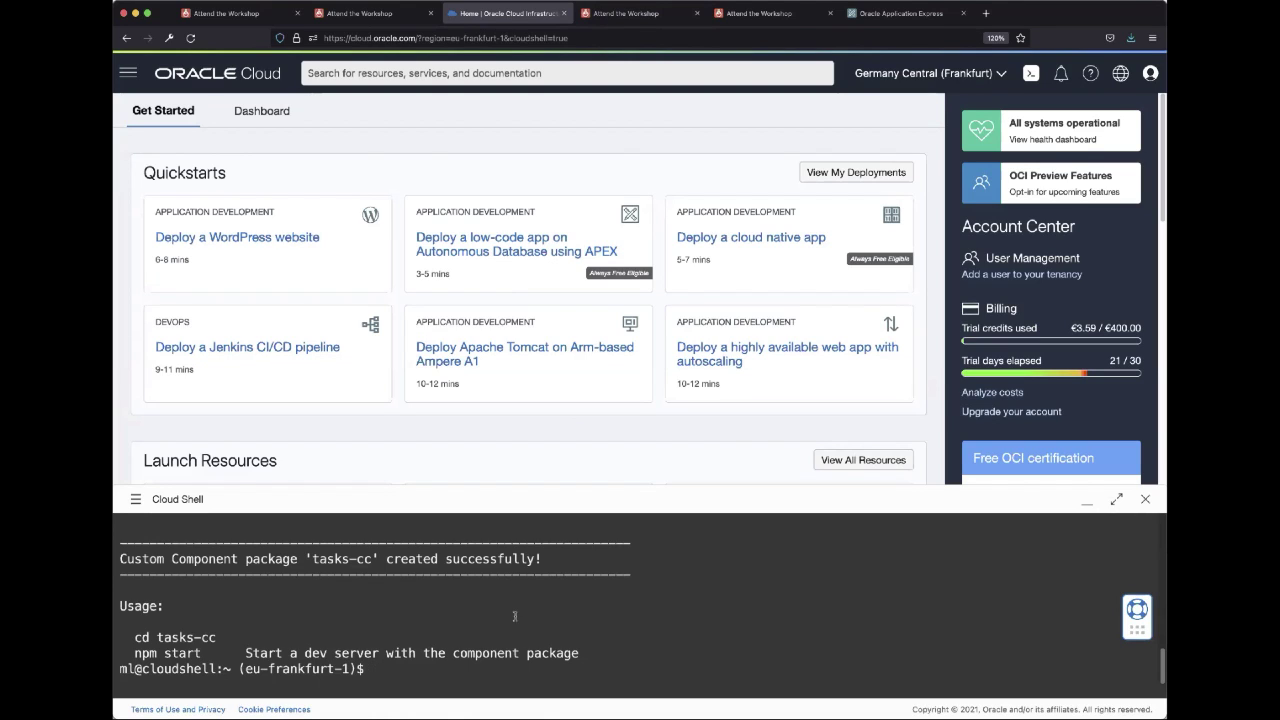
type("cd tas")
key("Tab")
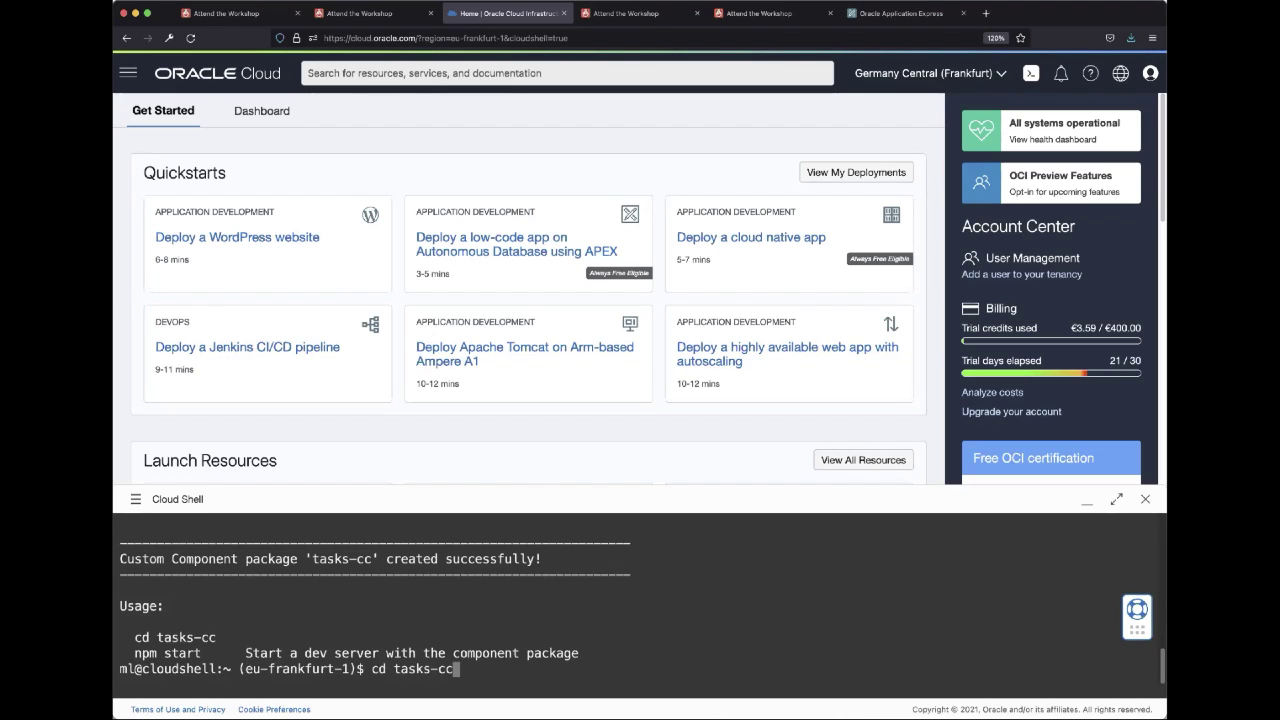
key("Return")
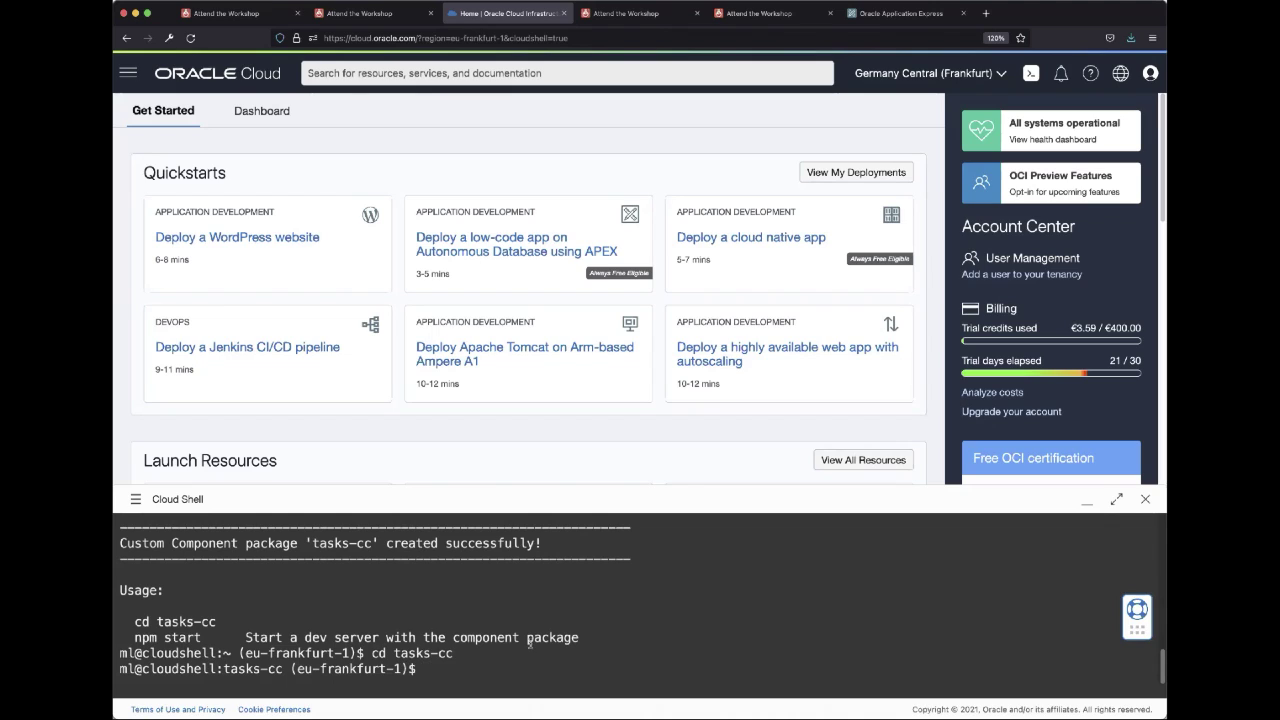
List the contents of the tasks-cc folder and open package.json in vi.
type("ls")
key("Return")
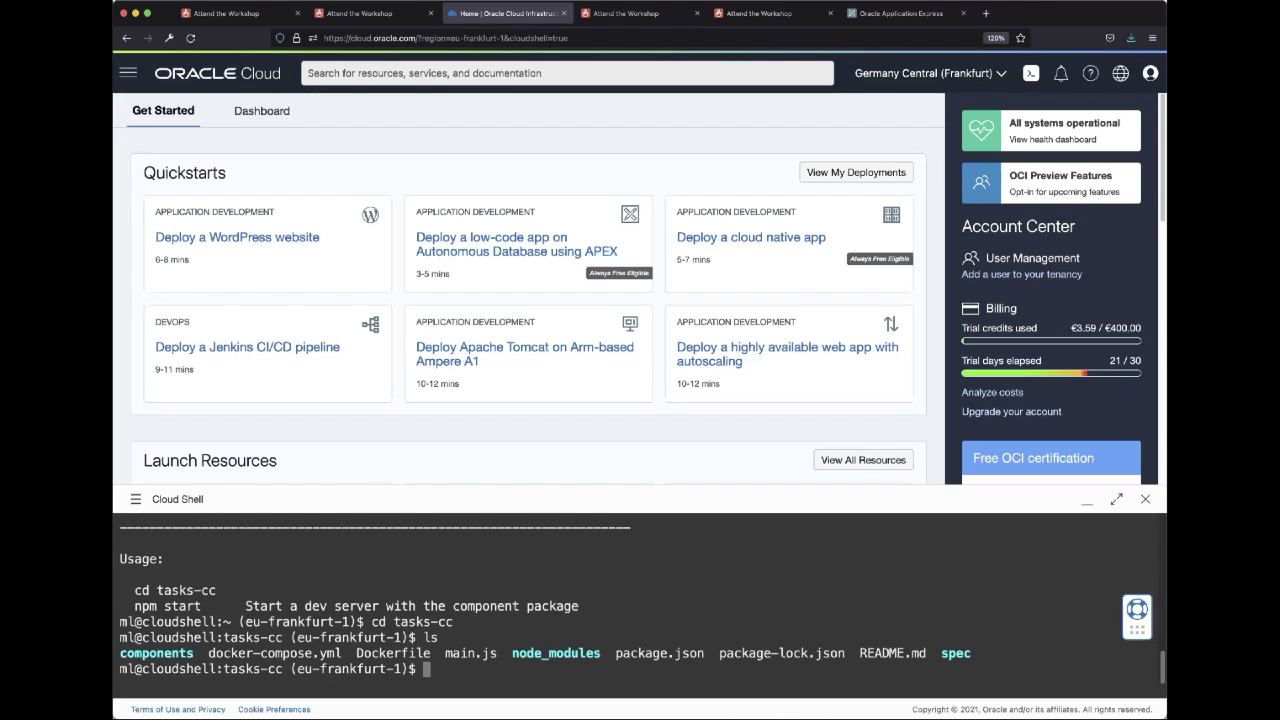
type("vi package.json")
key("Return")
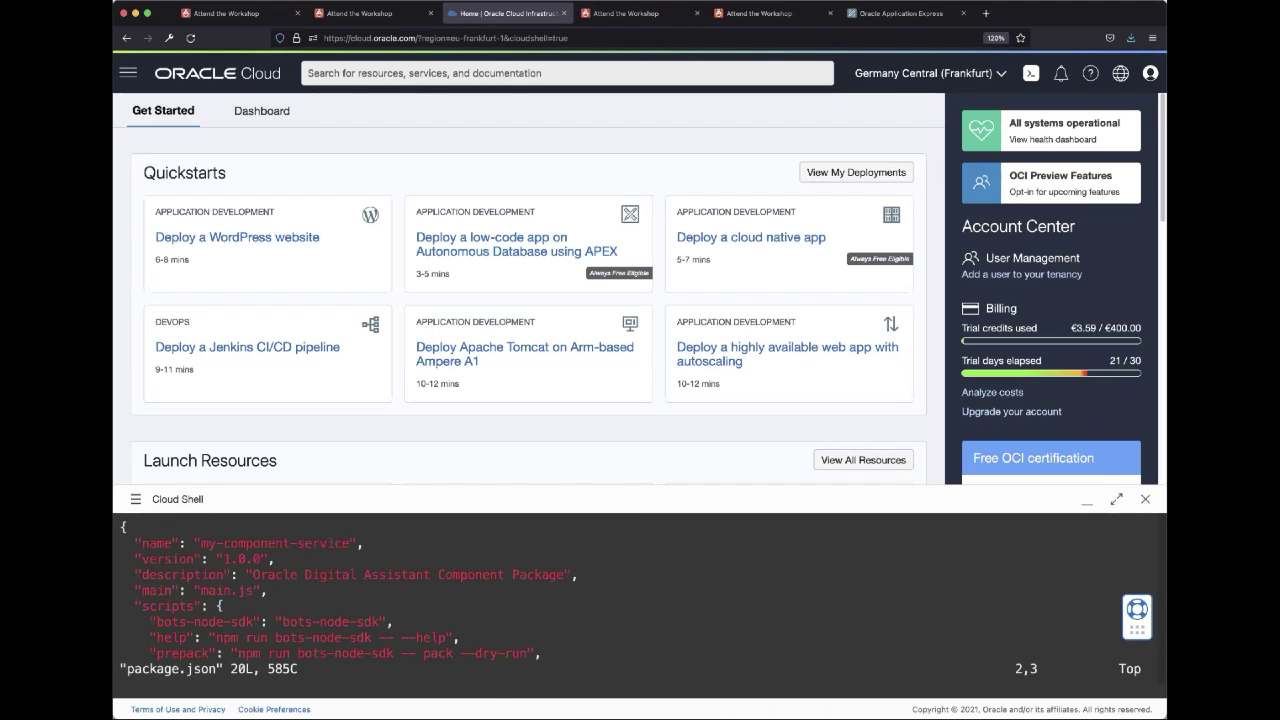
Replace the package name in package.json with "tasks-cc", and save and close the file.
key("Right")
key("Right")
key("Right")
key("Right")
key("Right")
key("Right")
key("Right")
key("Right")
key("Right")
key("x")
key("x")
key("x")
key("x")
key("x")
key("x")
key("x")
key("x")
key("x")
key("x")
key("x")
key("x")
key("x")
key("x")
key("x")
key("x")
key("x")
key("i")
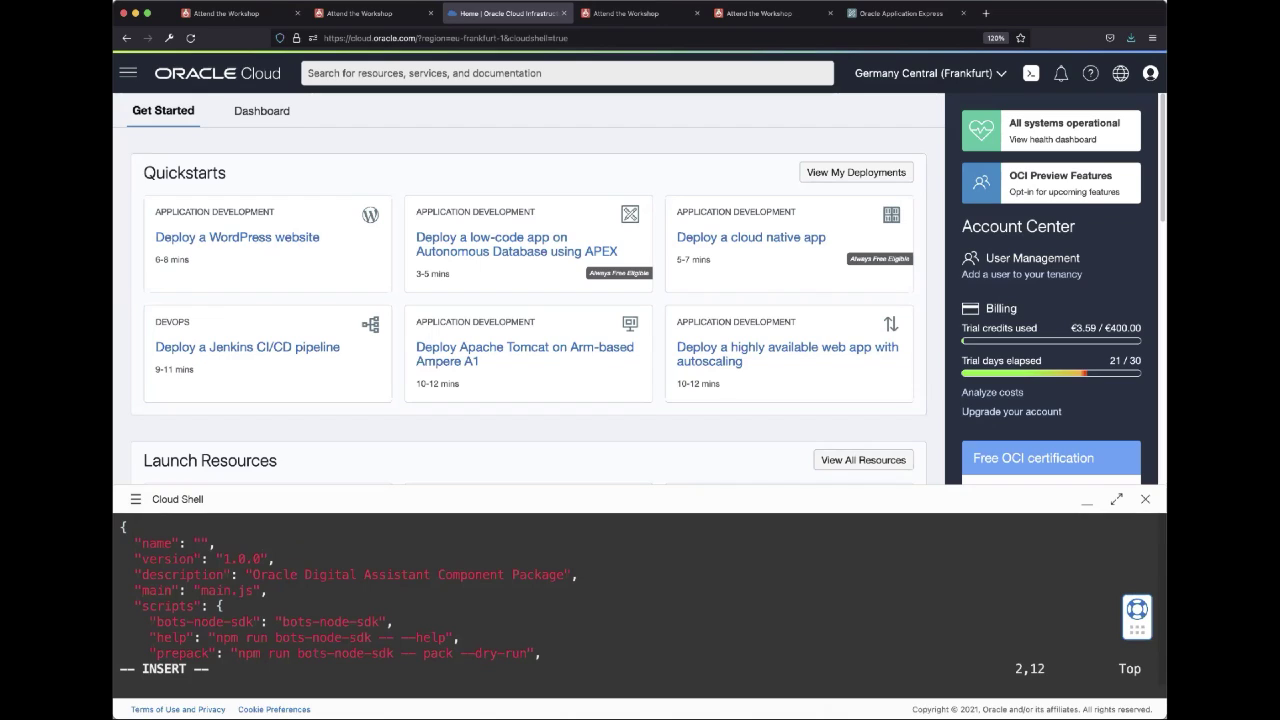
type("tasks-cc")
key("Escape")
type(":")
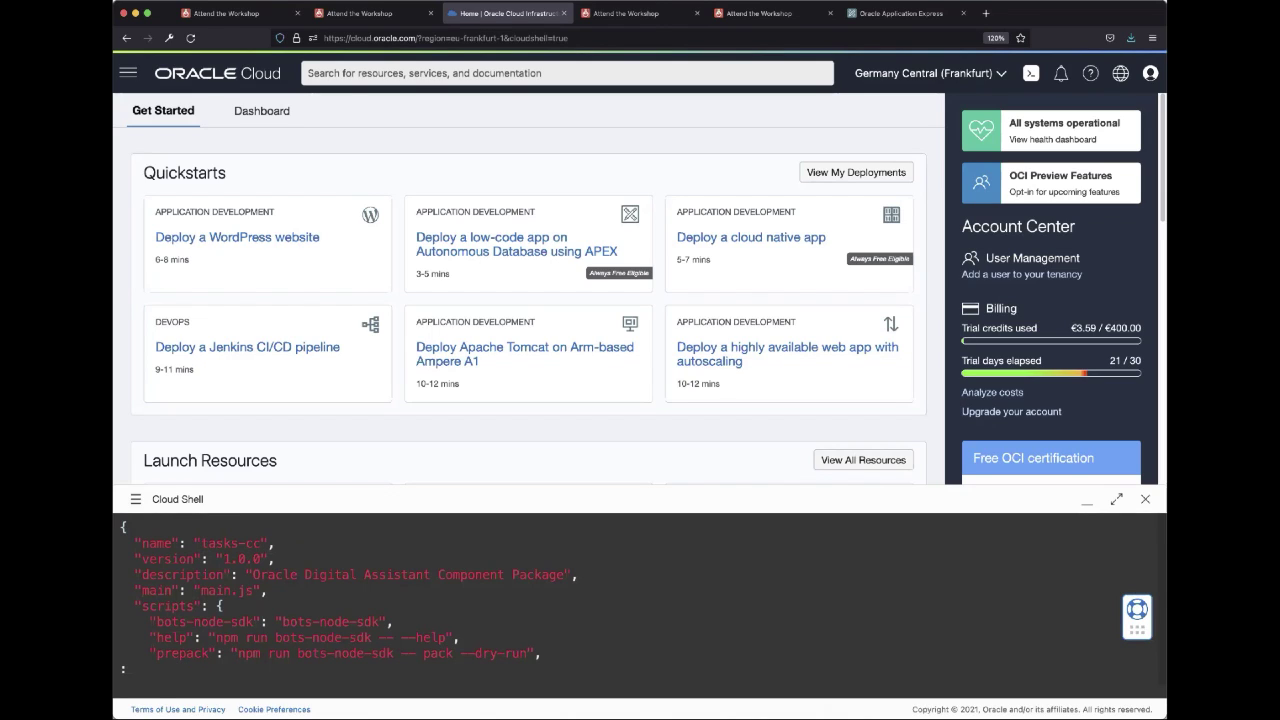
type("x")
key("Return")
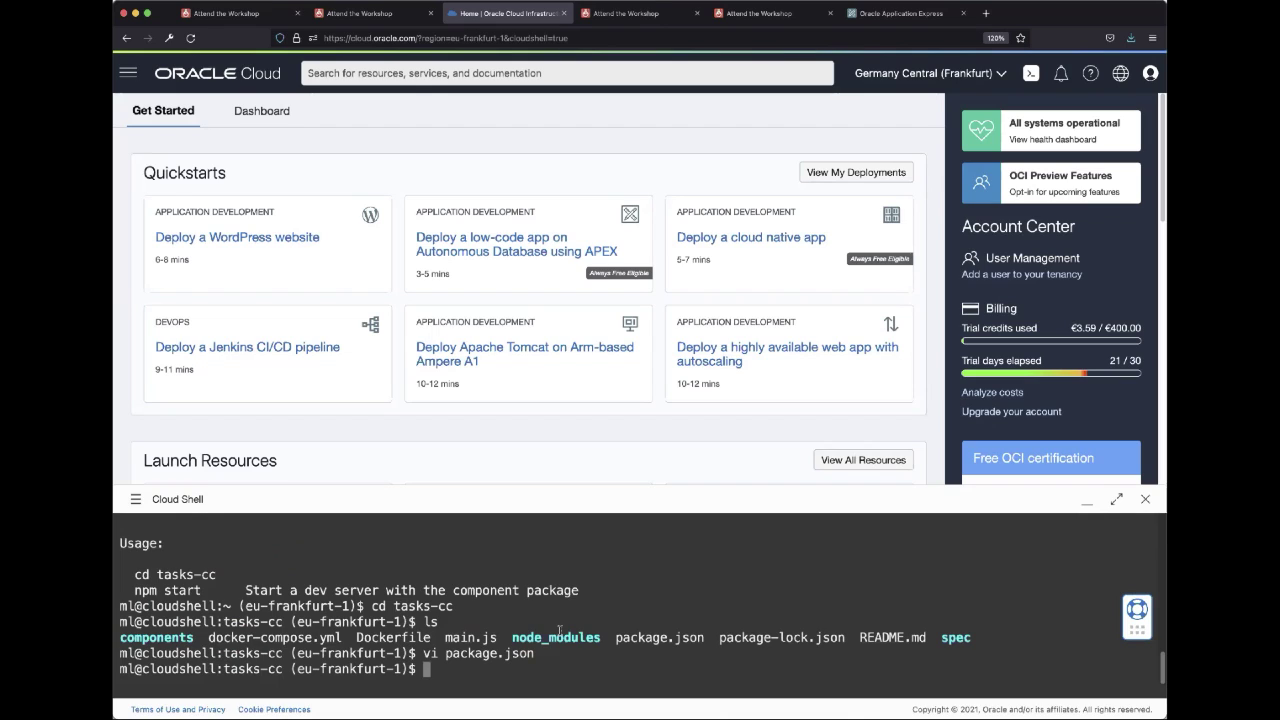
left_click(136, 499)
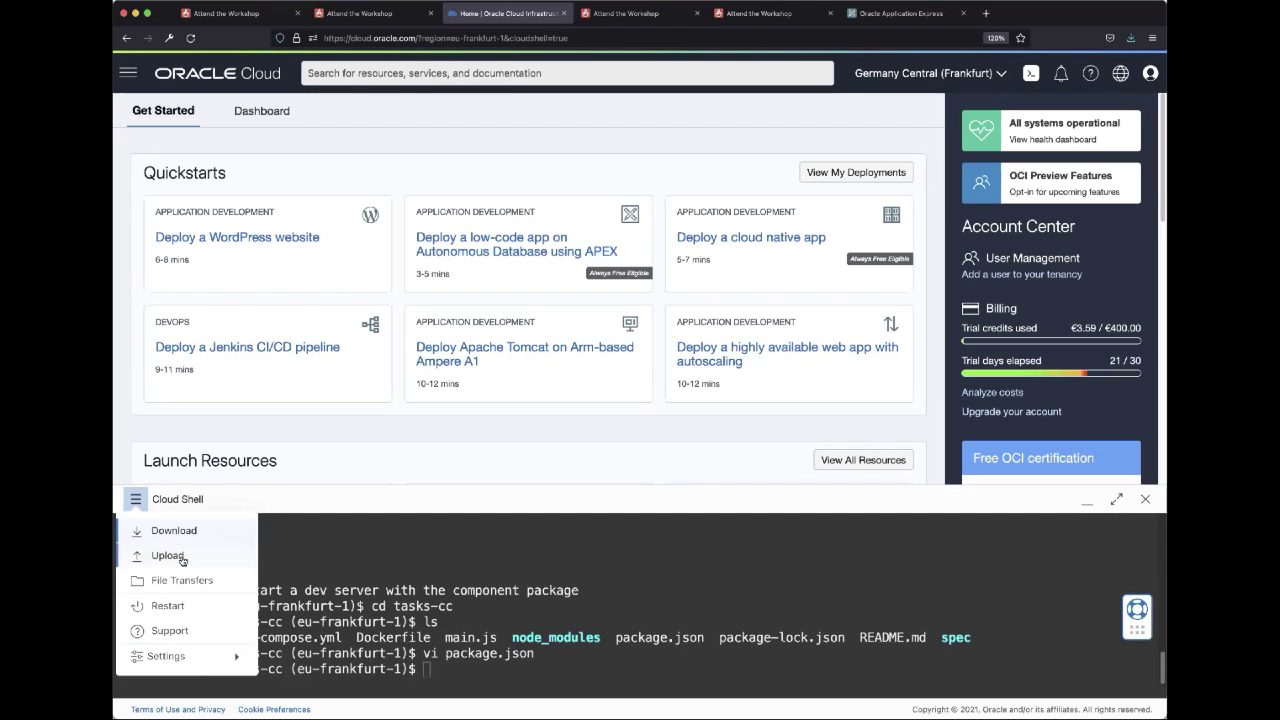
left_click(502, 668)
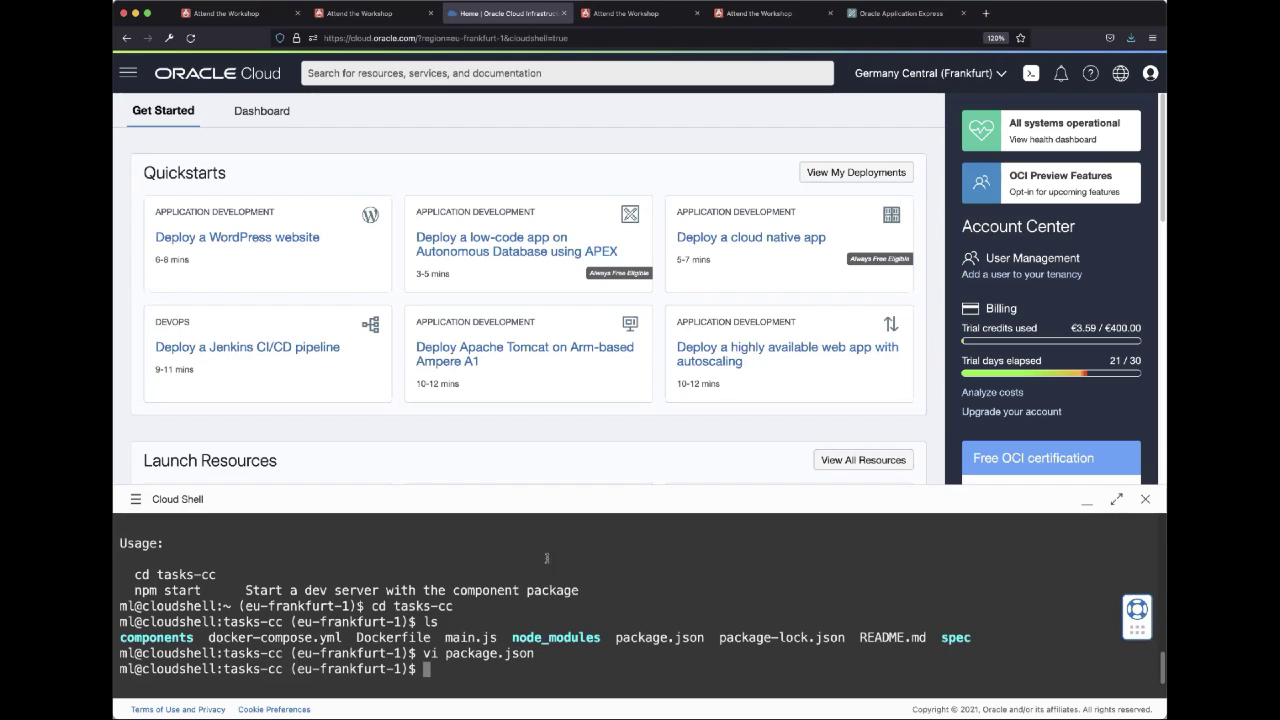
Consult the workshop's instruction for editing tasks.js, and return to Cloud Shell.
left_click(775, 18)
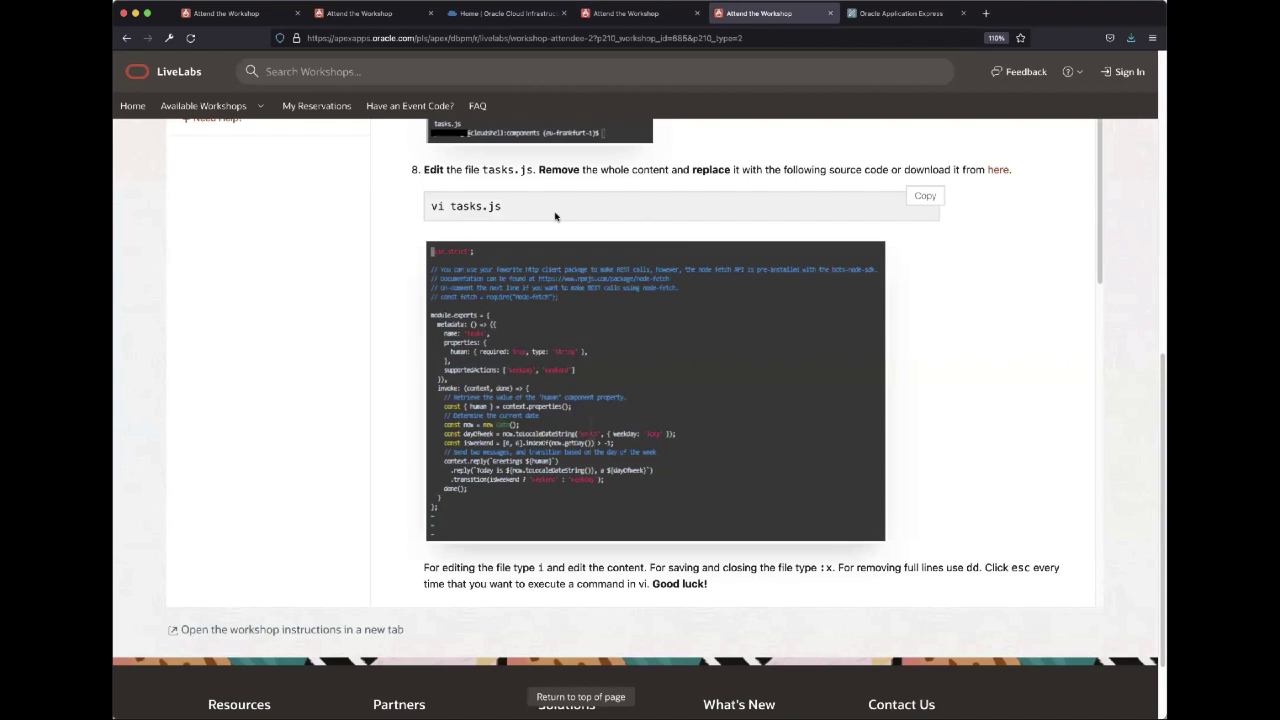
left_click_drag(432, 206, 507, 210)
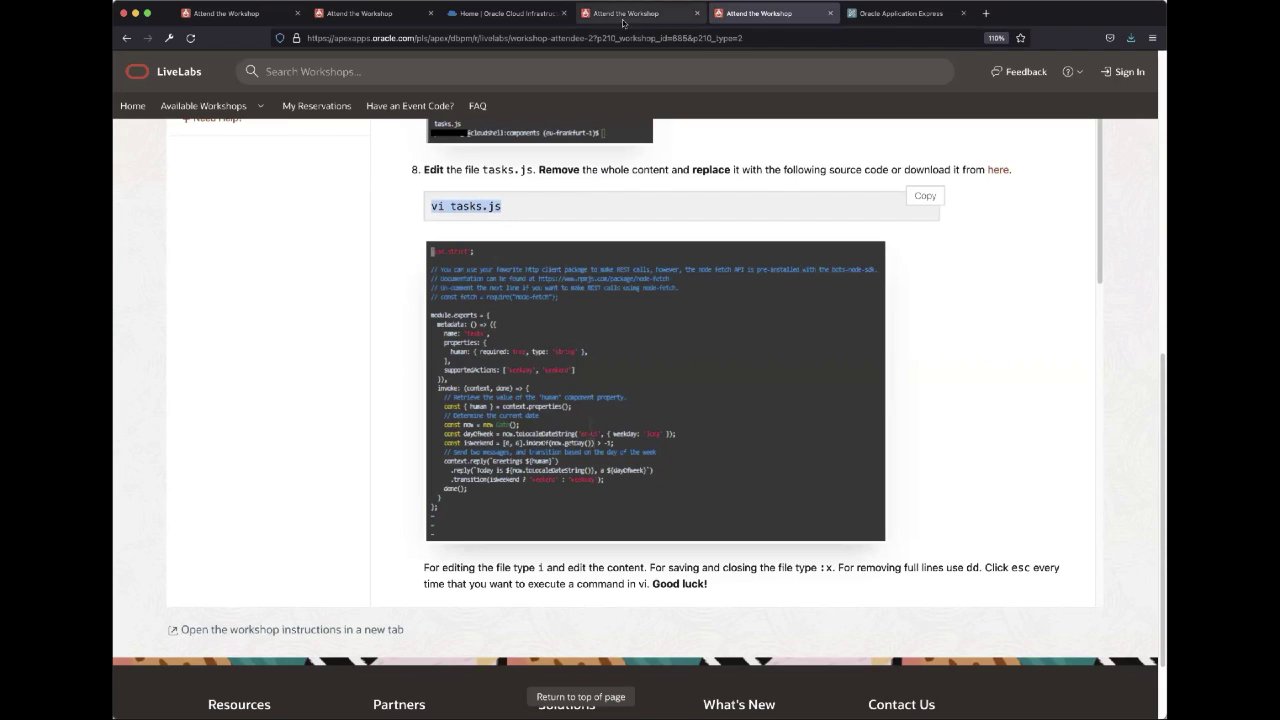
left_click(521, 17)
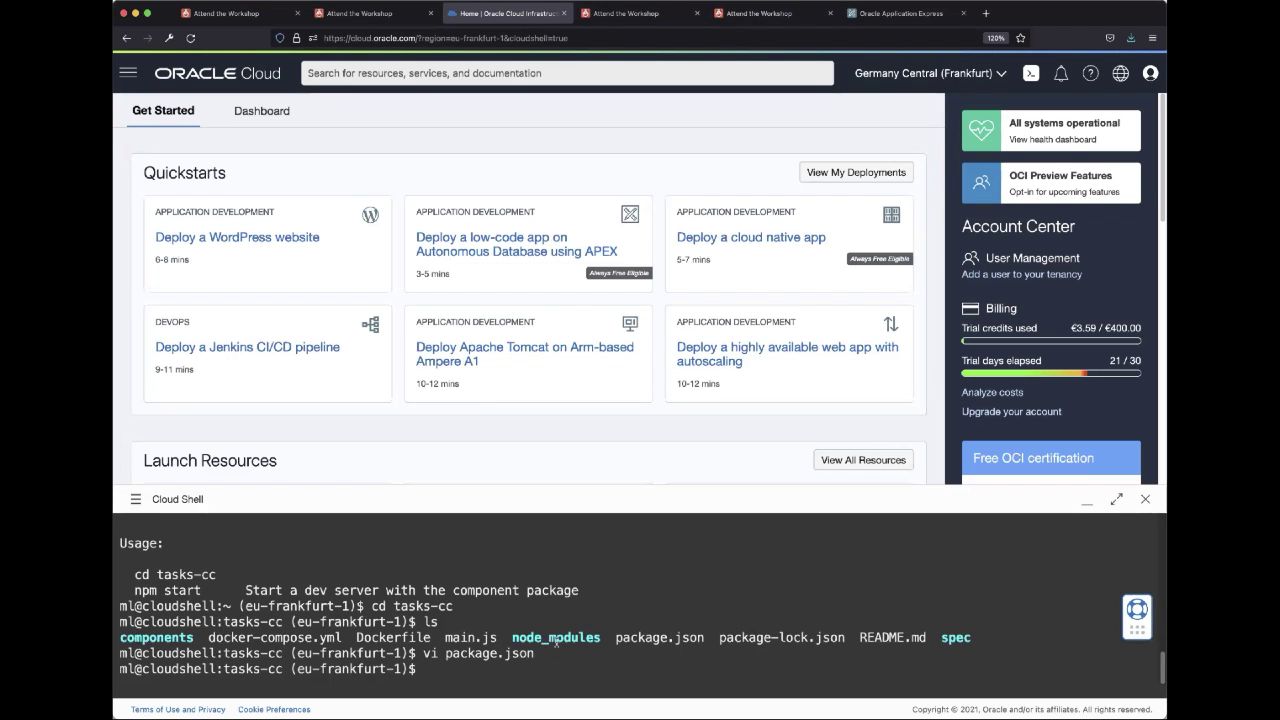
Change into the components folder, listing the files on the way, and open tasks.js in vi.
type("ls")
key("Return")
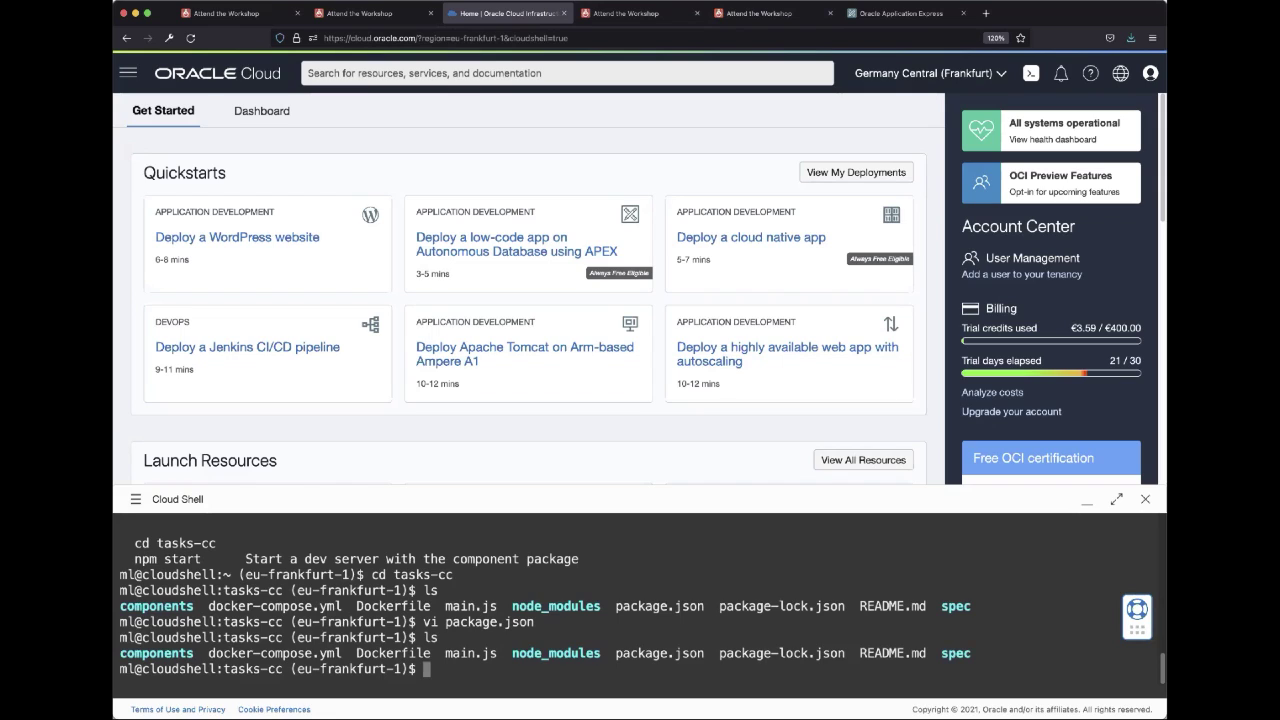
type("cd comp")
key("Tab")
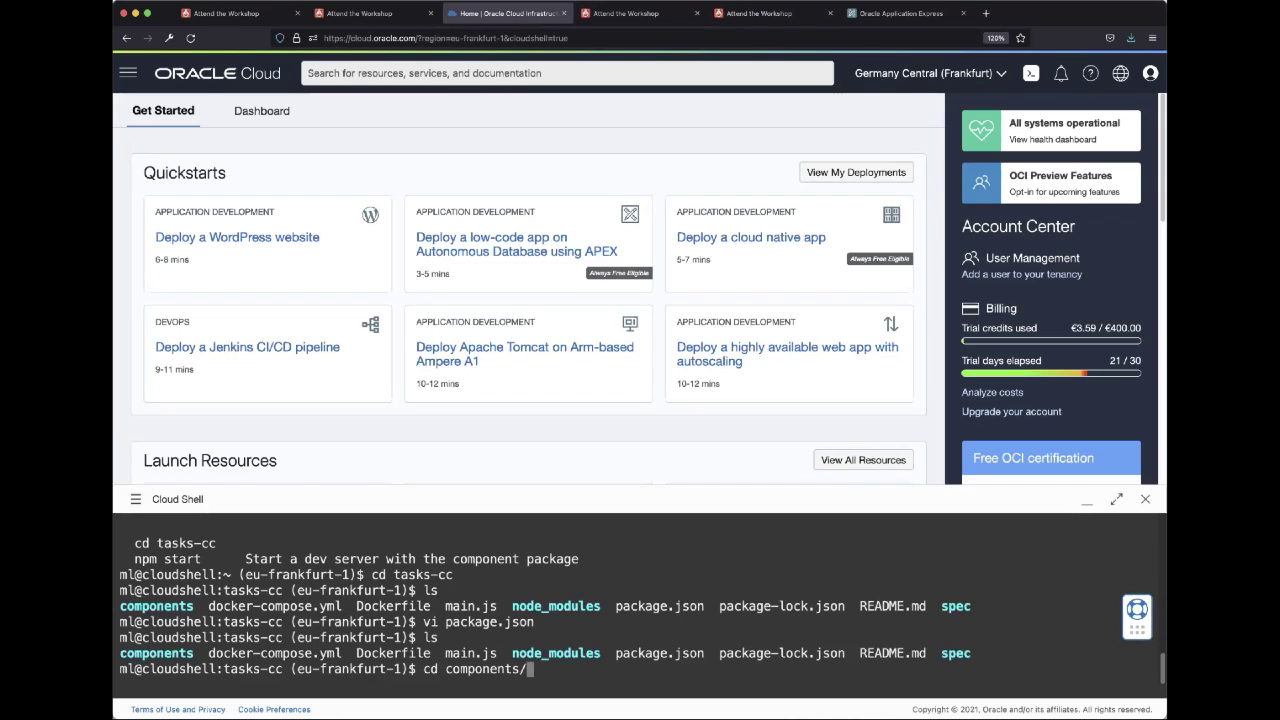
key("Return")
type("ls")
key("Return")
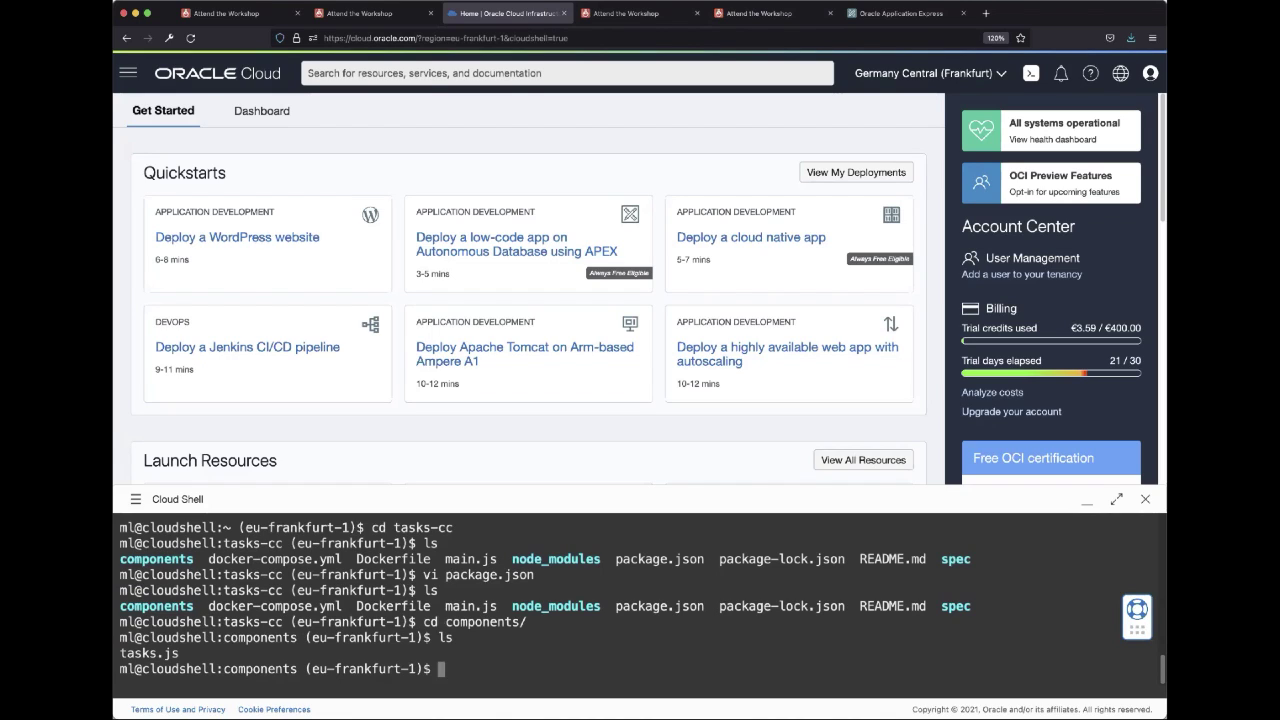
type("vi")
type("tasks.js")
key("Return")
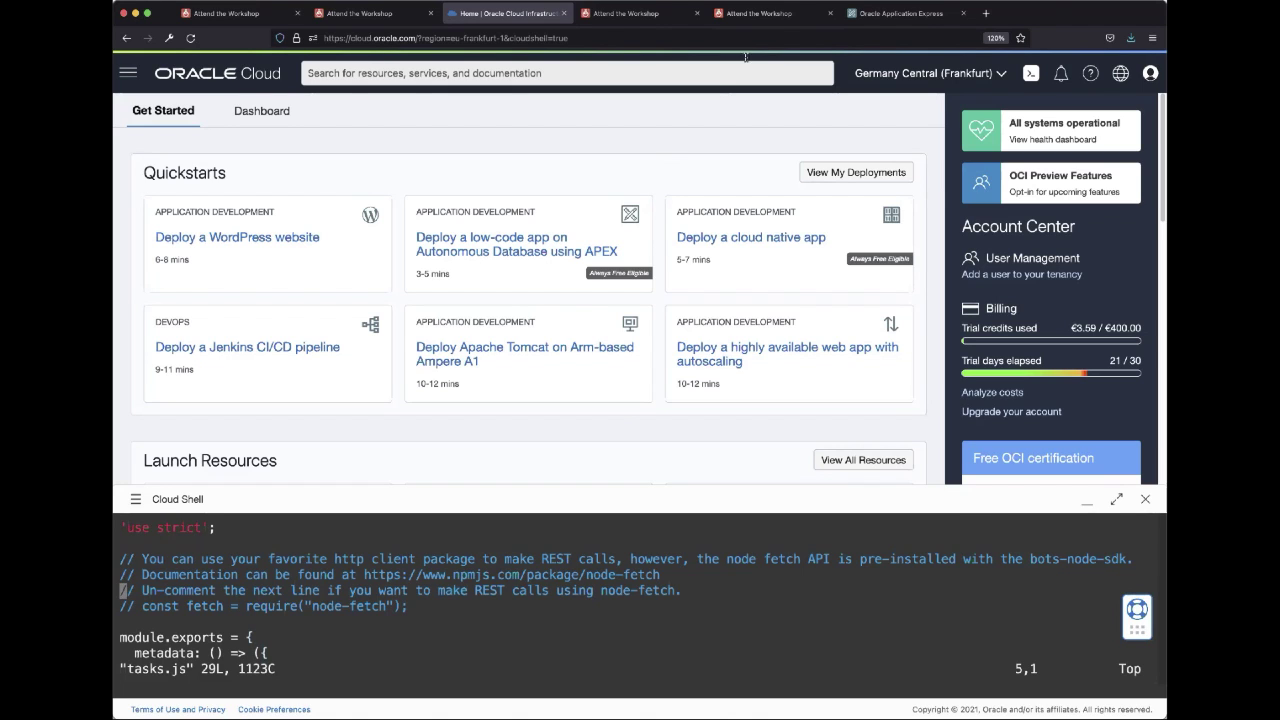
Copy the replacement source code for tasks.js from the workshop instructions.
left_click(760, 13)
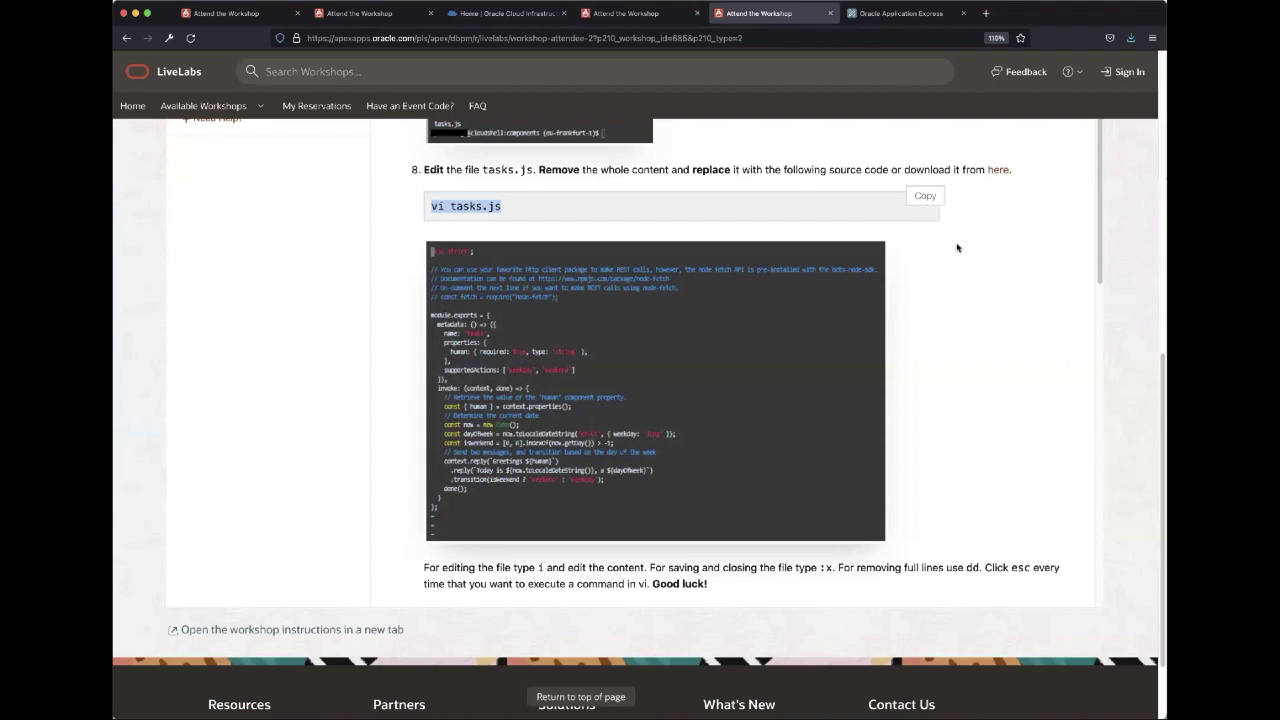
left_click(906, 308)
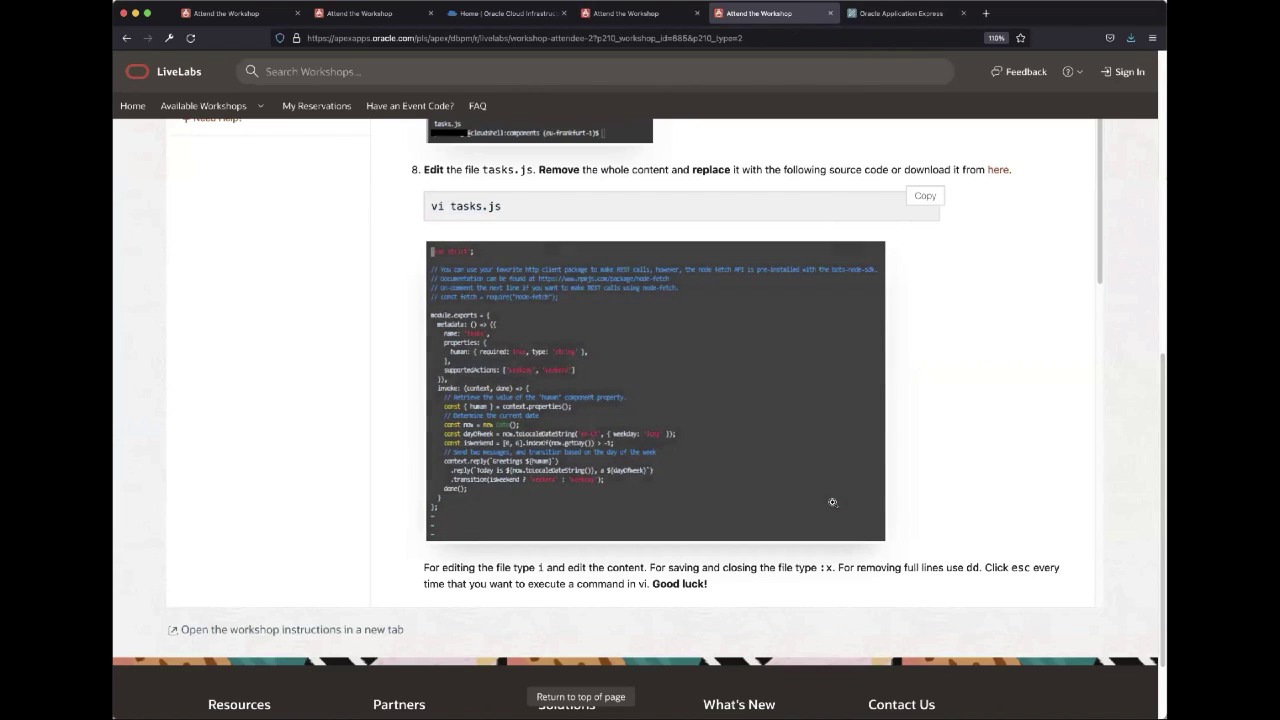
scroll(835, 480, "down", 1)
scroll(671, 351, "down", 7)
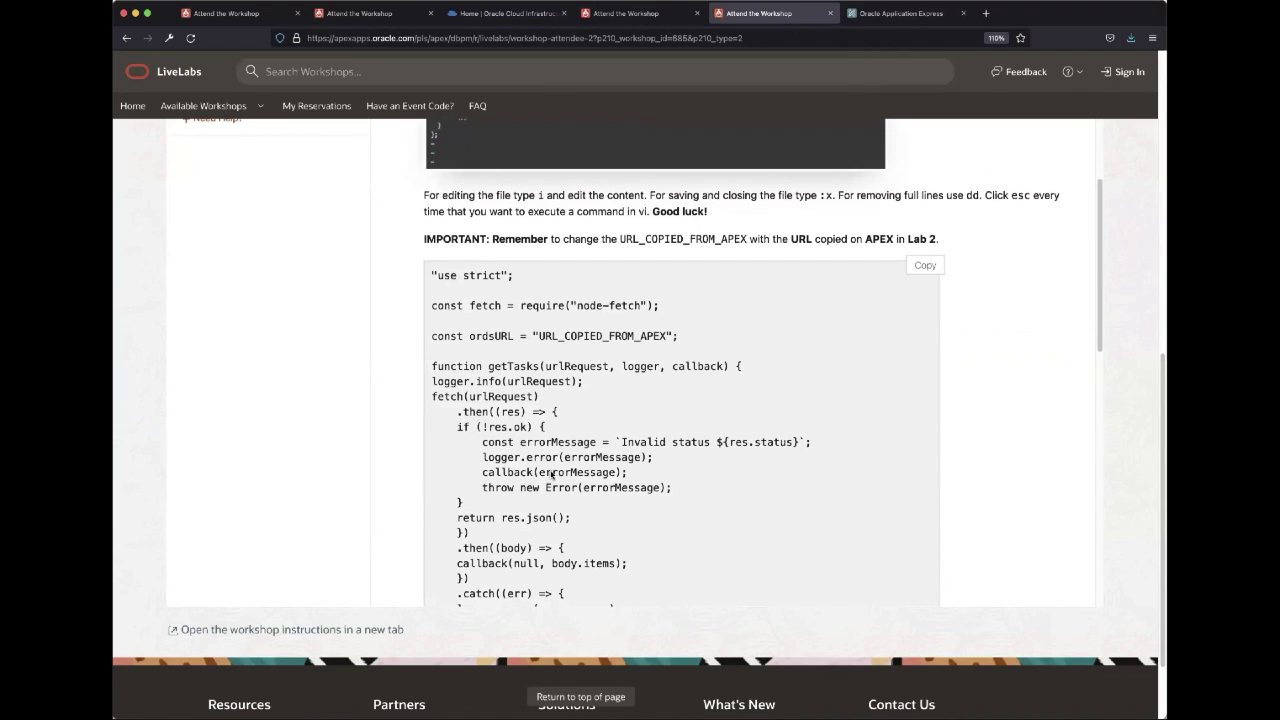
left_click(926, 265)
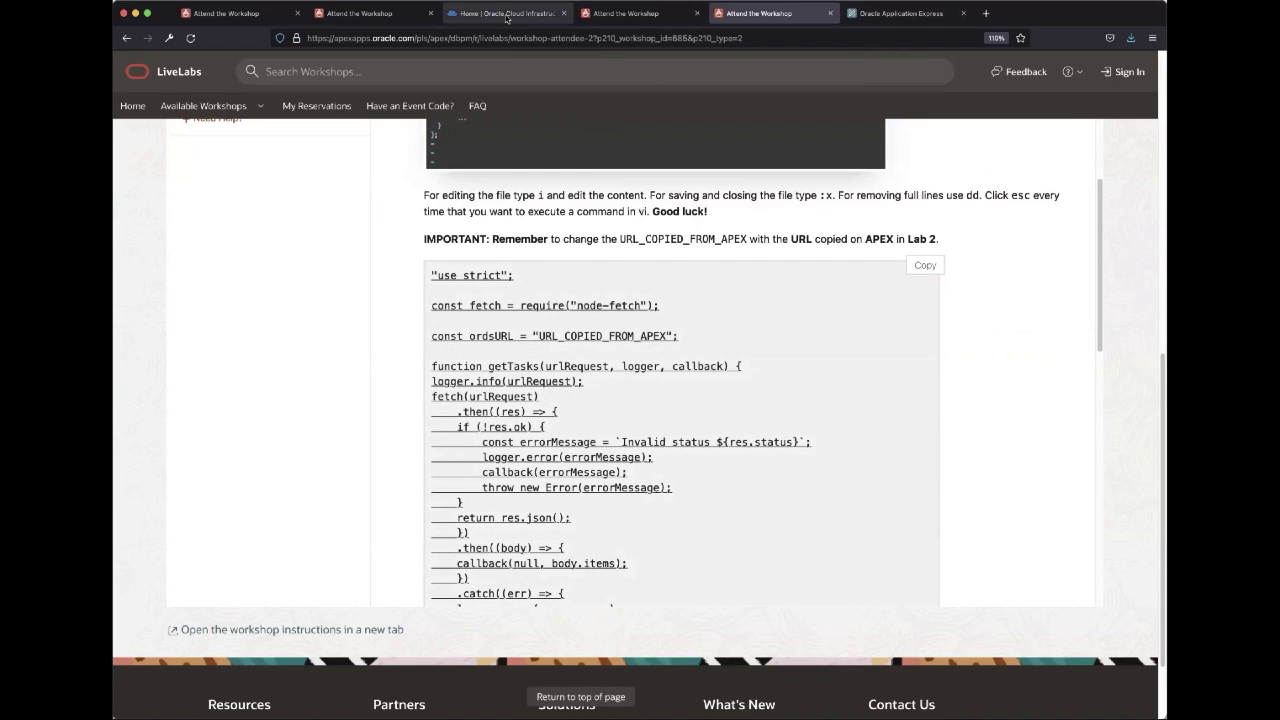
Return to Cloud Shell and delete all the lines of tasks.js in vi.
left_click(507, 14)
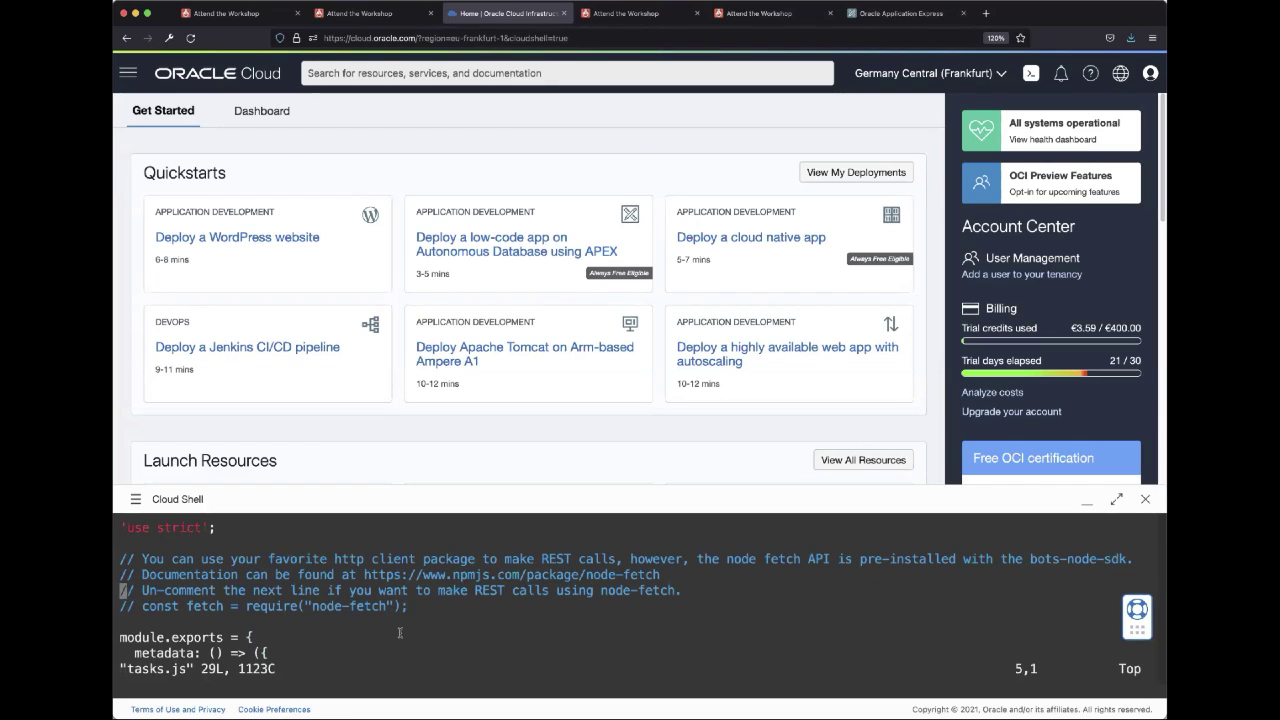
key("d")
key("d")
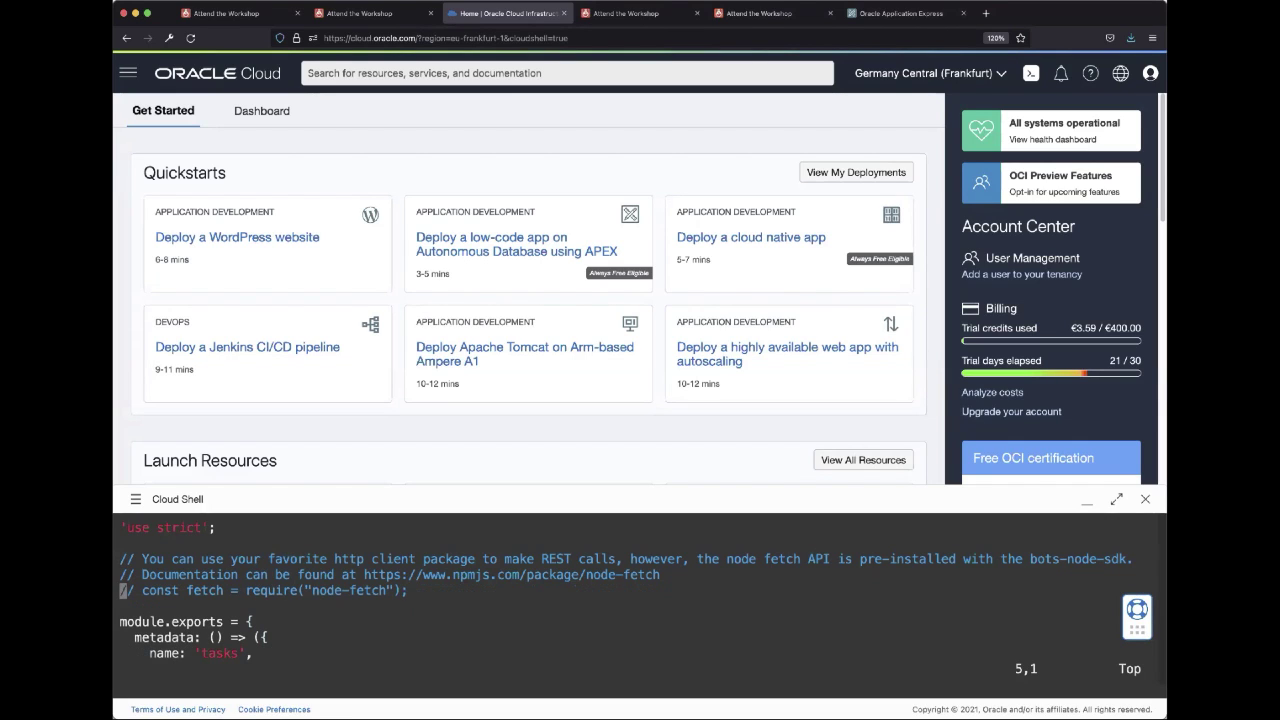
key("d")
key("d")
key("d")
key("d")
key("d")
key("d")
key("d")
key("d")
key("d")
key("d")
key("d")
key("d")
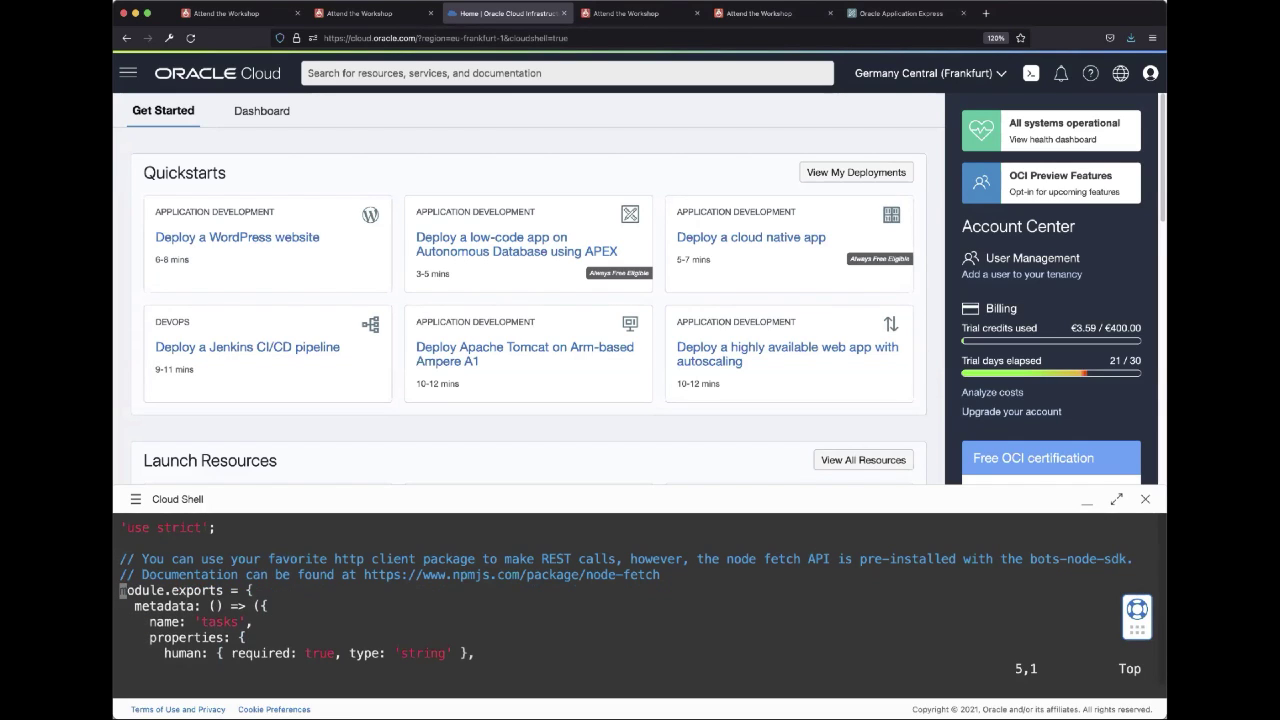
key("d")
key("d")
key("d")
key("d")
key("d")
key("d")
key("d")
key("d")
key("d")
key("d")
key("d")
key("d")
key("d")
key("d")
key("d")
key("d")
key("d")
key("d")
key("d")
key("d")
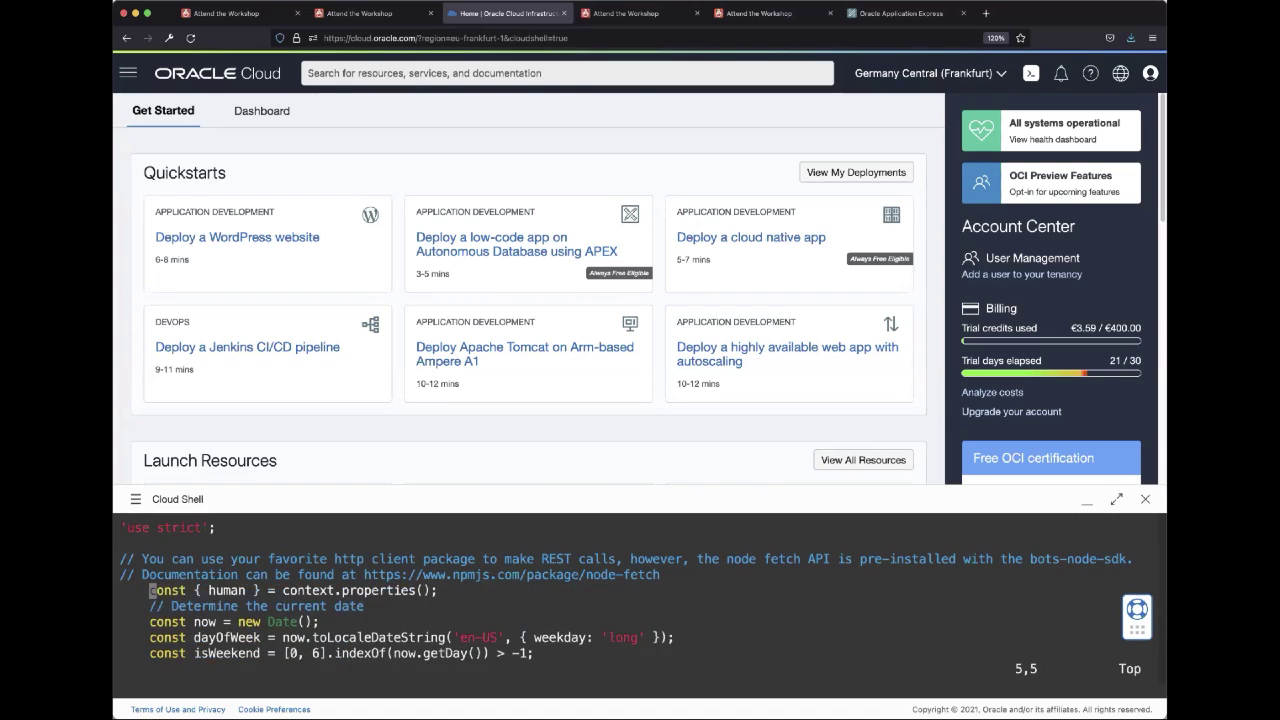
key("d")
key("d")
key("d")
key("d")
key("d")
key("d")
key("d")
key("d")
key("d")
key("d")
key("d")
key("d")
key("d")
key("d")
key("d")
key("d")
key("d")
key("d")
key("d")
key("d")
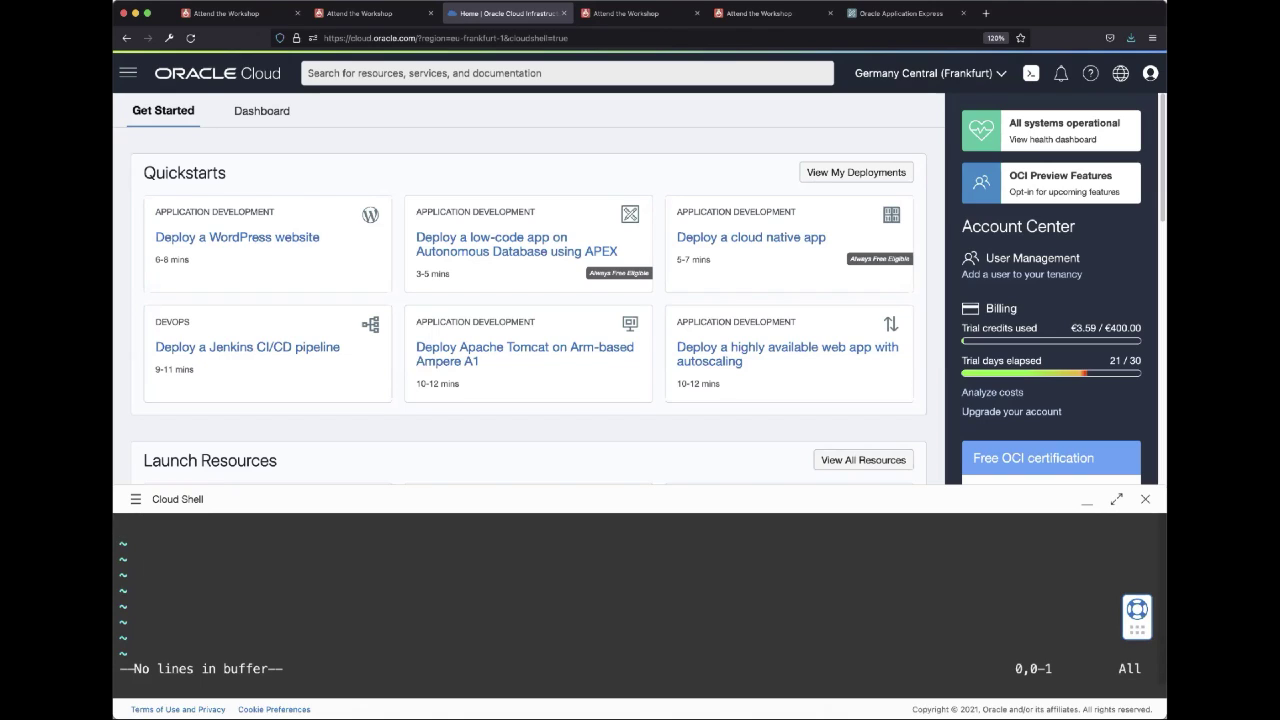
Paste the copied source code into the emptied tasks.js and remove the leftover 'use strict' text after its end.
key("i")
key("super+v")
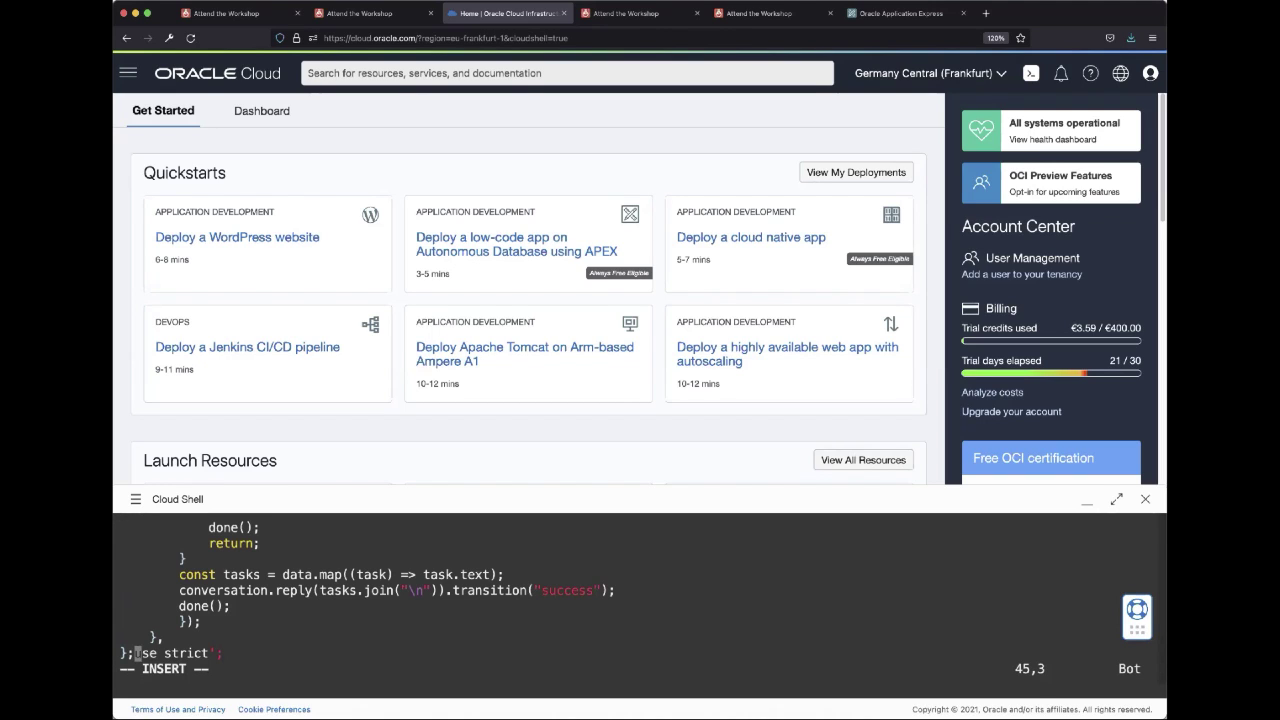
key("Escape")
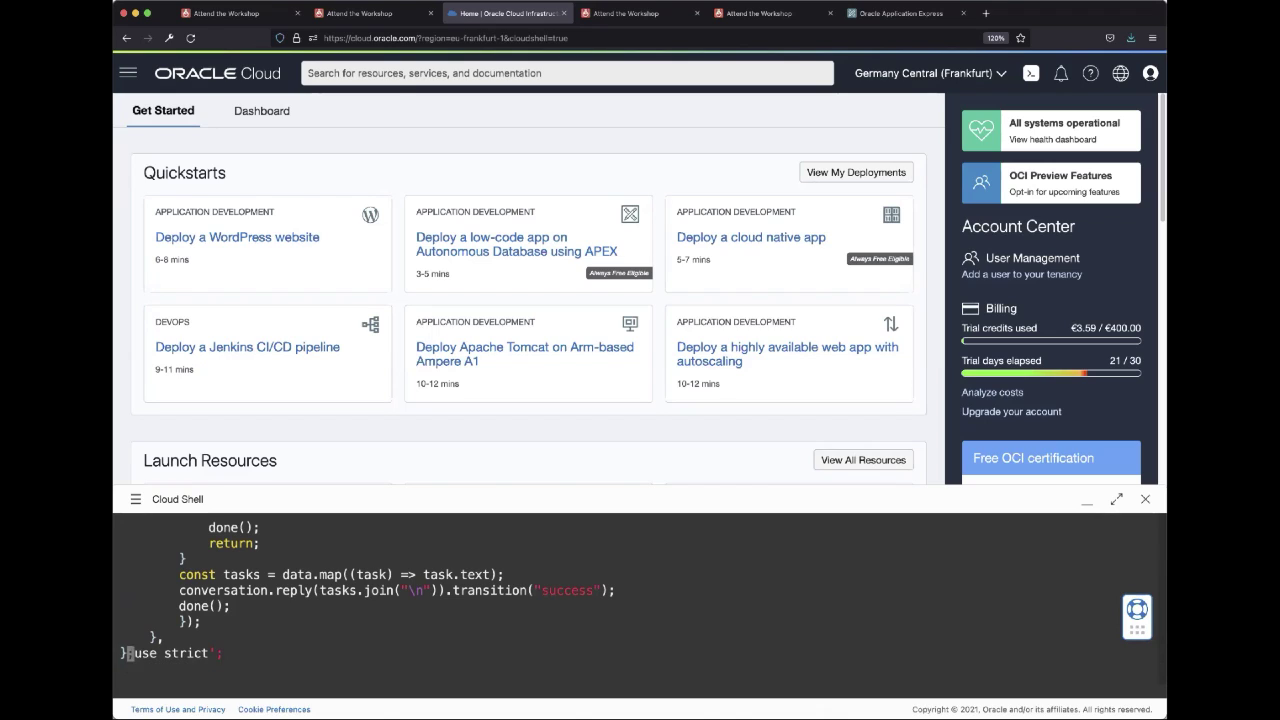
key("x")
key("x")
key("x")
key("x")
key("x")
key("x")
key("x")
key("x")
key("x")
key("x")
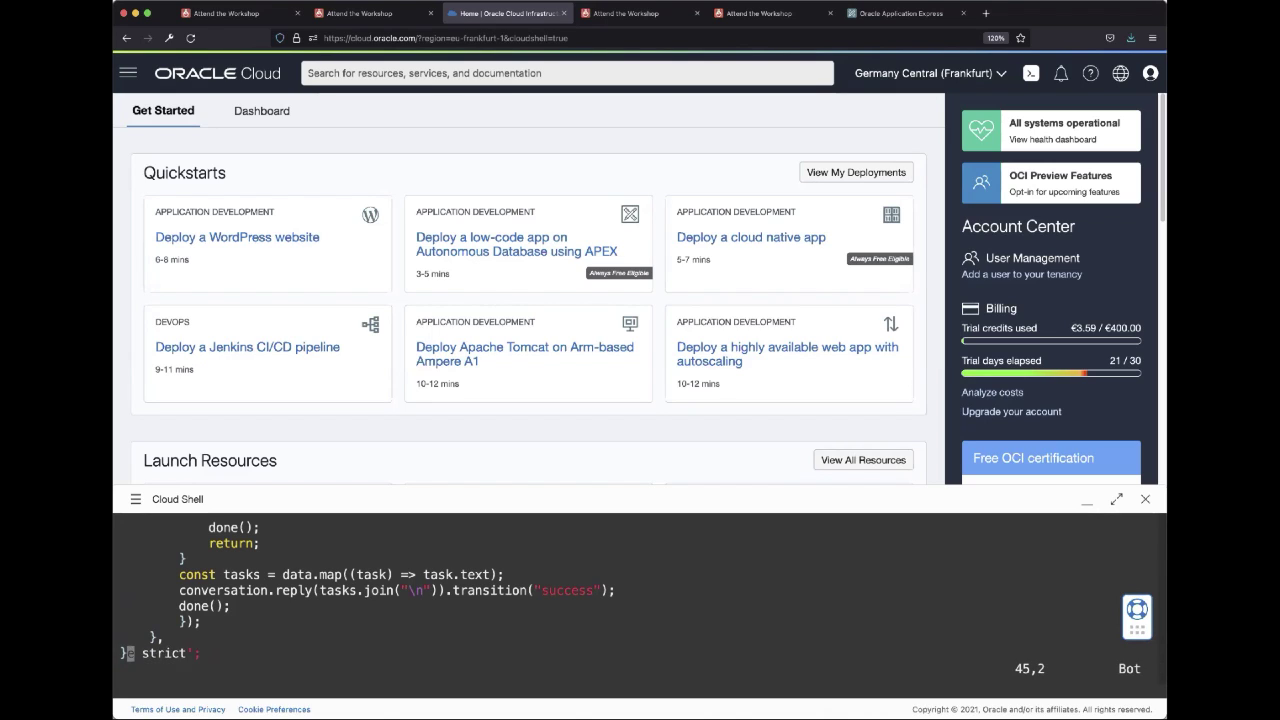
key("x")
Check the beginning and end of the pasted code in tasks.js, and delete all its lines.
key("g")
key("g")
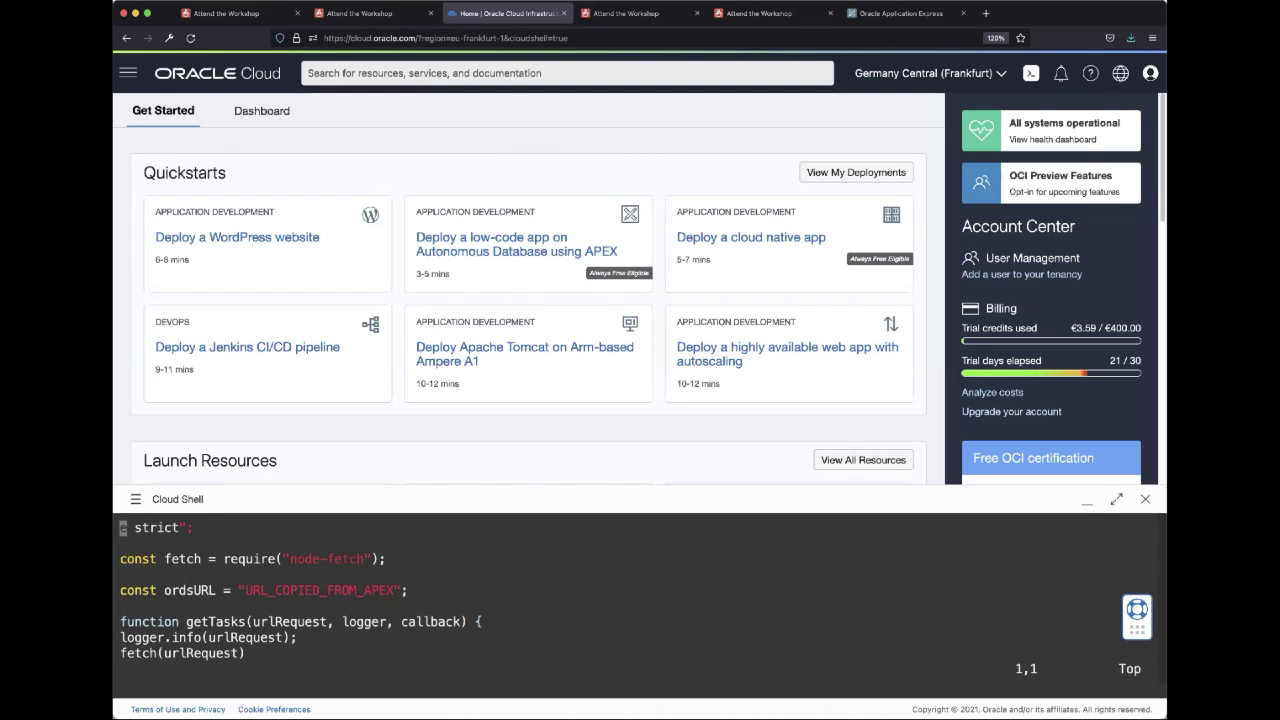
key("shift+g")
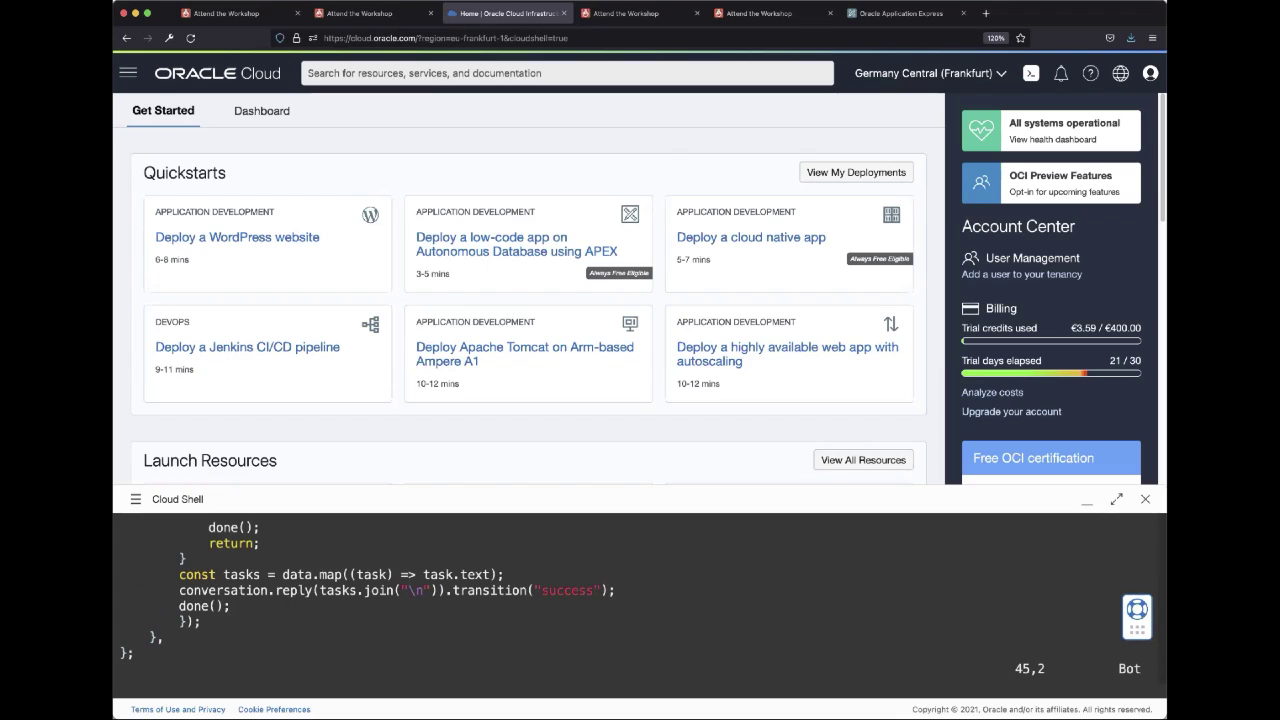
key("h")
key("d")
key("d")
key("d")
key("d")
key("d")
key("d")
key("d")
key("d")
key("d")
key("d")
key("d")
key("d")
key("d")
key("d")
key("d")
key("d")
key("d")
key("d")
key("d")
key("d")
key("d")
key("d")
key("d")
key("d")
key("d")
key("d")
key("d")
key("d")
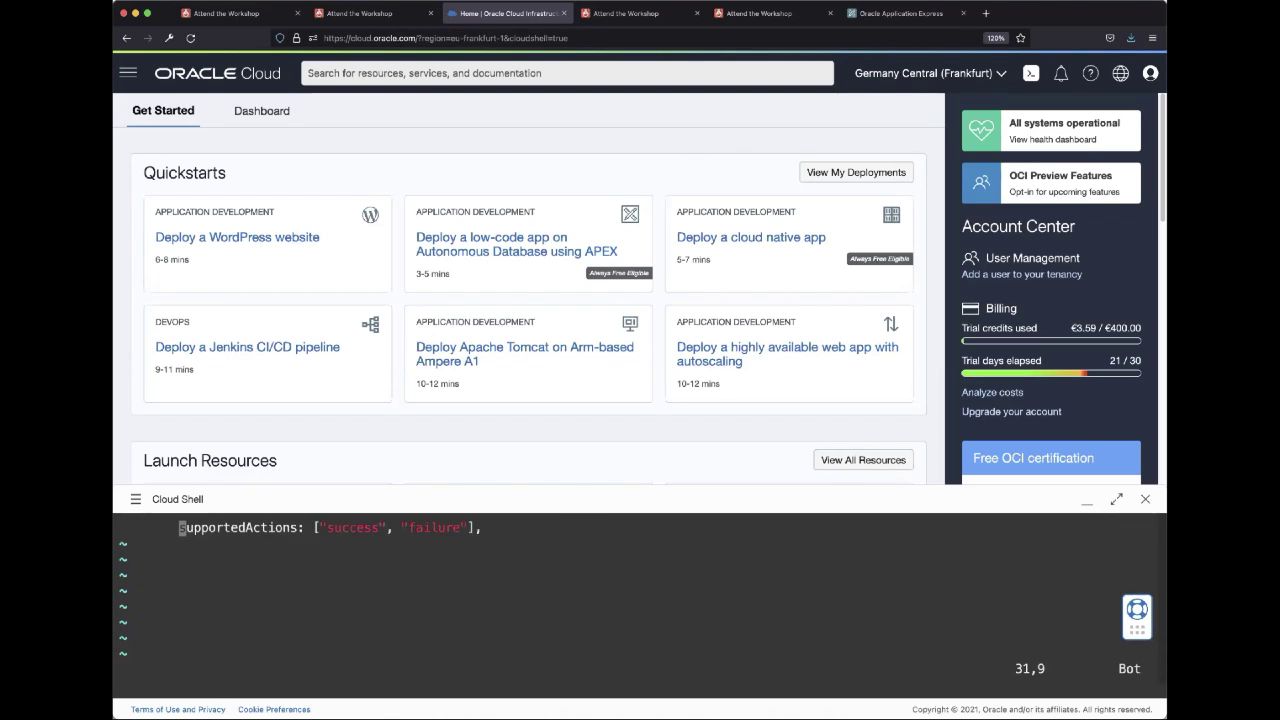
key("d")
key("d")
key("d")
key("d")
key("d")
key("d")
key("d")
key("d")
key("d")
key("d")
key("d")
key("d")
key("d")
key("d")
key("d")
key("d")
key("d")
key("d")
key("d")
key("d")
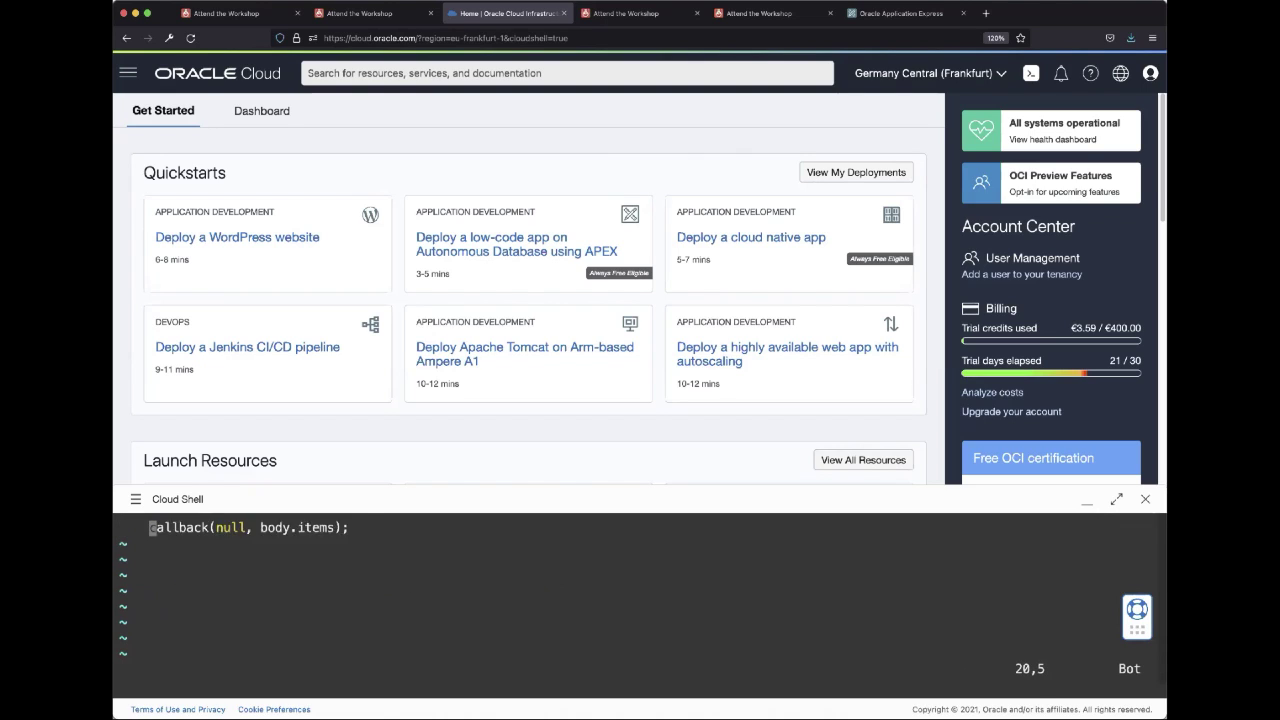
key("d")
key("d")
key("d")
key("d")
key("d")
key("d")
key("d")
key("d")
key("d")
key("d")
key("d")
key("d")
key("d")
key("d")
key("d")
key("d")
key("d")
key("d")
key("d")
key("d")
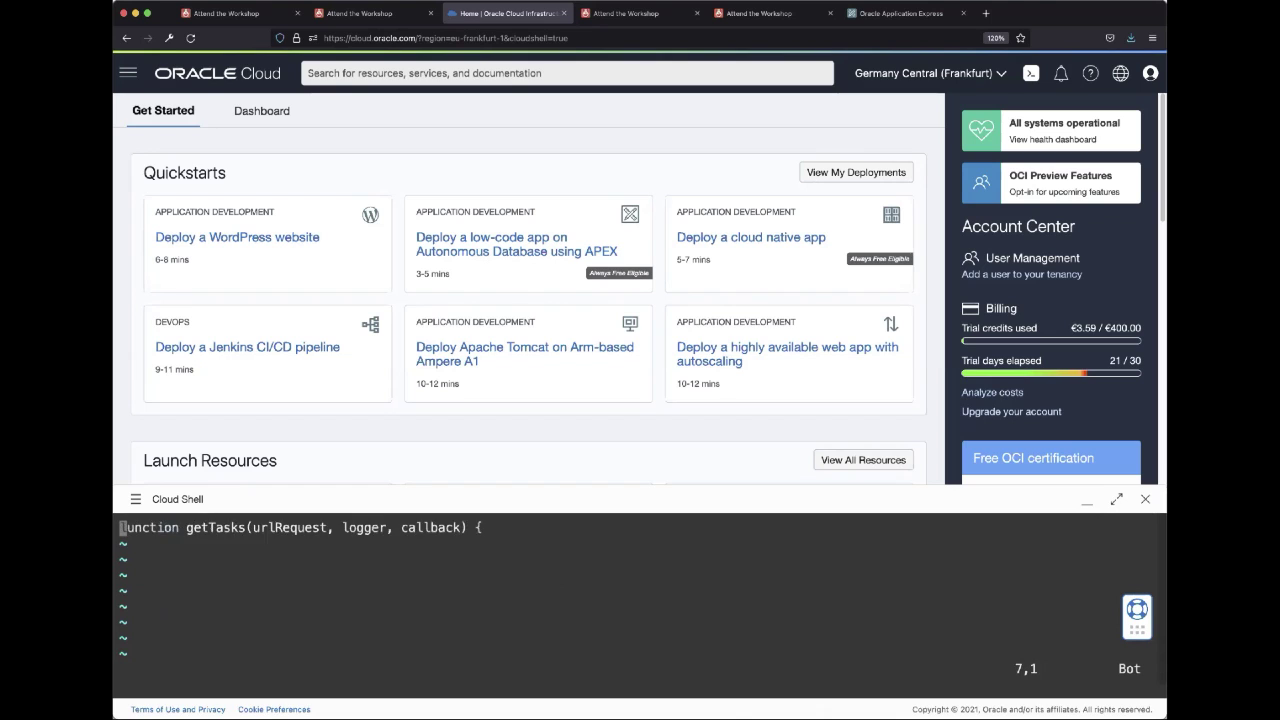
key("d")
key("d")
key("d")
key("d")
key("d")
key("d")
key("d")
key("d")
key("d")
key("d")
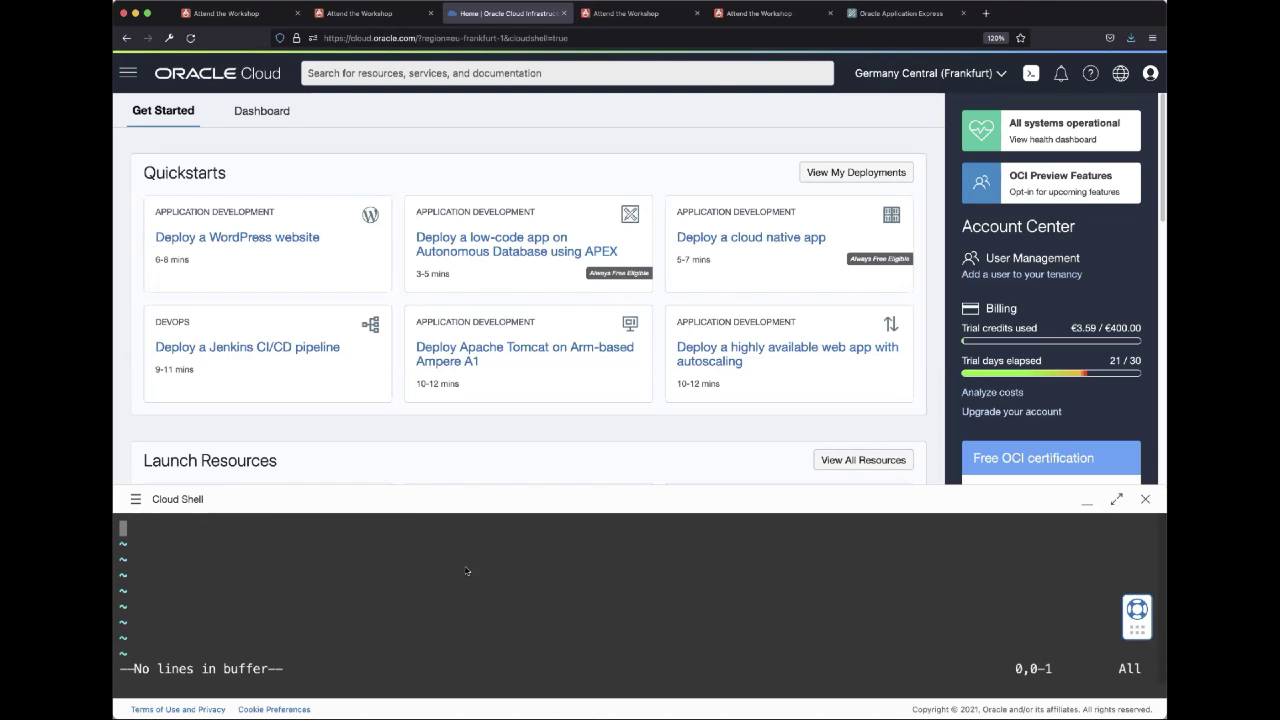
Copy the tasks.js source code again from the workshop instructions and insert it into the emptied file in Cloud Shell.
left_click(762, 14)
left_click(925, 265)
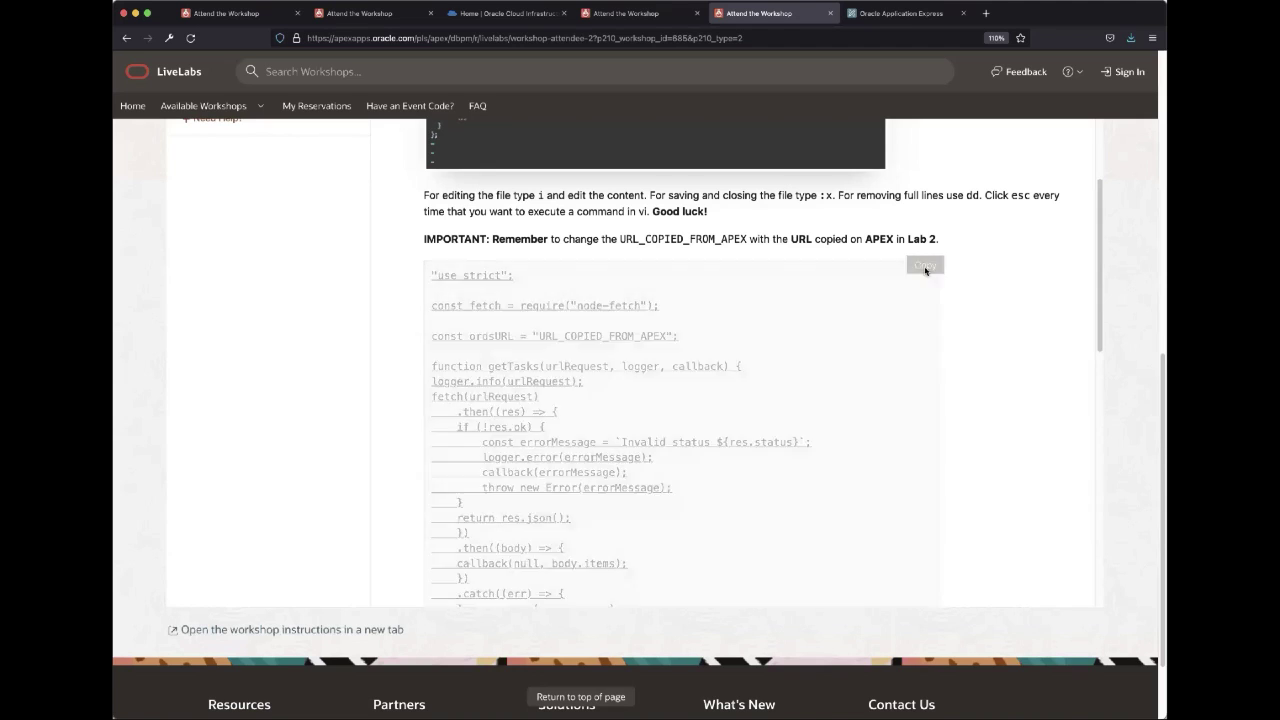
left_click(525, 14)
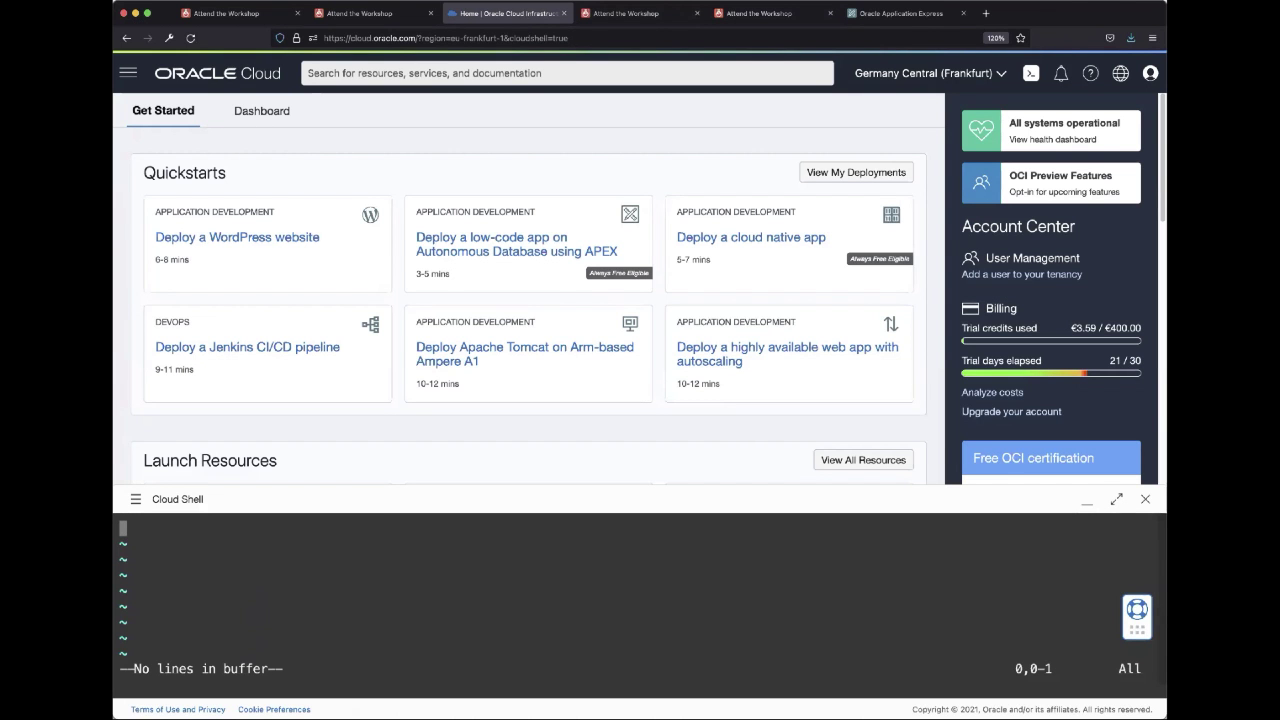
key("i")
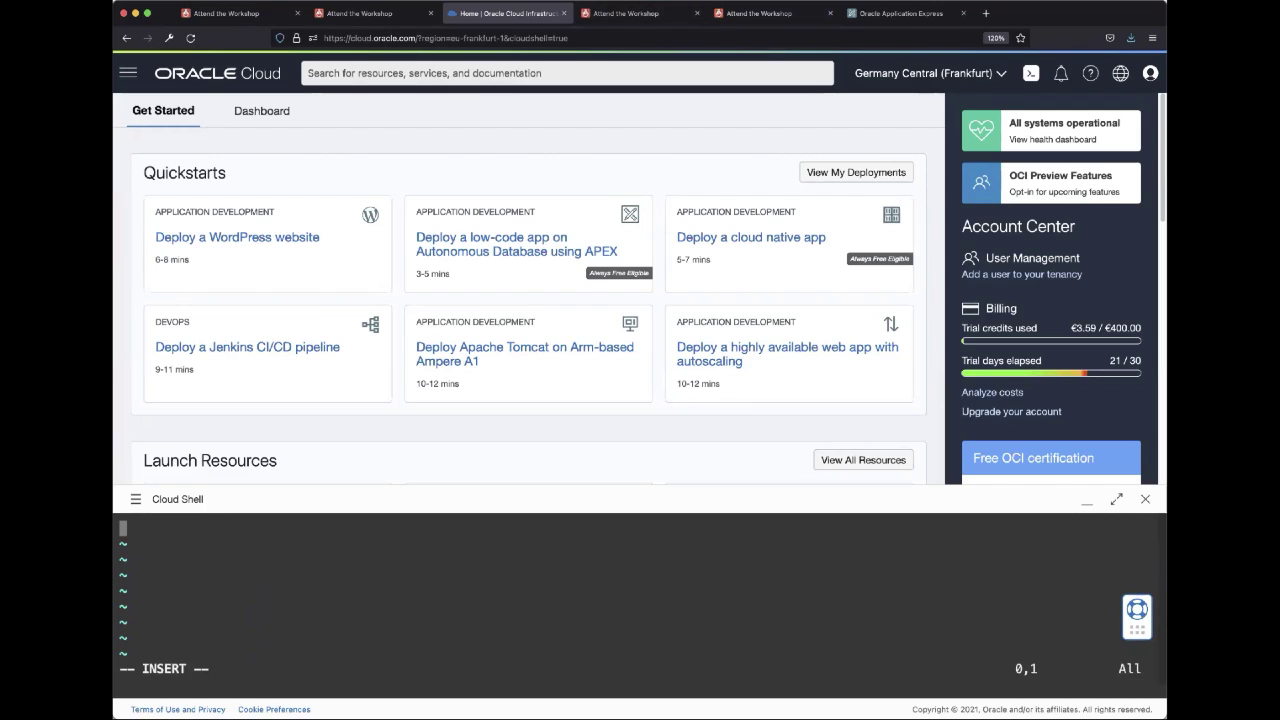
key("super+v")
key("Escape")
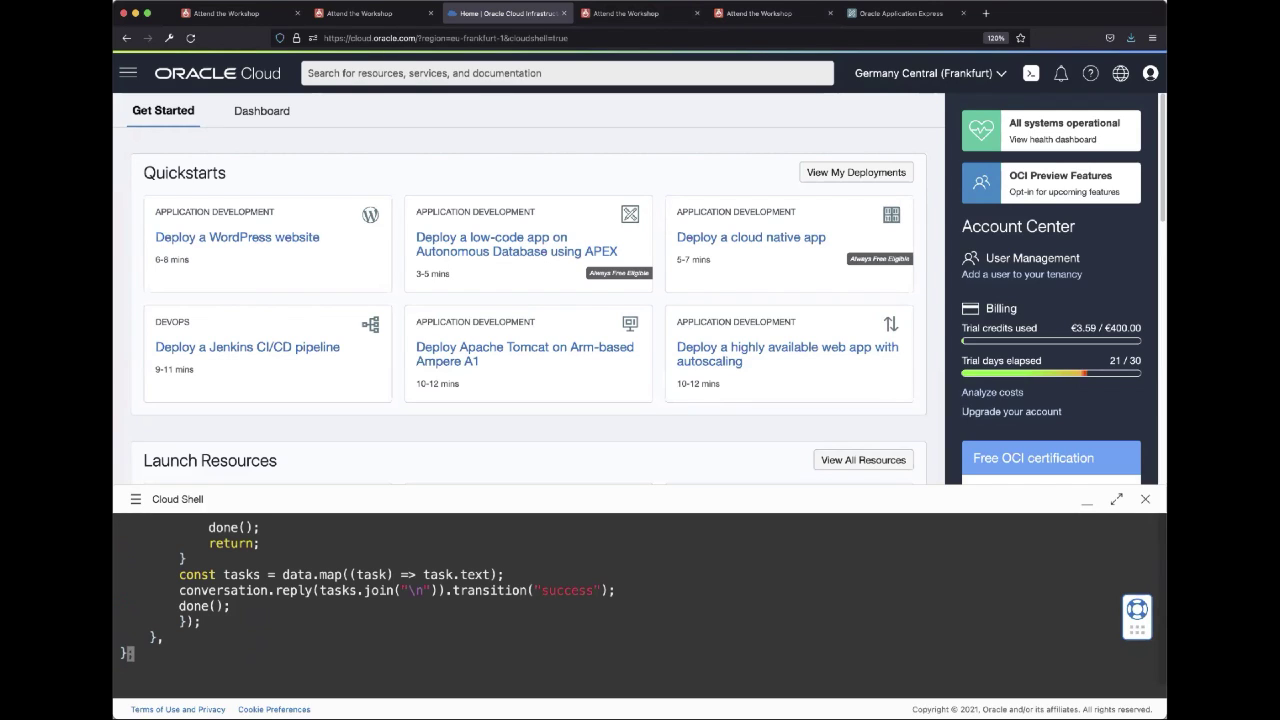
Go to the ordsURL line of tasks.js and place the cursor at the start of the URL_COPIED_FROM_APEX placeholder.
key("h")
key("g")
key("g")
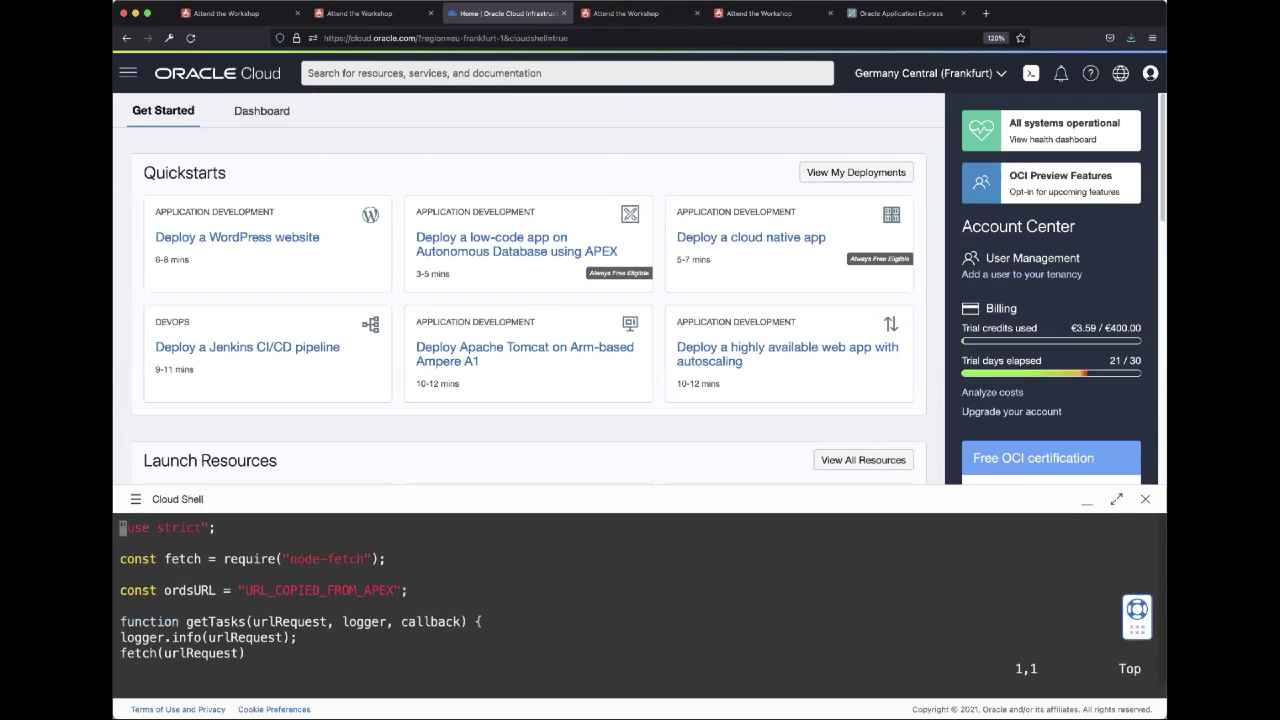
key("Down")
key("Down")
key("Down")
key("Down")
key("Right")
key("Right")
key("Right")
key("Right")
key("Right")
key("Right")
key("Right")
key("Right")
key("Right")
key("Right")
key("Right")
key("Right")
key("Right")
key("Right")
key("Right")
key("Right")
key("Right")
key("Right")
key("Left")
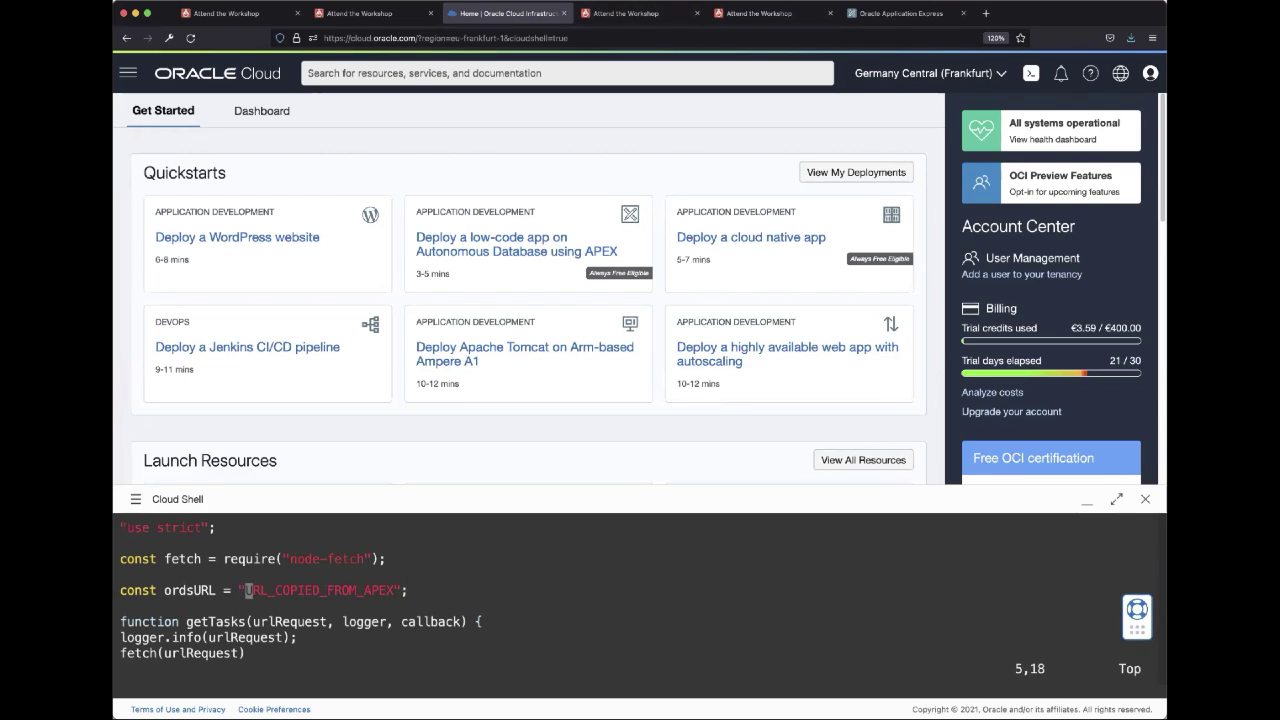
Switch to Oracle APEX and copy the full URL of the tasks/ GET handler in the com.example.oda RESTful services module.
left_click(888, 15)
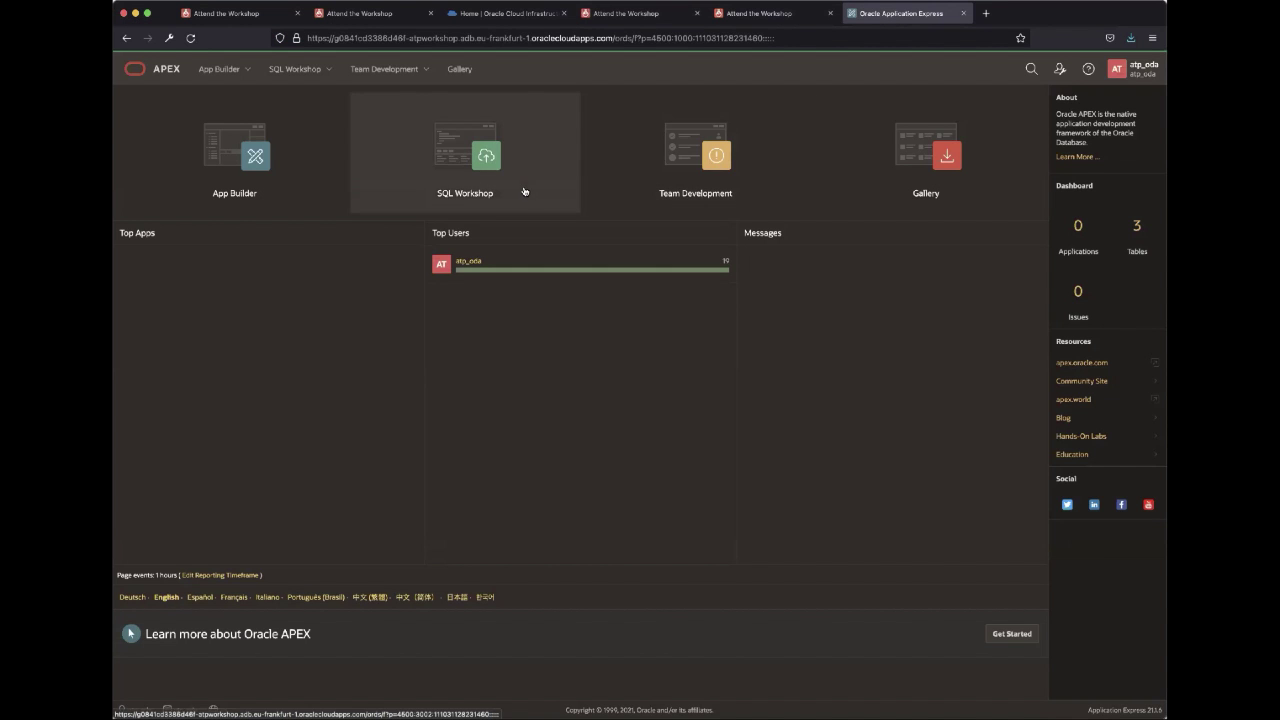
left_click(329, 70)
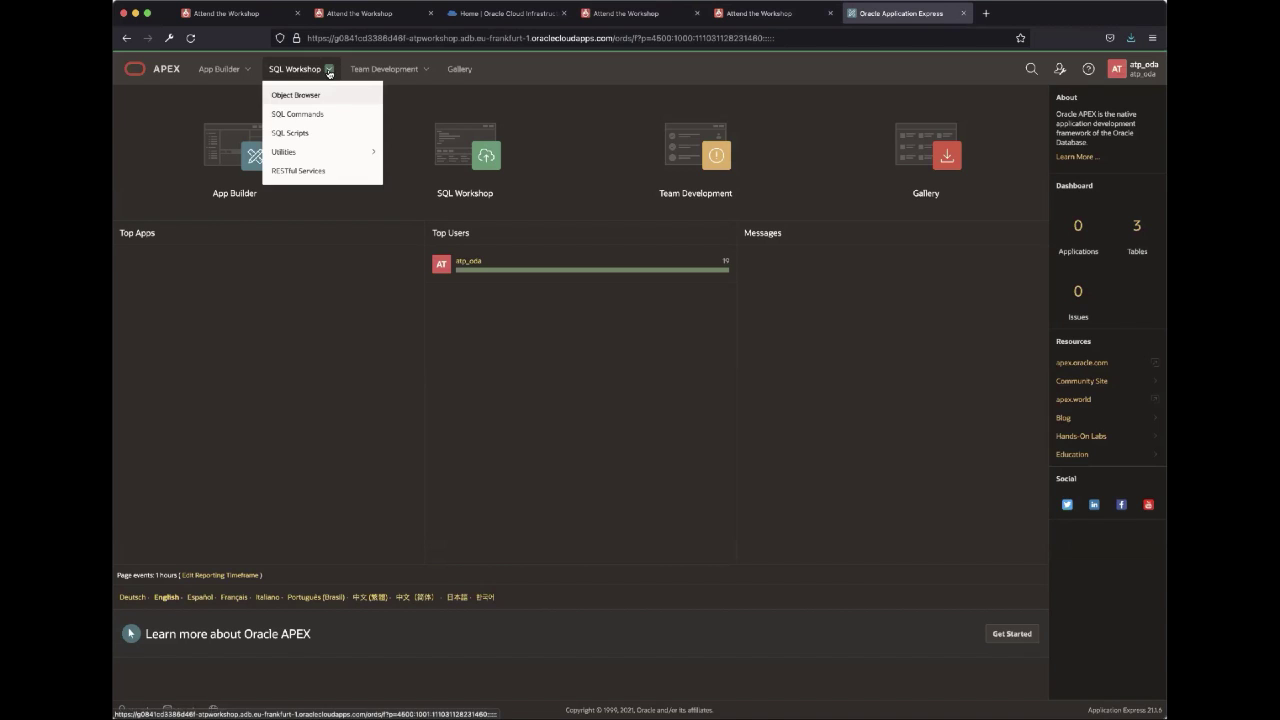
left_click(325, 176)
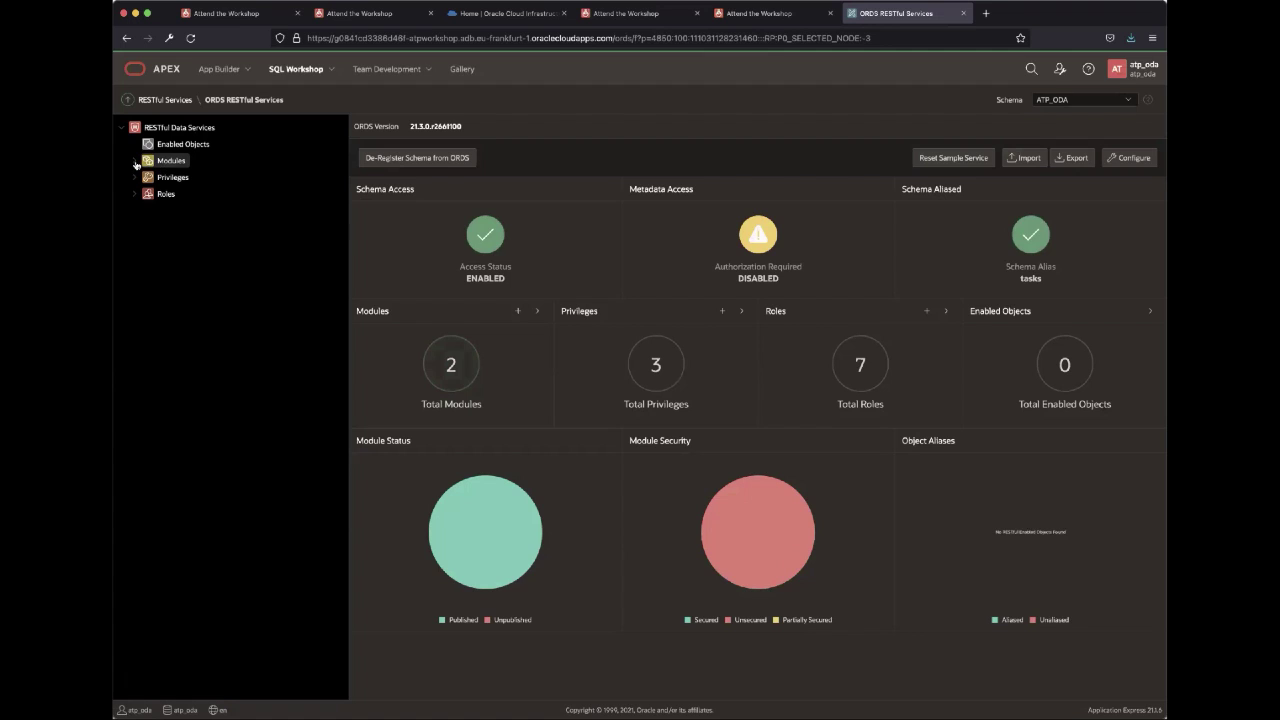
left_click(136, 165)
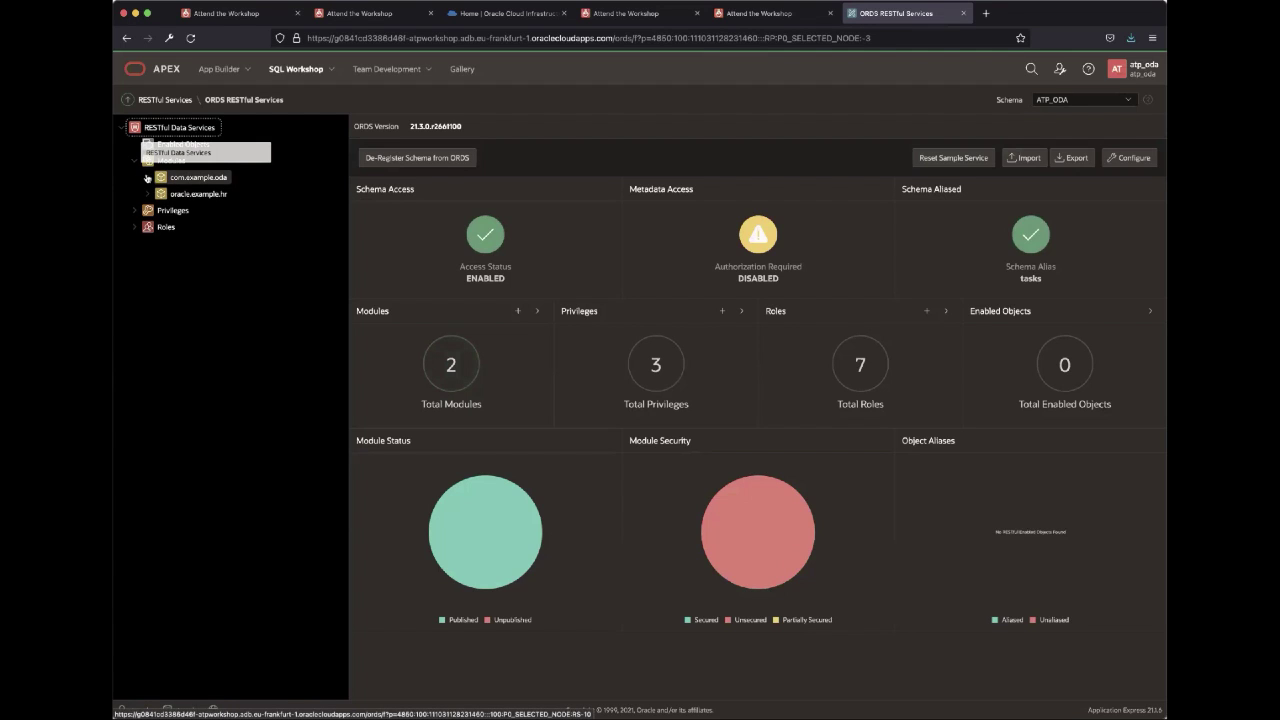
left_click(147, 177)
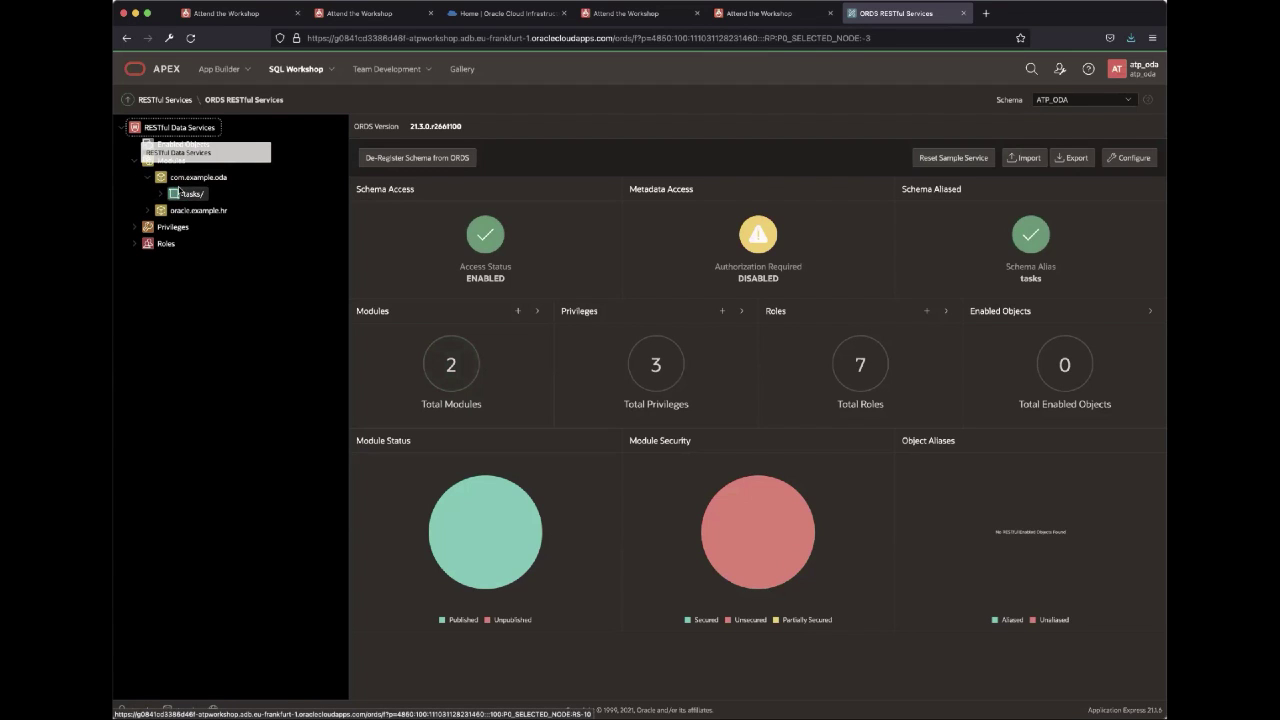
left_click(162, 197)
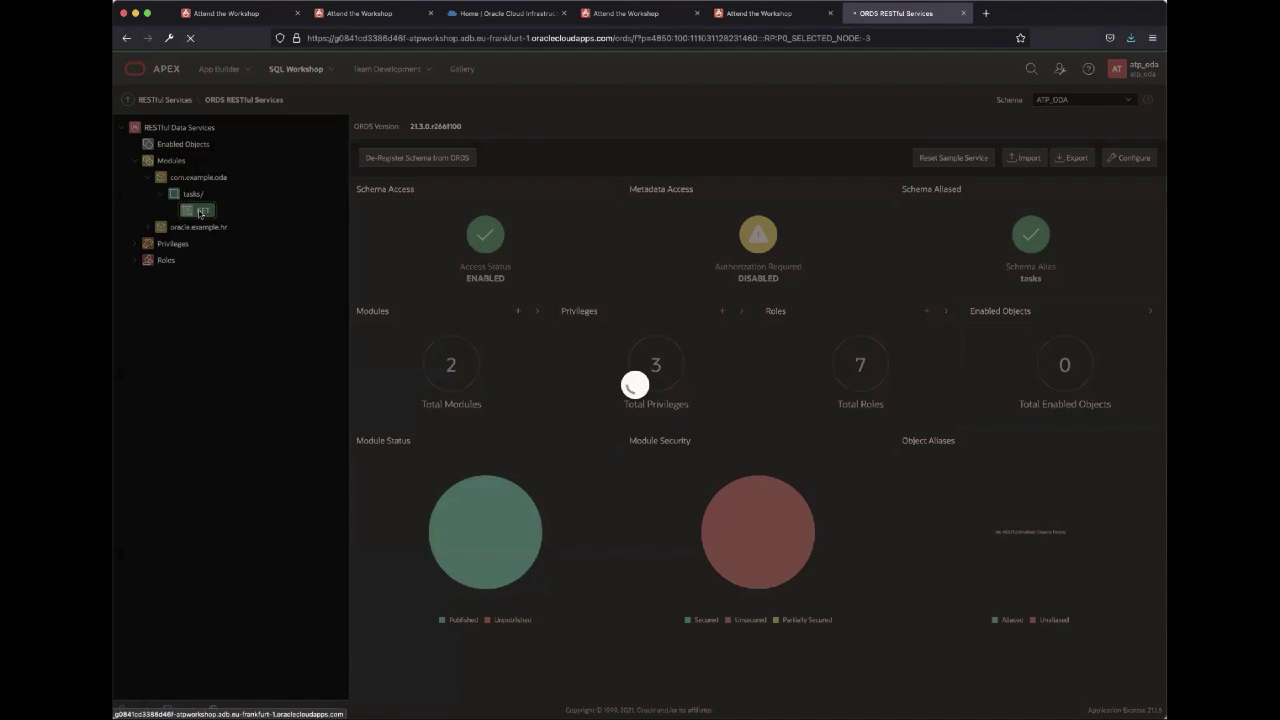
left_click(200, 212)
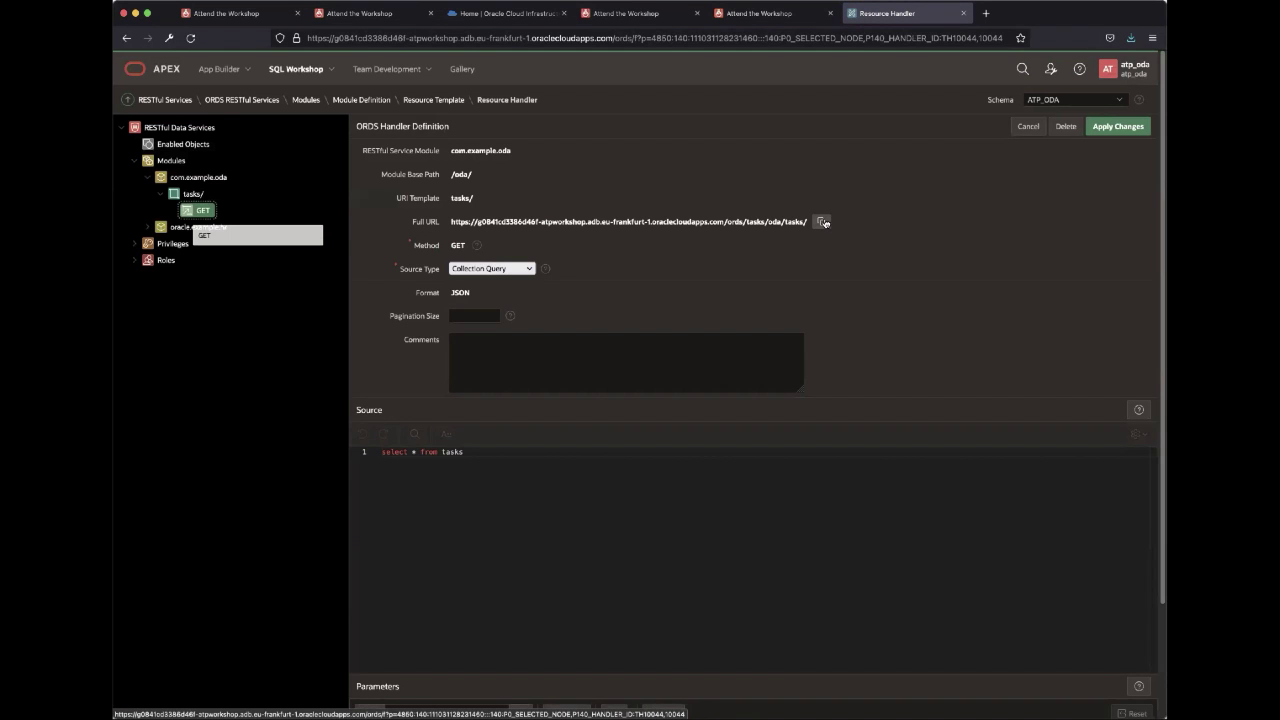
left_click(823, 223)
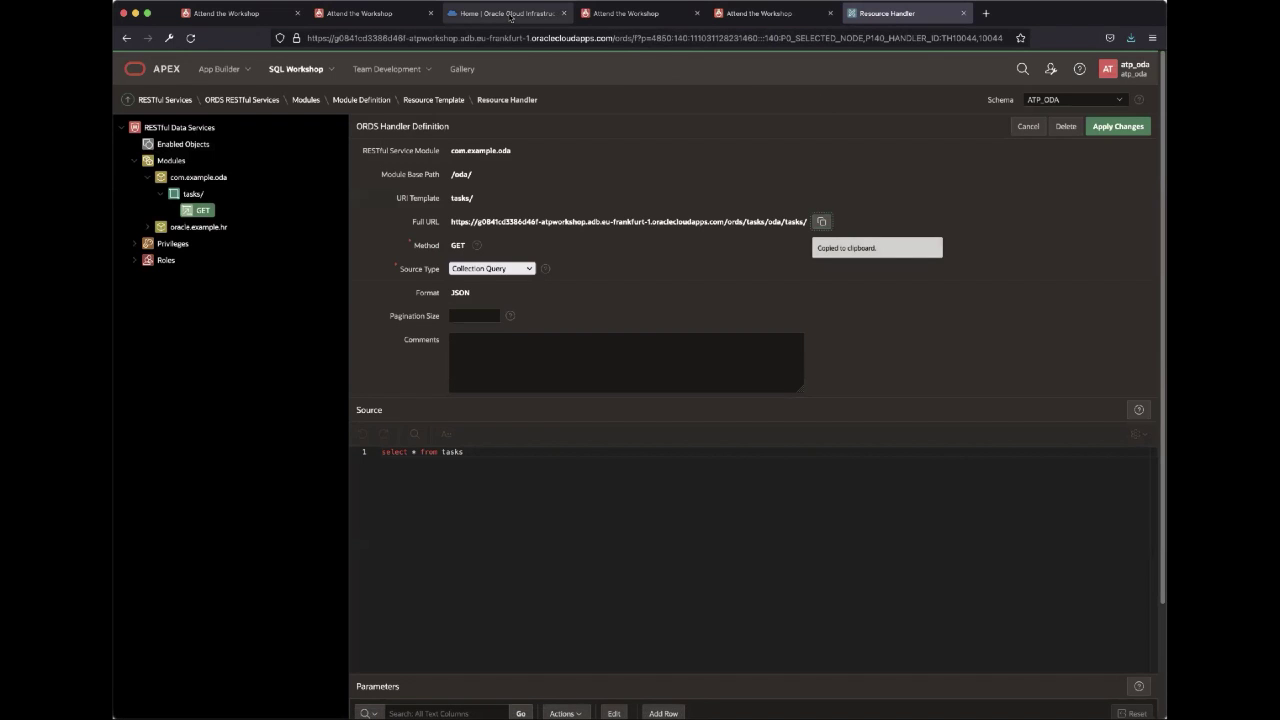
Back in Cloud Shell, replace the URL_COPIED_FROM_APEX placeholder with the copied handler URL, and save and close tasks.js.
left_click(510, 14)
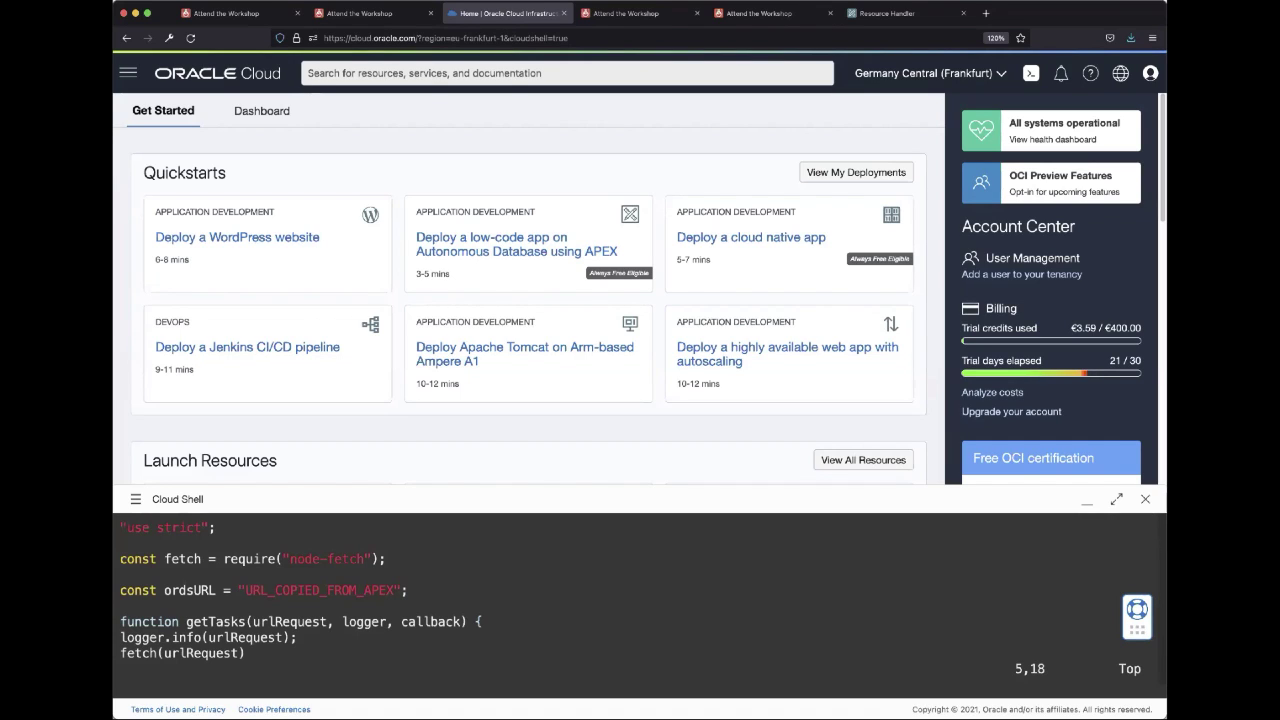
key("x")
key("x")
key("x")
key("x")
key("x")
key("x")
key("x")
key("x")
key("x")
key("x")
key("x")
key("x")
key("x")
key("x")
key("x")
key("x")
key("x")
key("x")
key("x")
key("x")
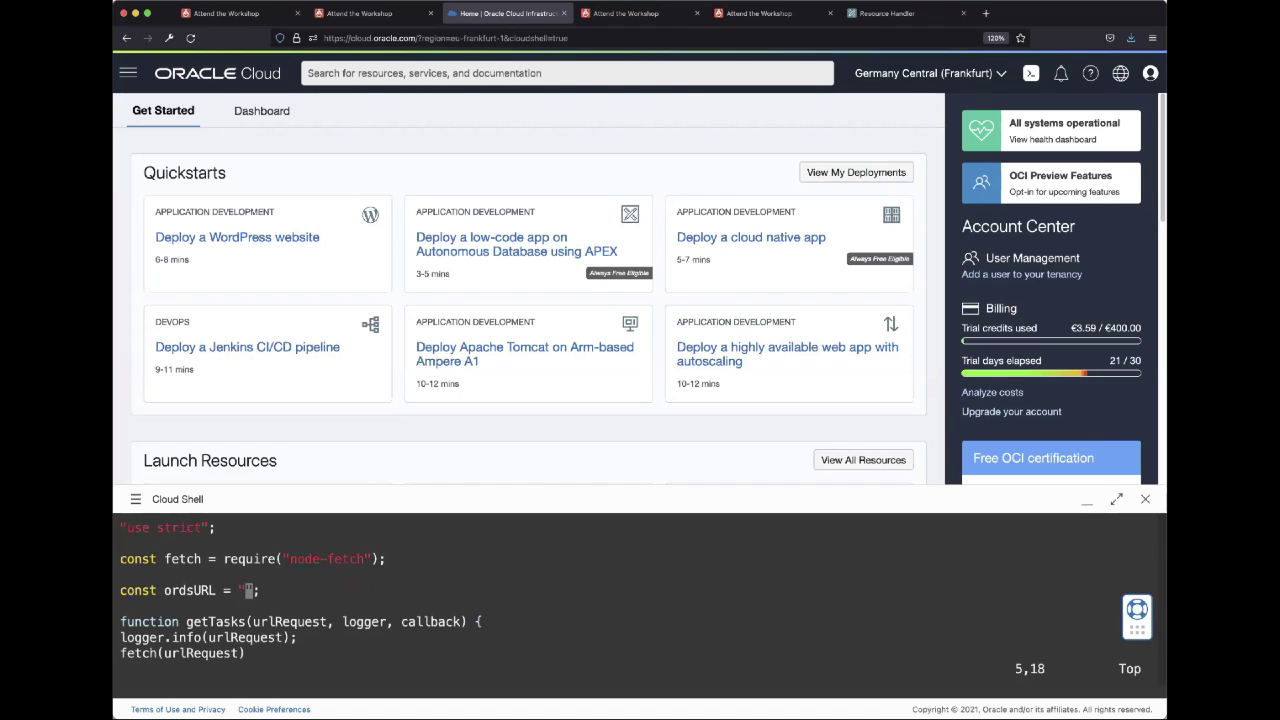
key("i")
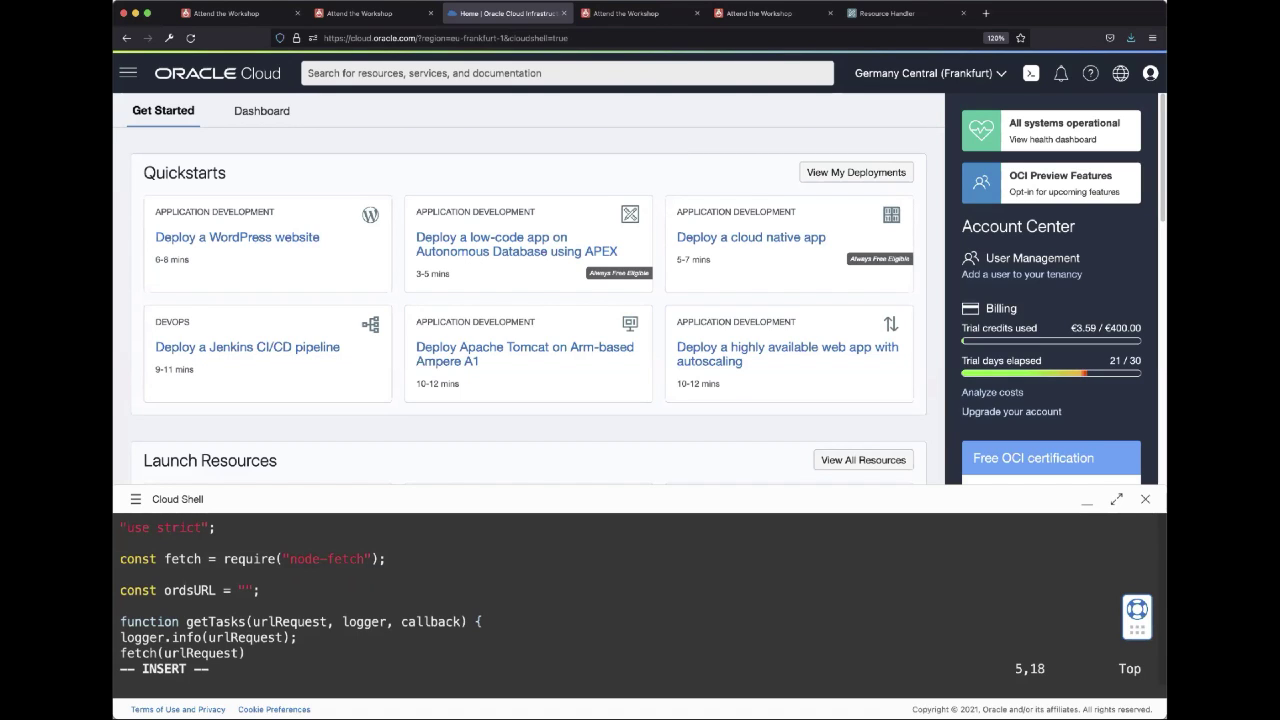
key("super+v")
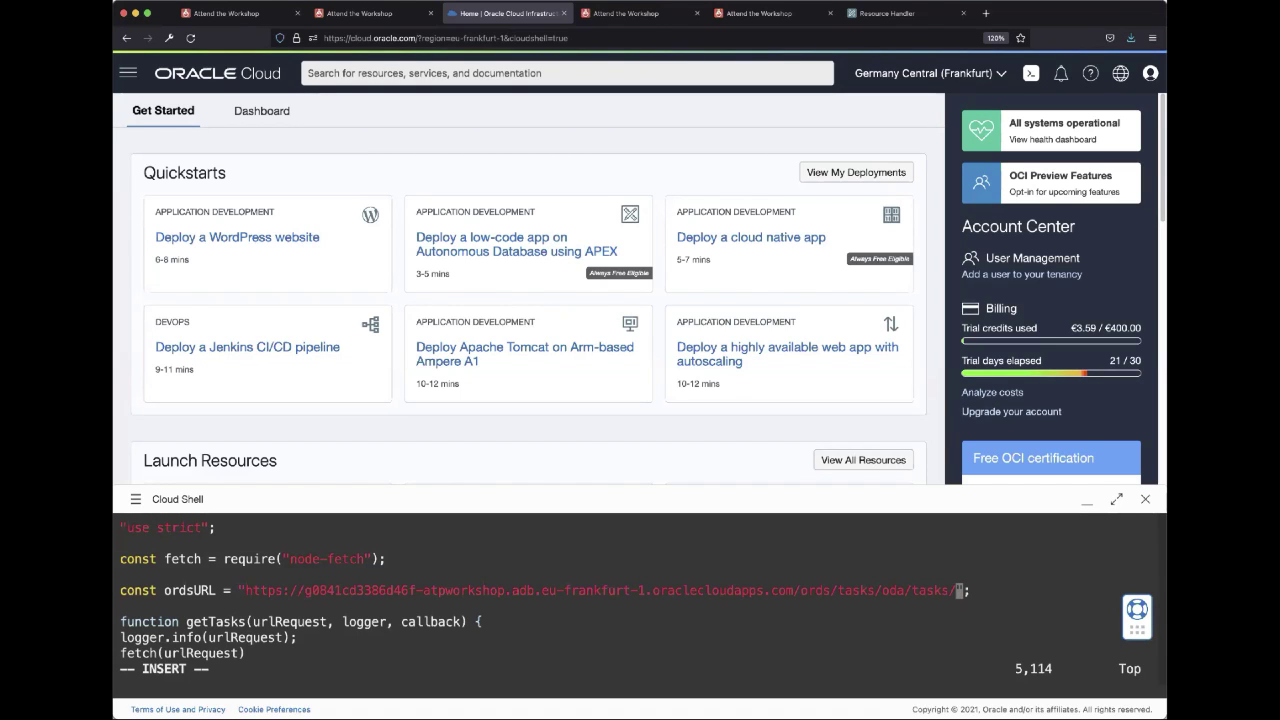
key("Escape")
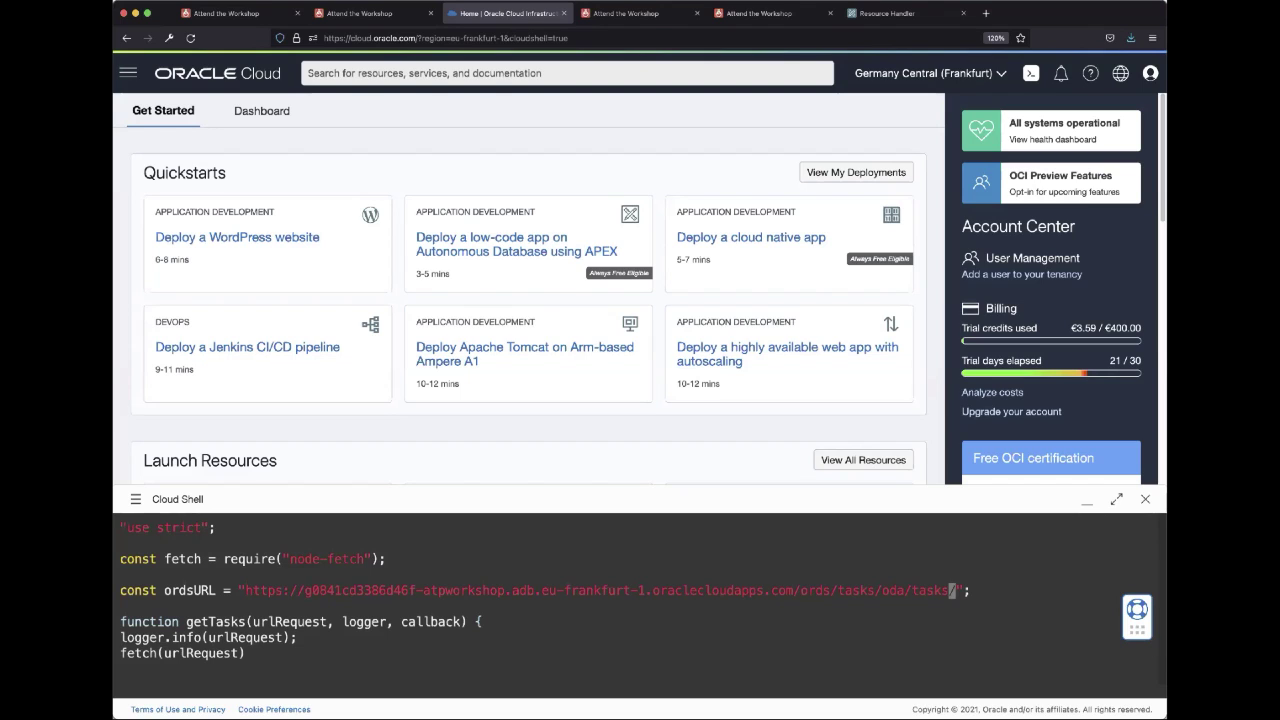
type(":")
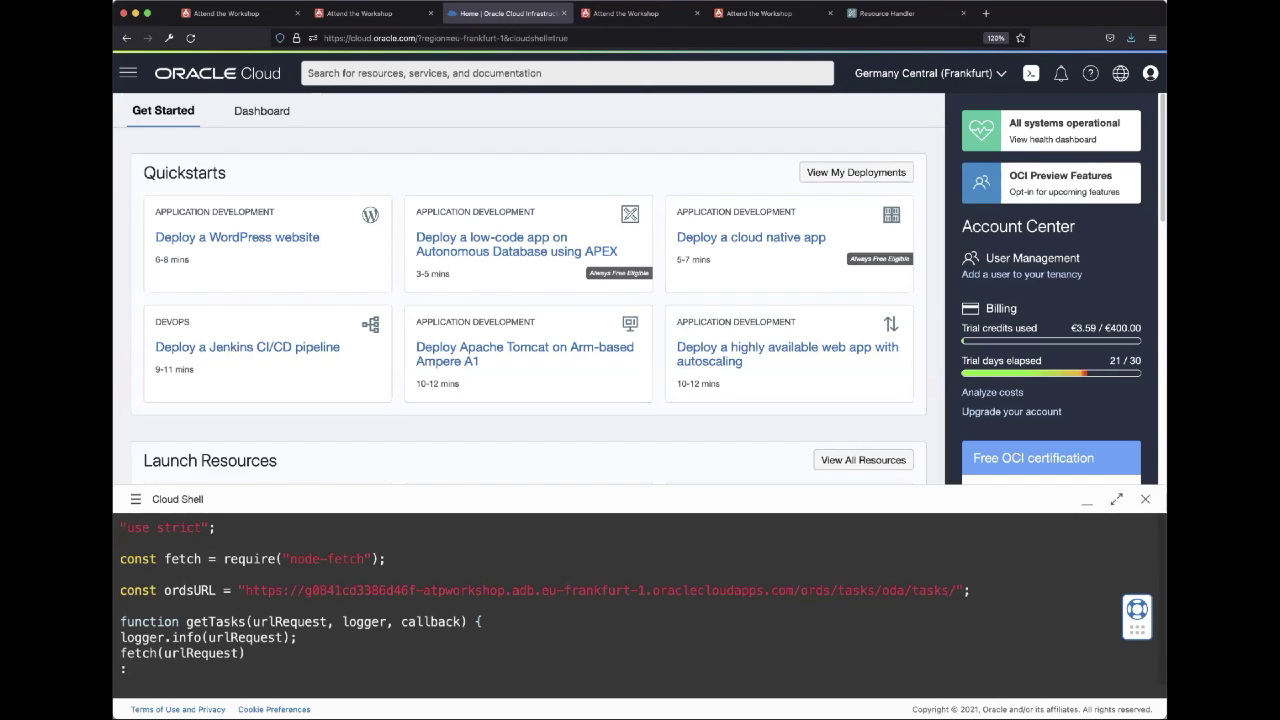
type("x")
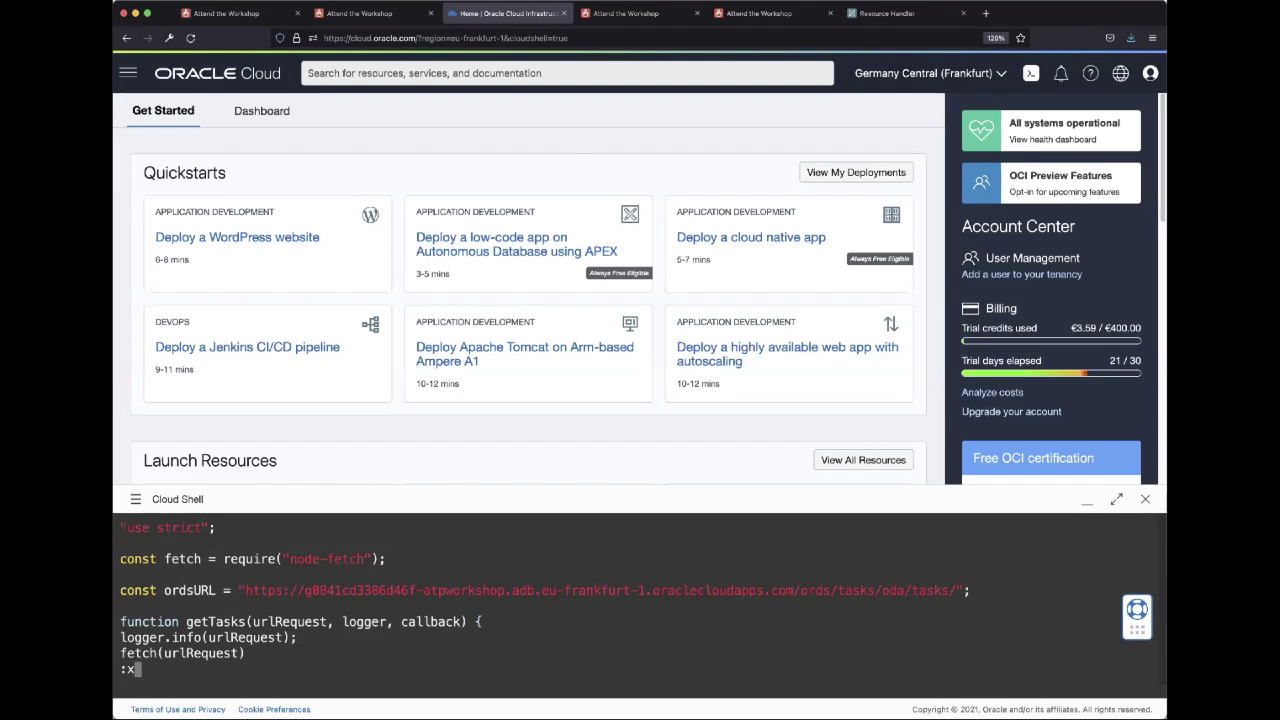
key("Return")
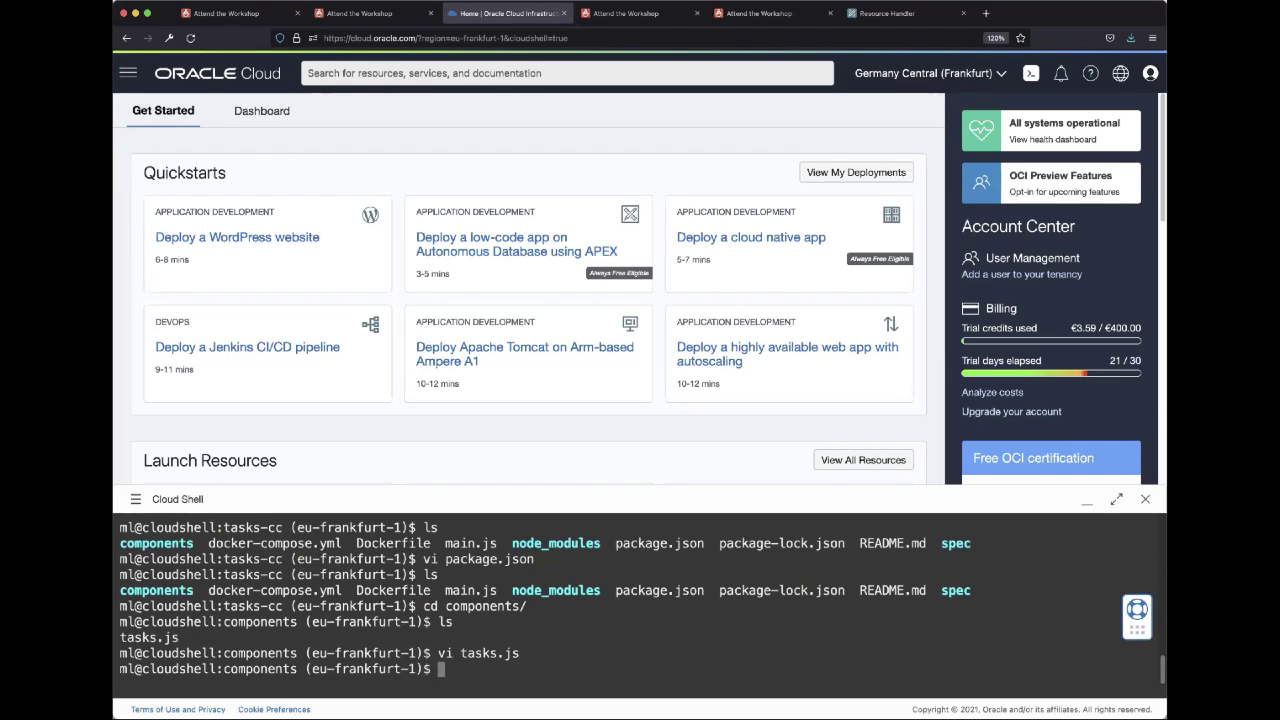
Return to the parent tasks-cc folder, listing its files, and write the command npm run pack at the prompt without running it.
type("cd ..")
key("Return")
type("ls")
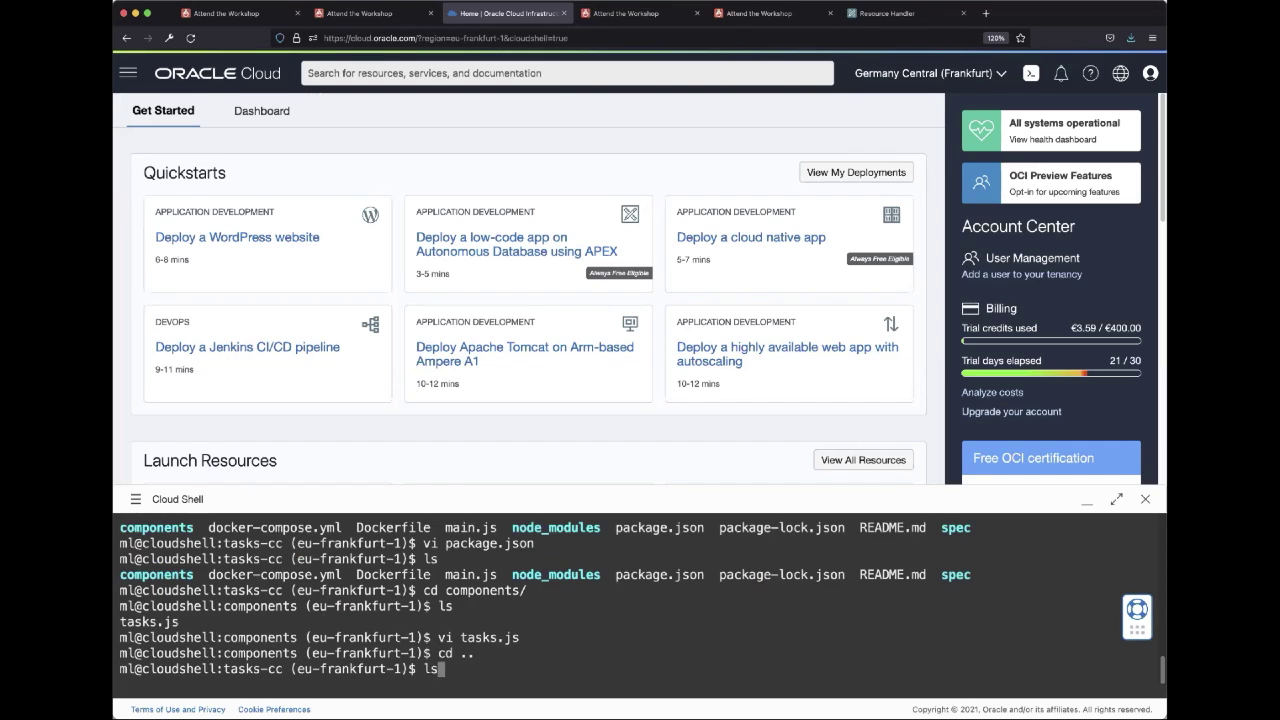
key("Return")
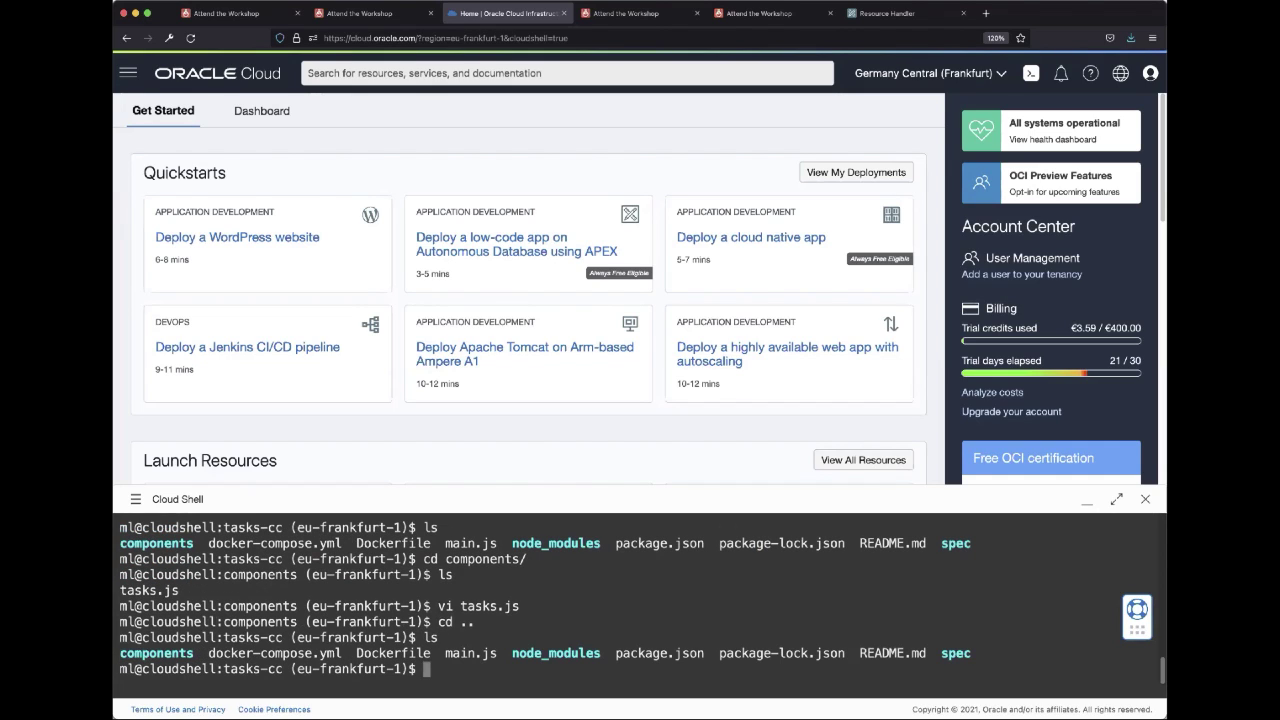
type("npm run pack")
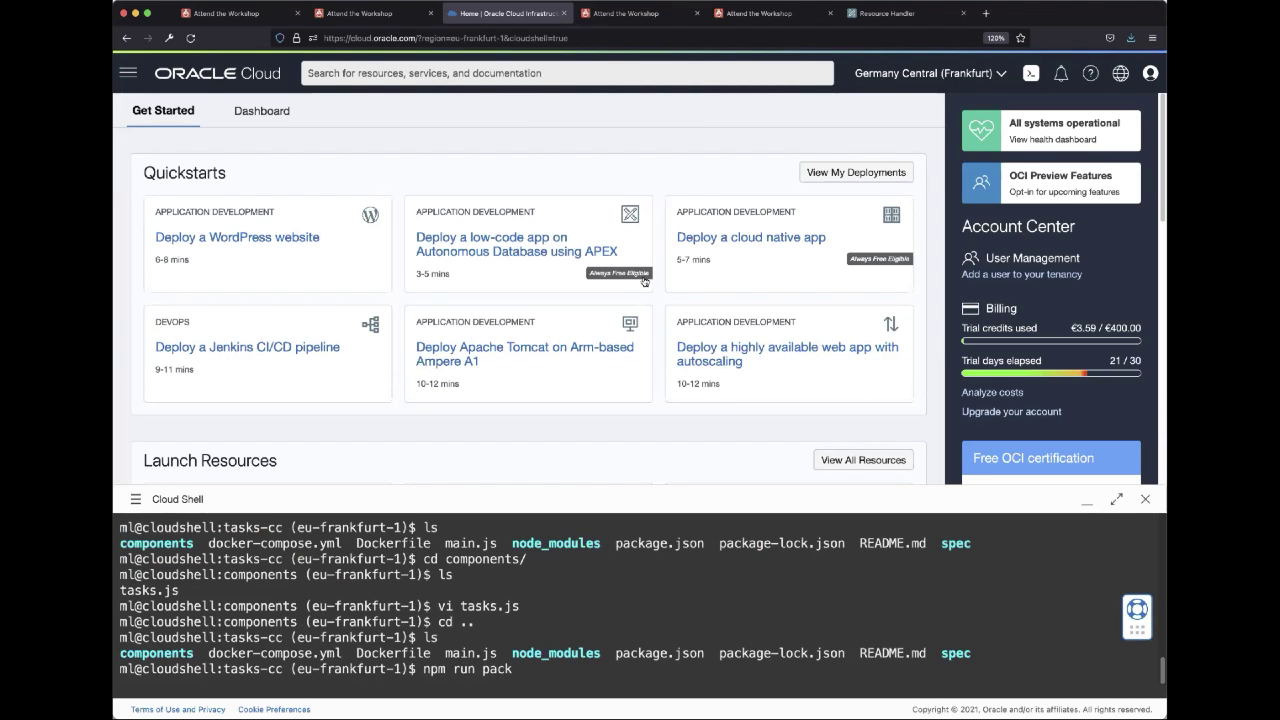
Open Task 2: Deploy the custom component in the LiveLabs guide and read its command for packaging the component.
left_click(783, 17)
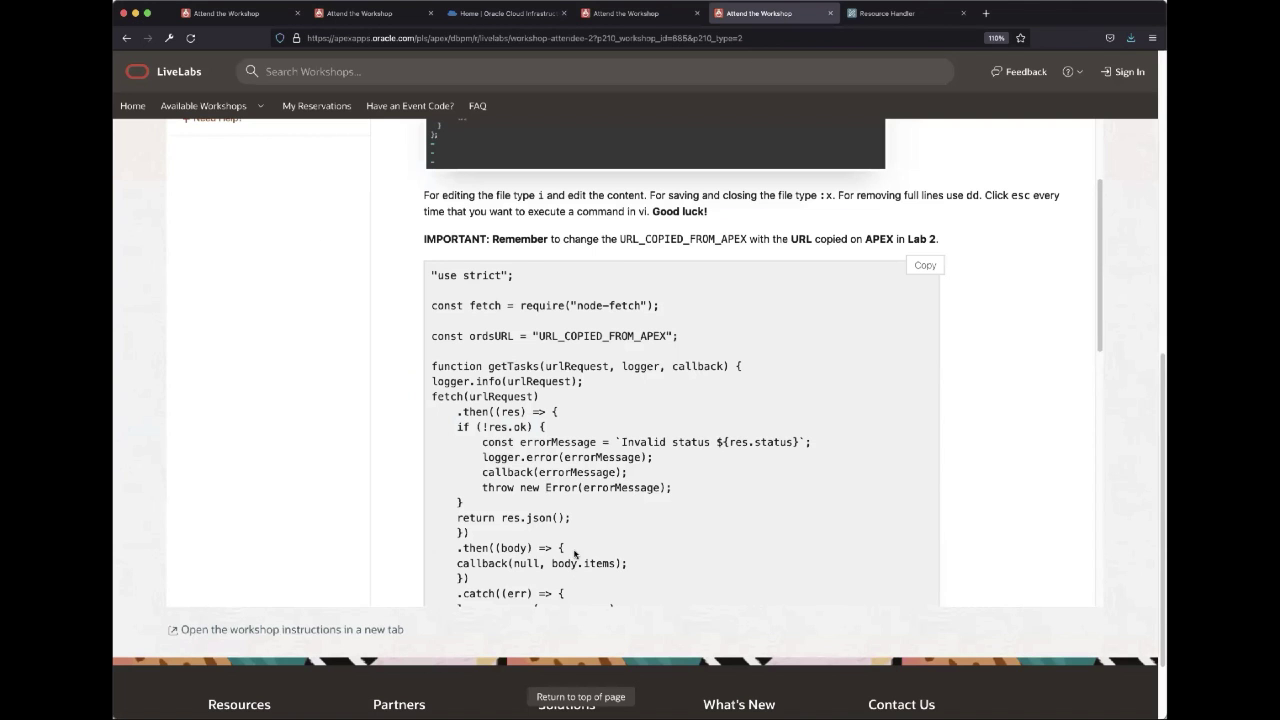
scroll(603, 518, "down", 5)
scroll(603, 518, "down", 4)
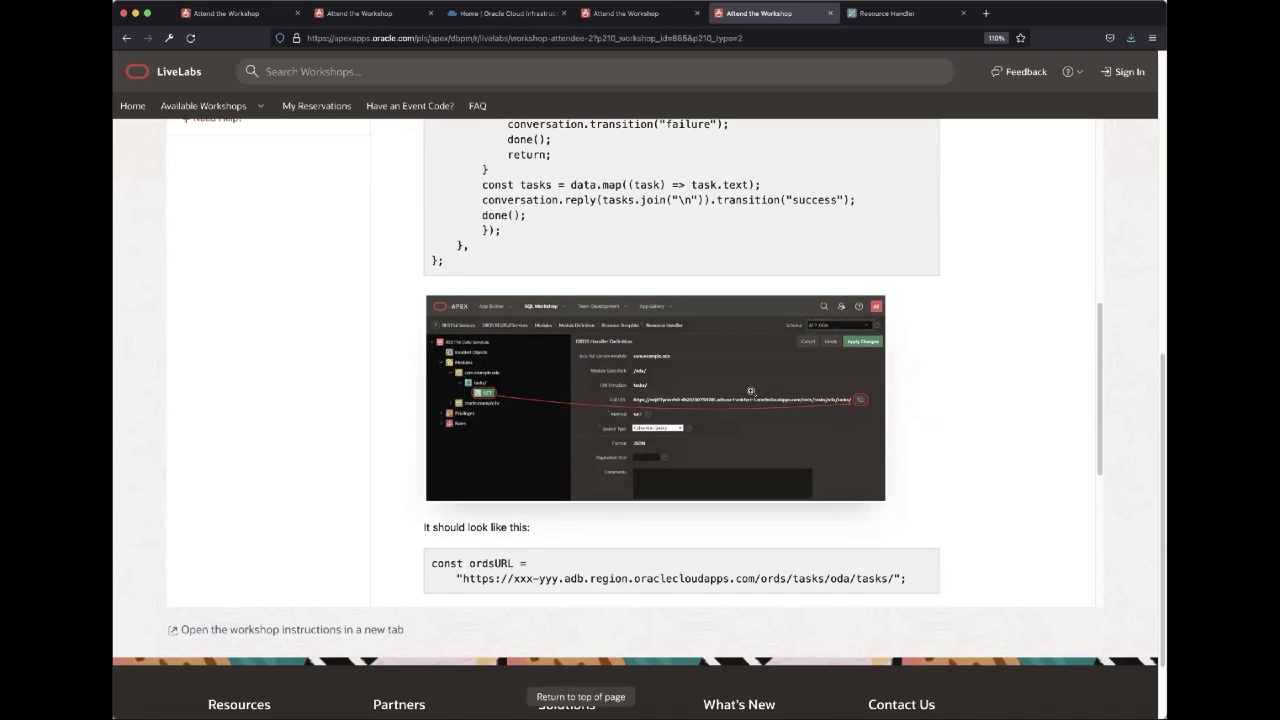
scroll(551, 436, "down", 10)
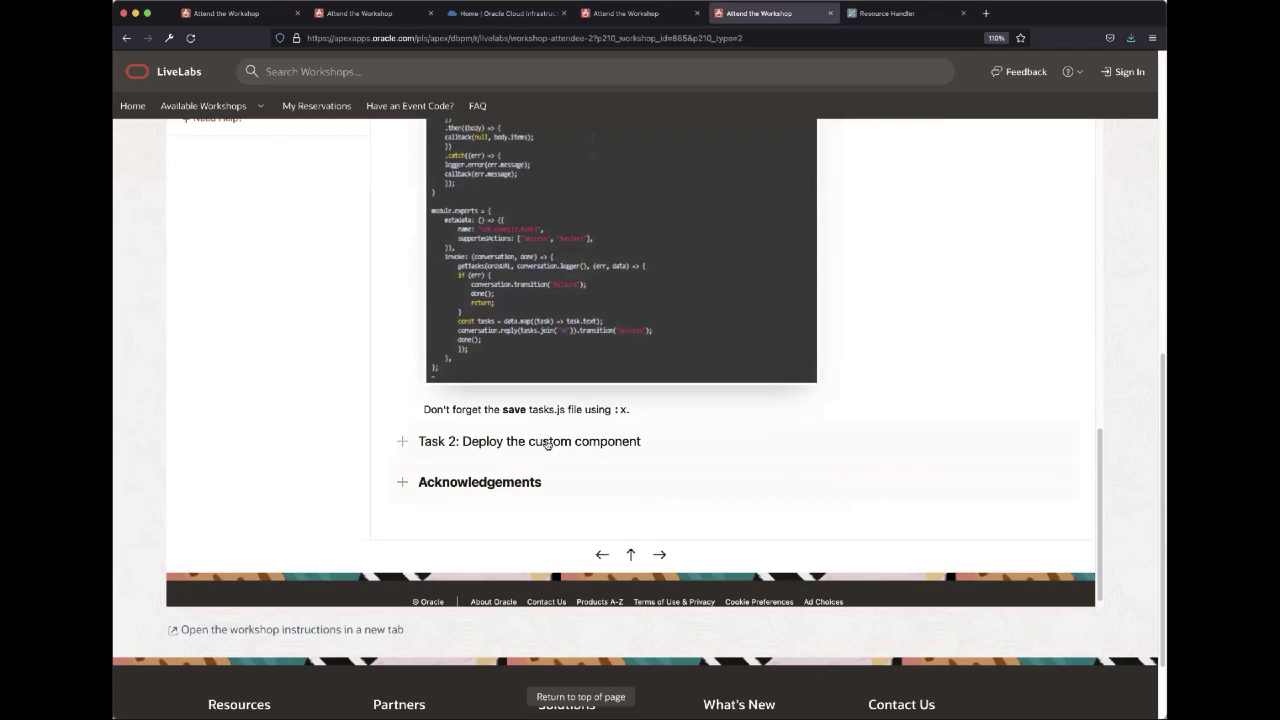
left_click(599, 444)
scroll(599, 449, "down", 2)
scroll(599, 449, "down", 4)
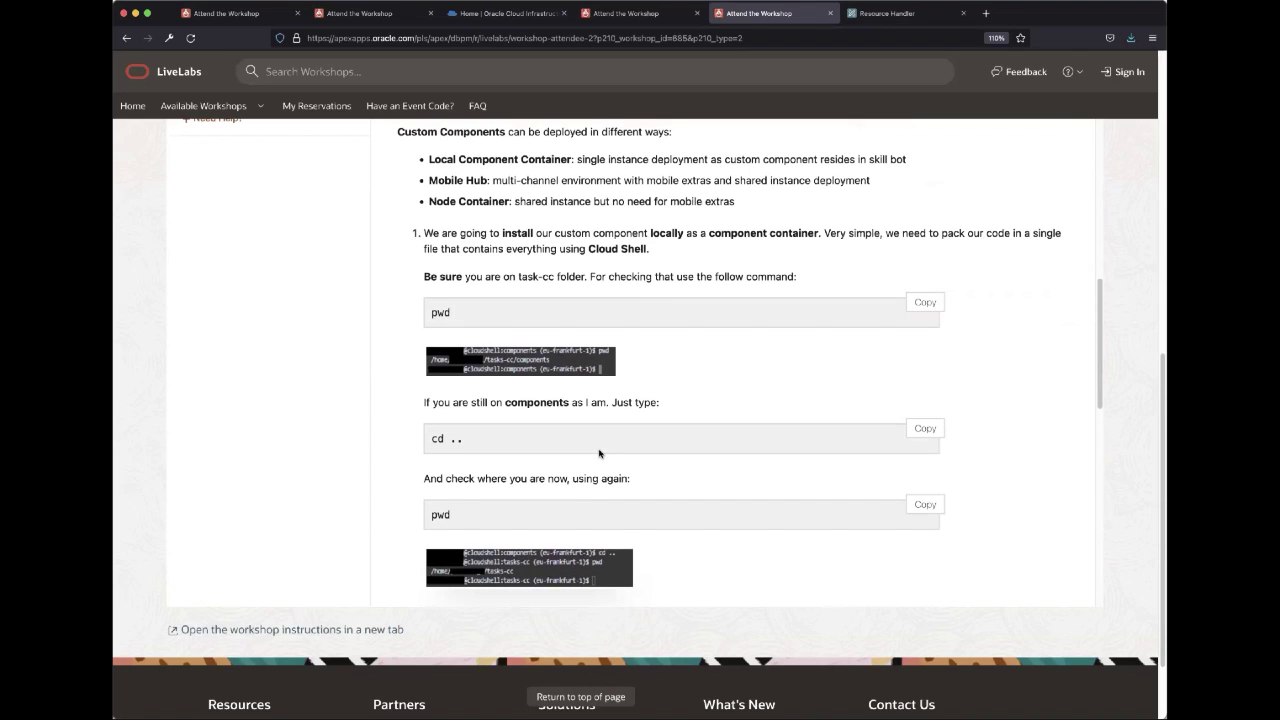
scroll(599, 453, "down", 5)
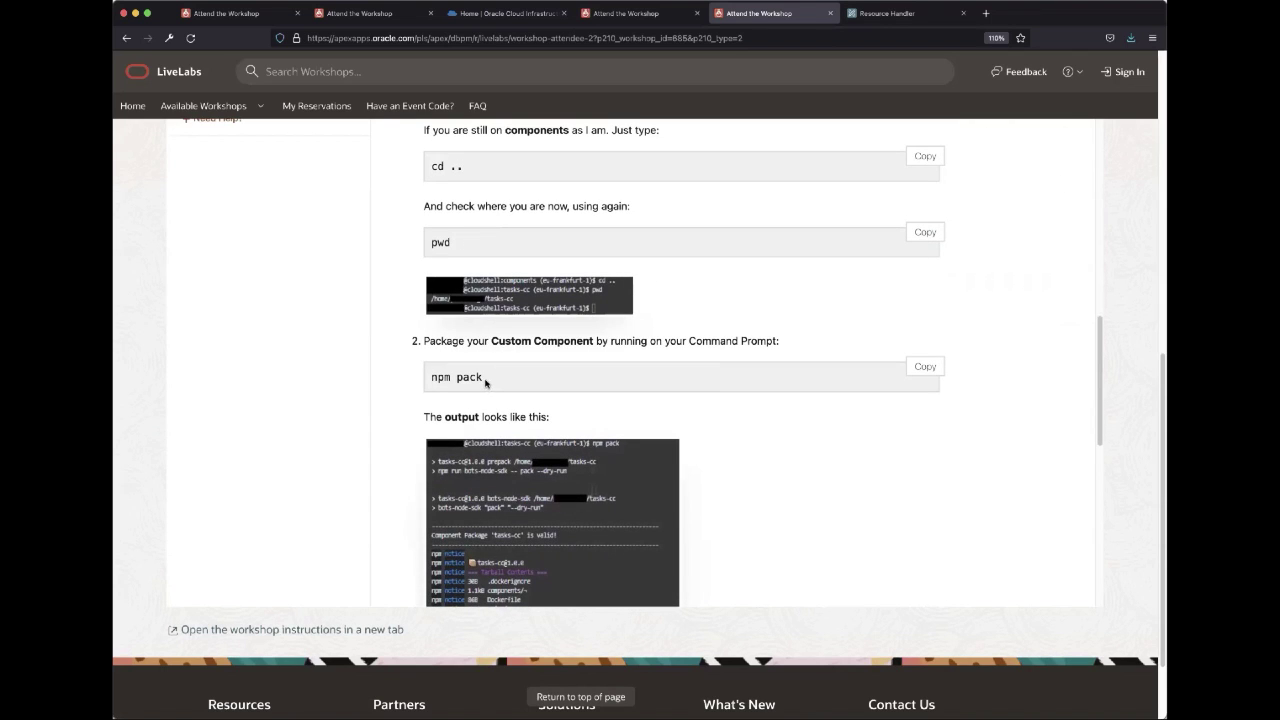
Back in Cloud Shell, correct the pending command to npm pack, run it, and highlight the package file name at the end of the output.
left_click(508, 14)
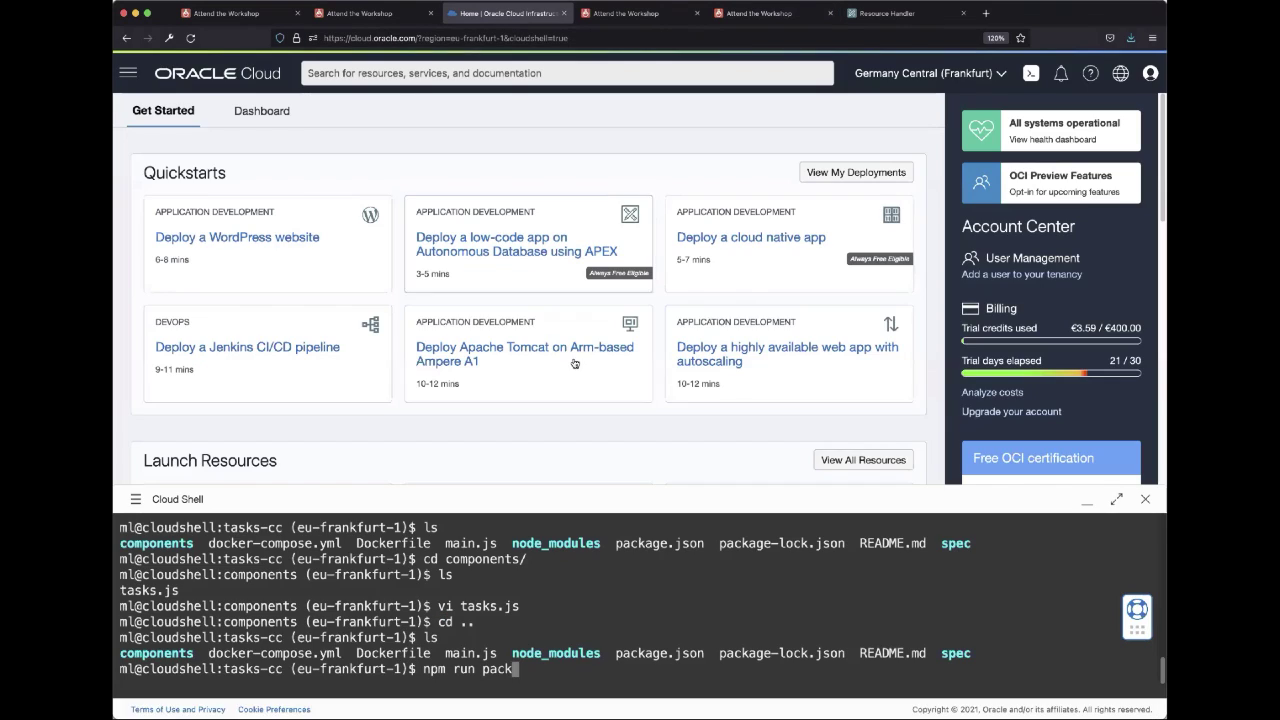
key("Left")
key("Left")
key("Left")
key("Left")
key("Left")
key("BackSpace")
key("BackSpace")
key("BackSpace")
key("BackSpace")
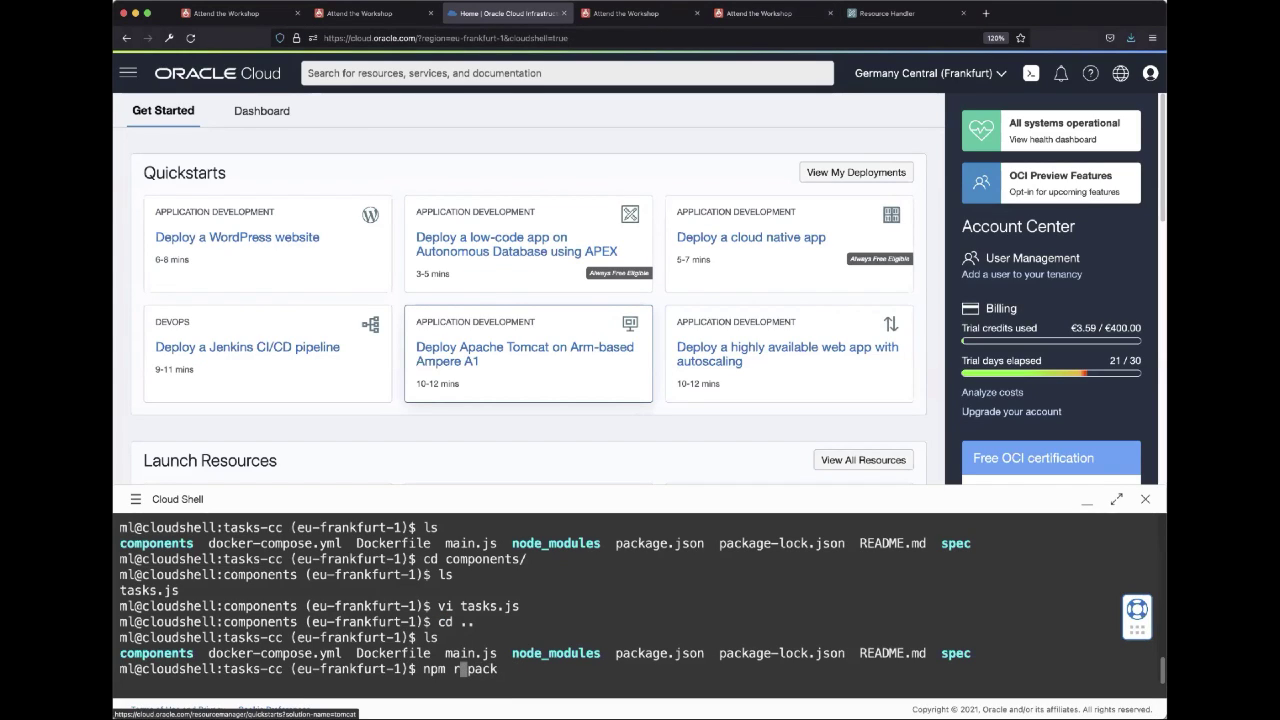
key("Right")
key("Right")
key("Right")
key("Right")
key("Right")
key("Return")
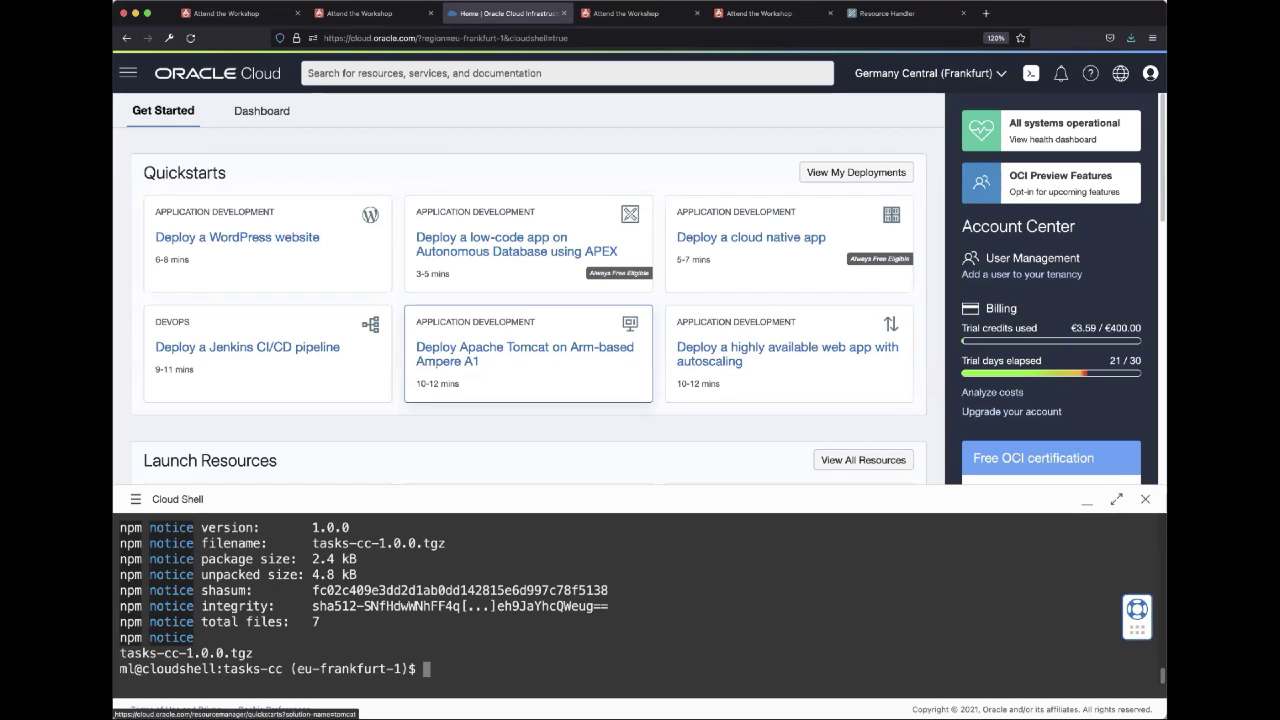
left_click_drag(121, 653, 251, 653)
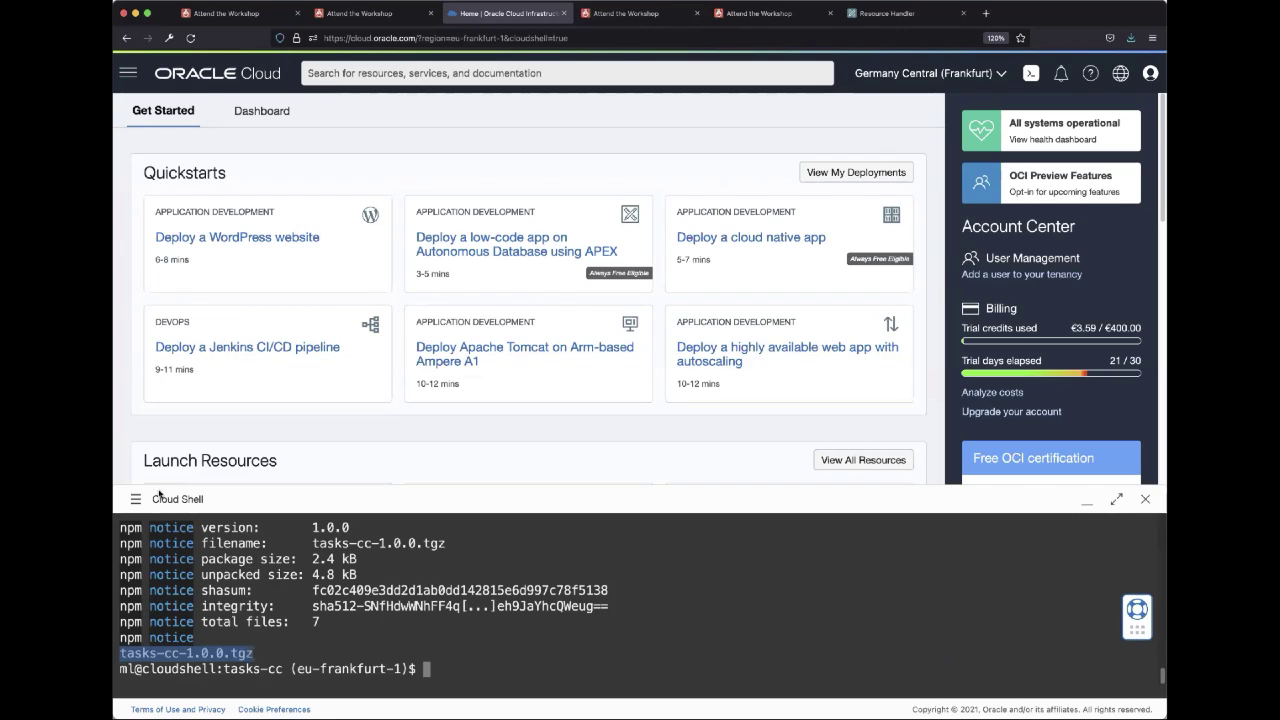
Try the Largest and Small font sizes in Cloud Shell and set the font size back to Large.
left_click(135, 499)
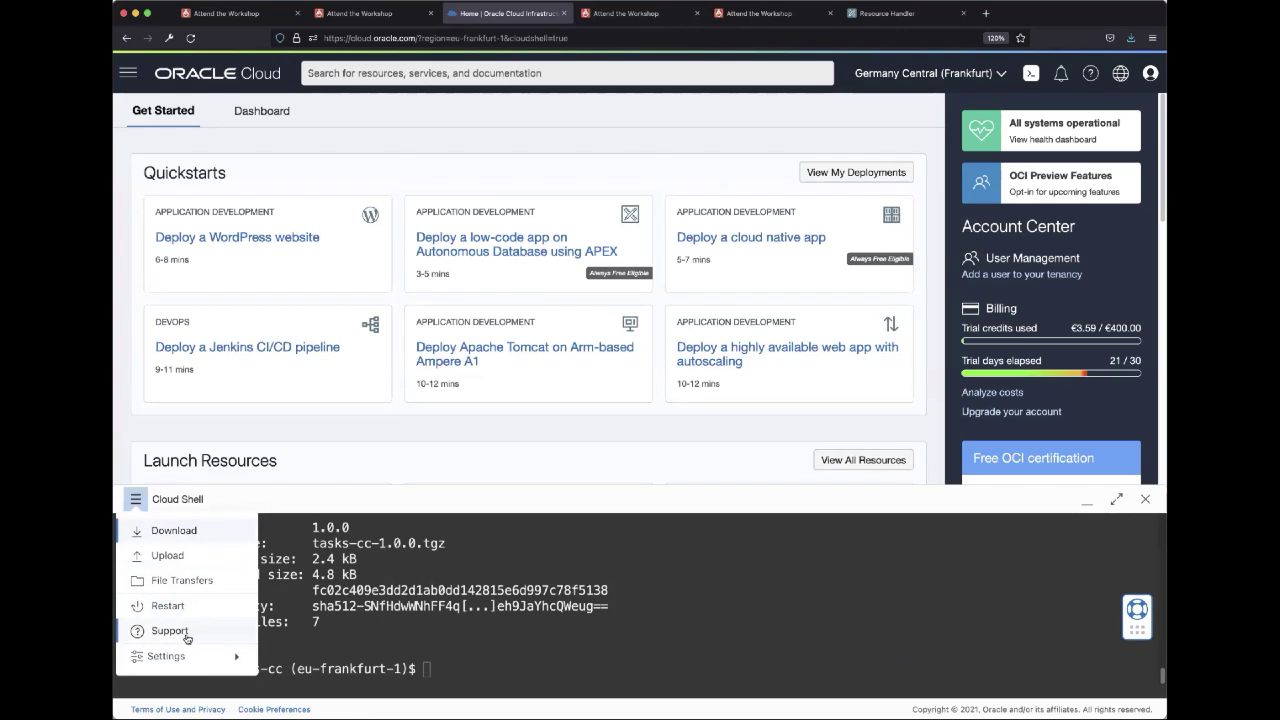
mouse_move(209, 660)
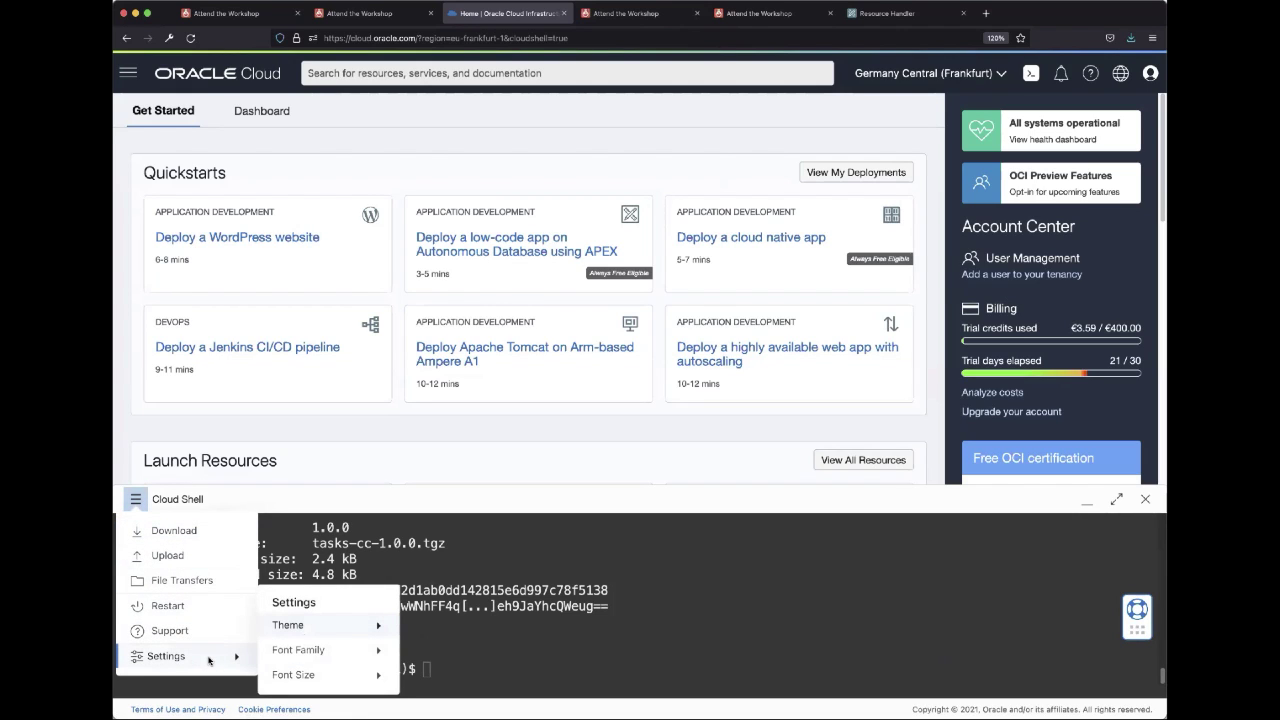
mouse_move(345, 676)
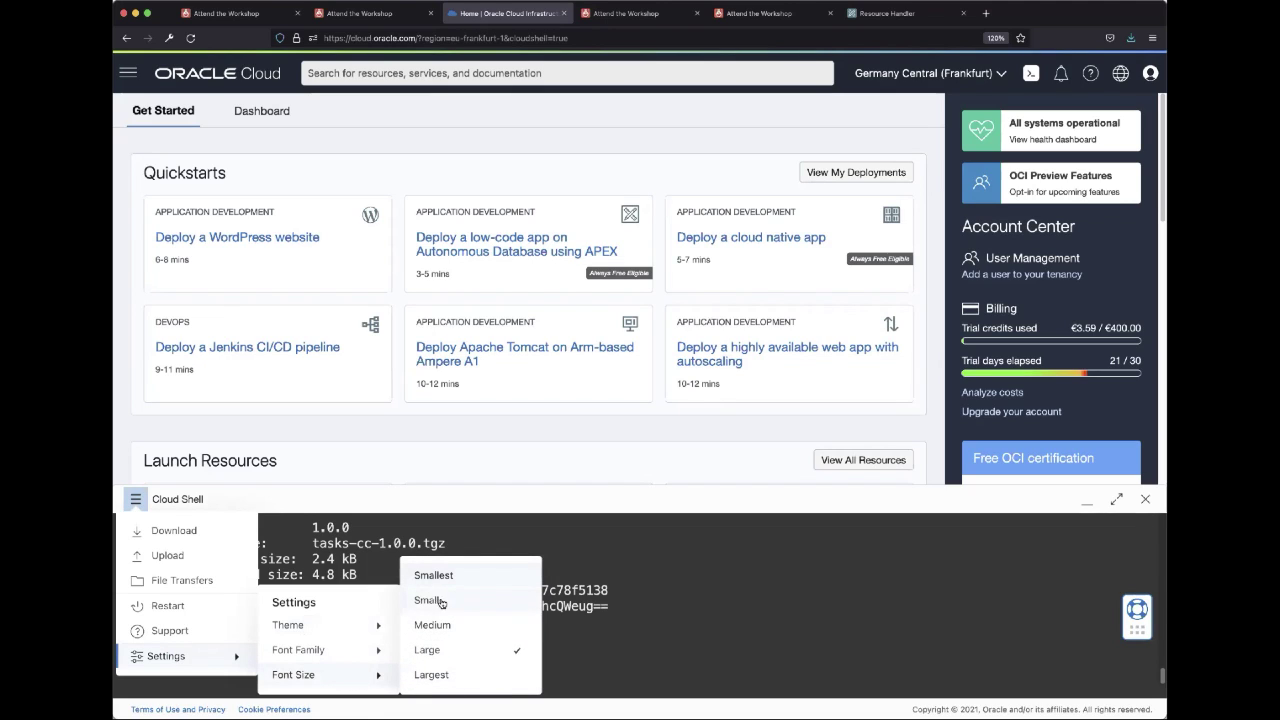
left_click(450, 677)
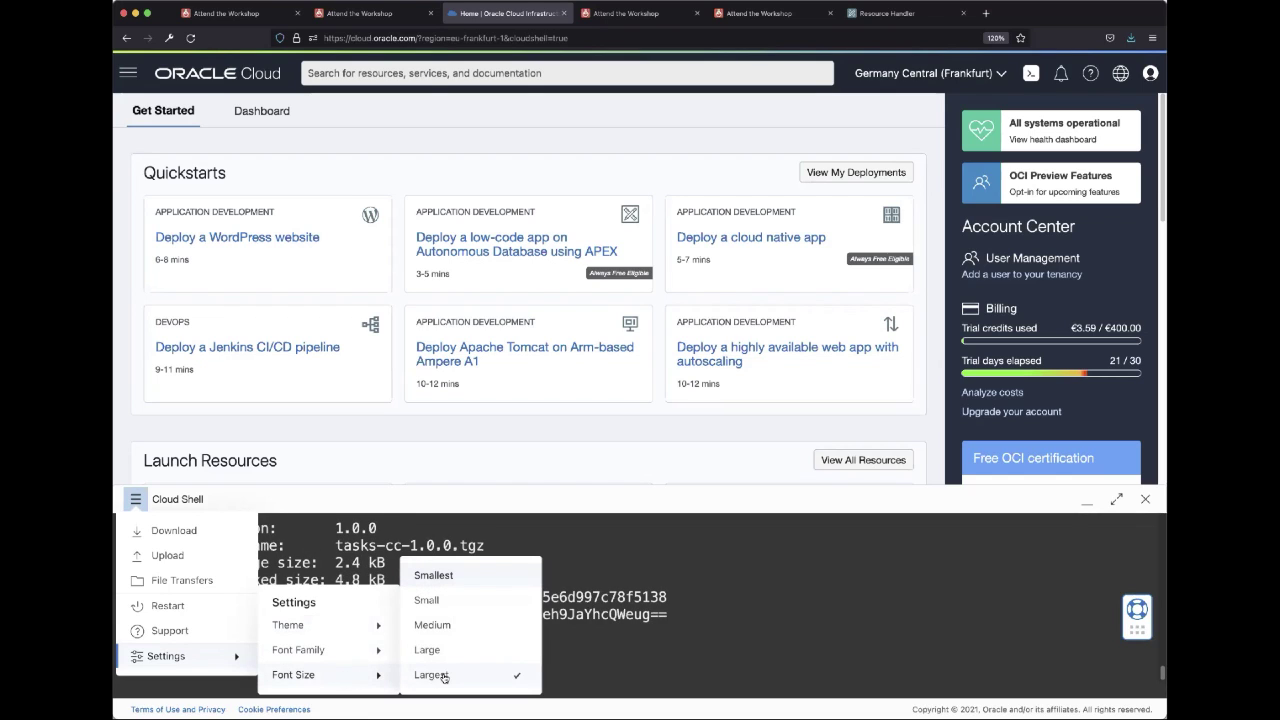
left_click(445, 578)
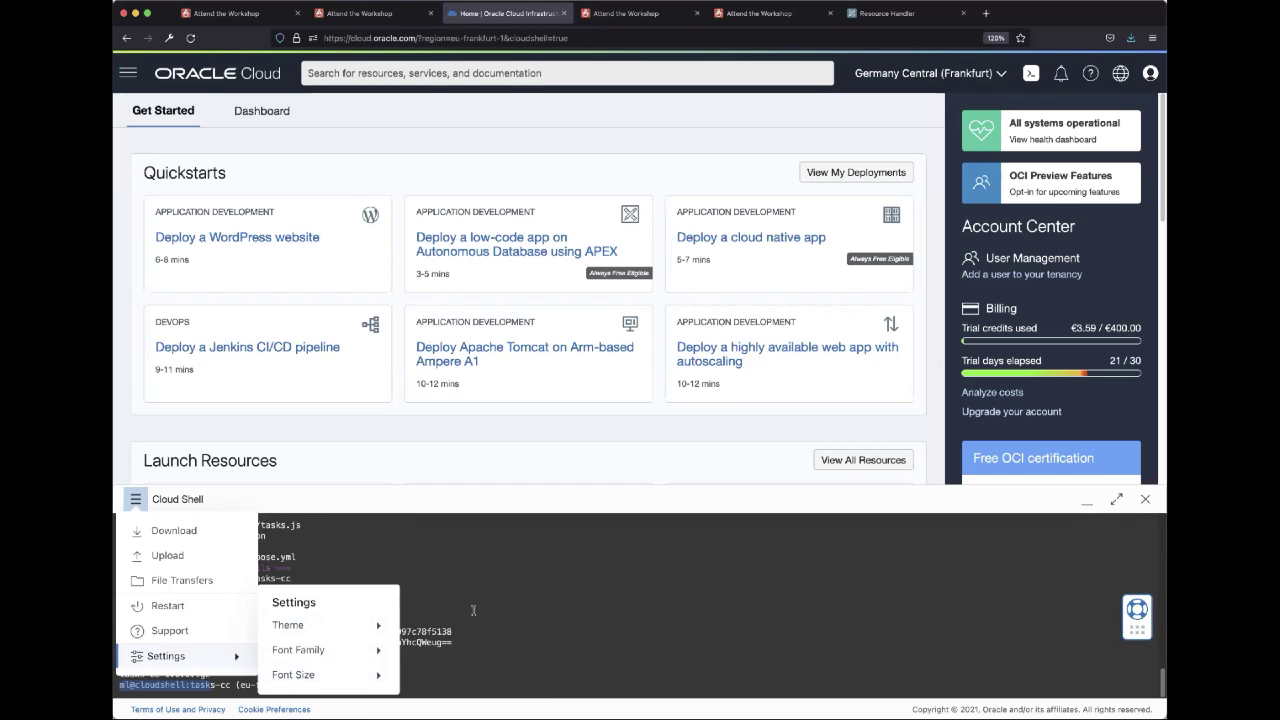
mouse_move(355, 672)
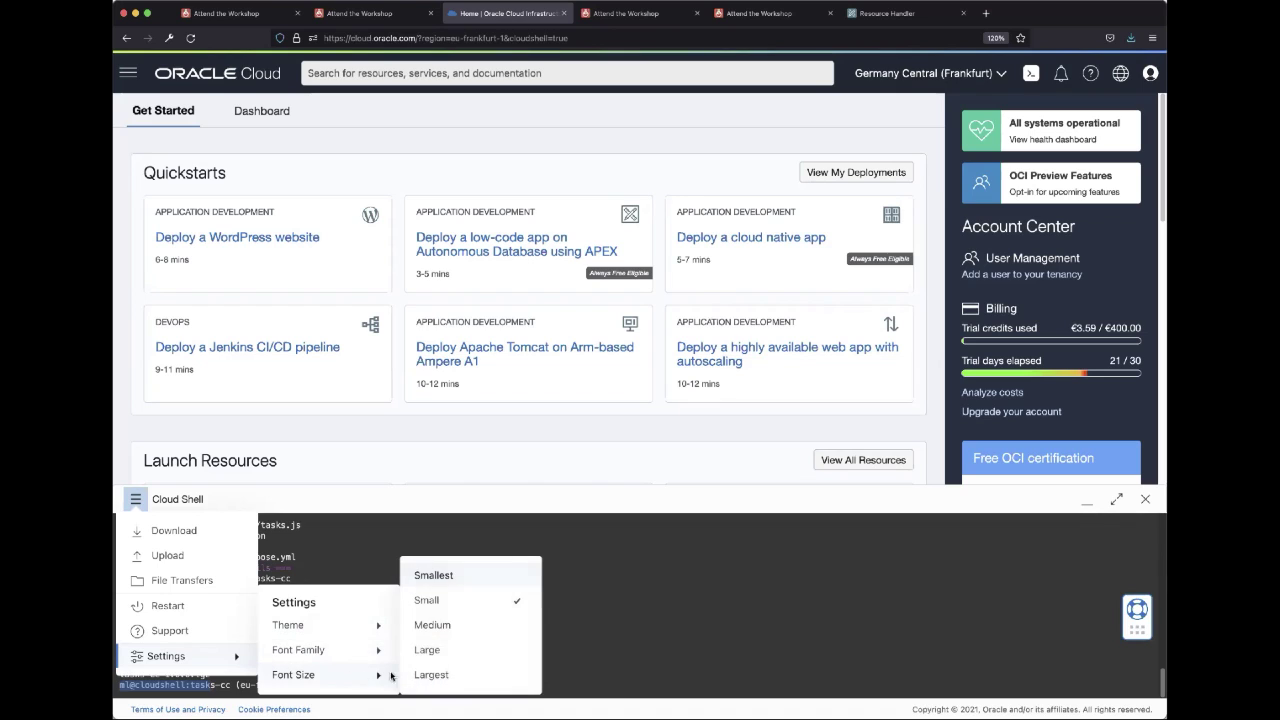
left_click(437, 650)
left_click(545, 605)
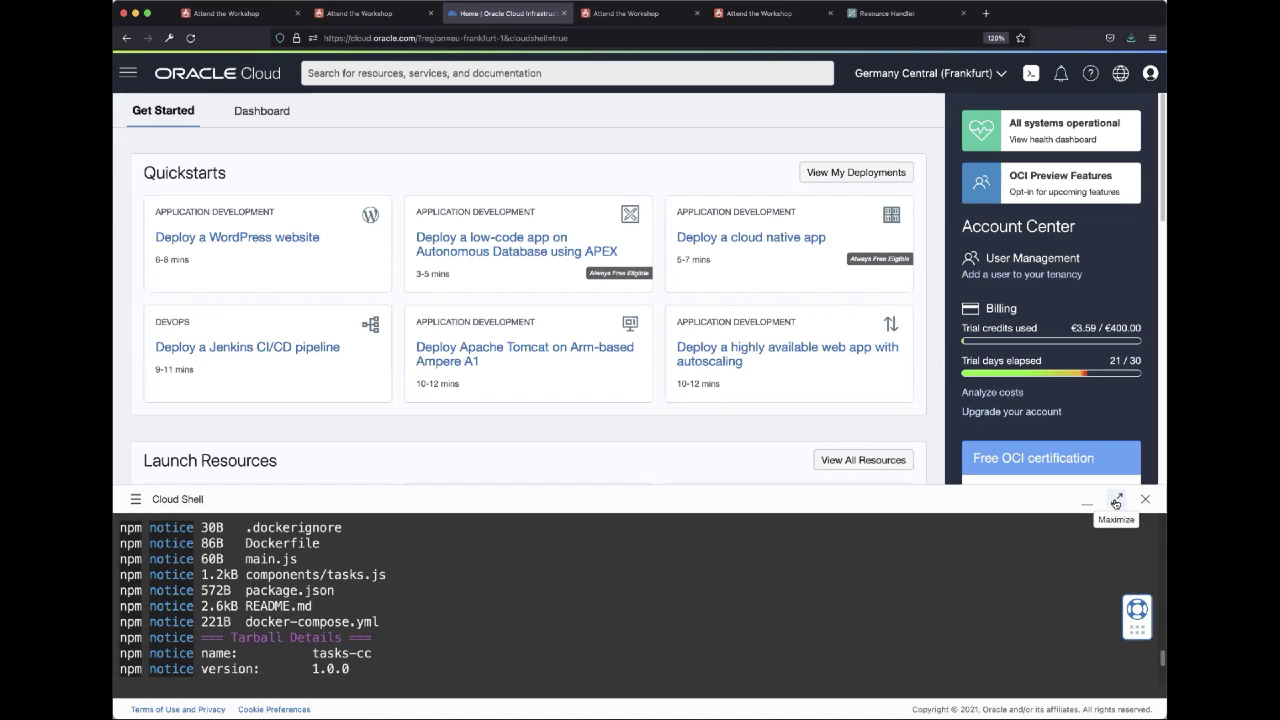
left_click(135, 499)
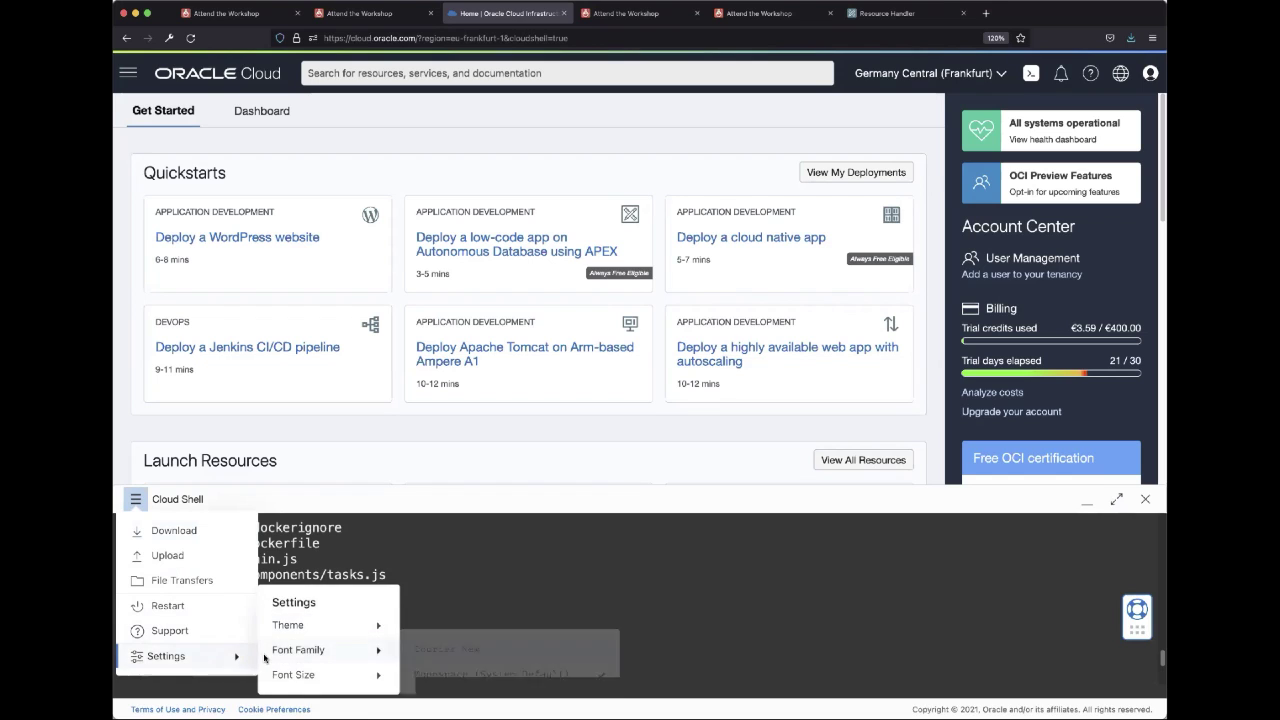
left_click(1059, 533)
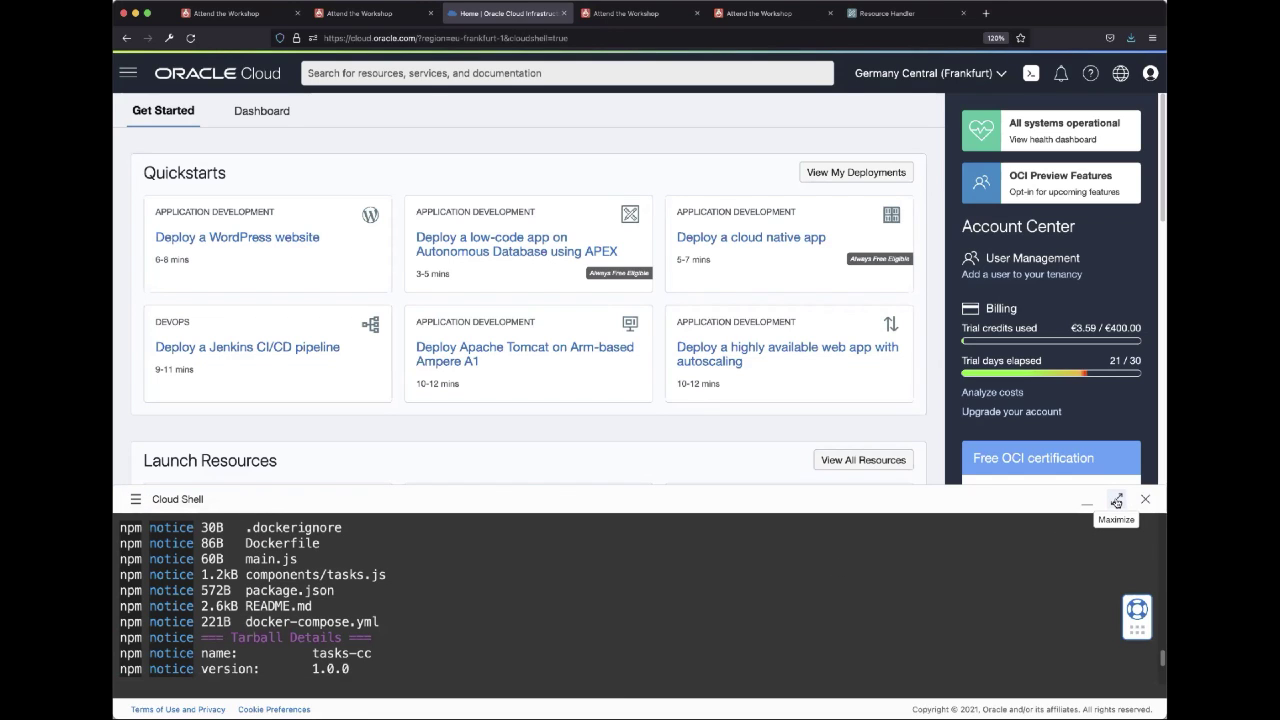
Maximize Cloud Shell to review the full npm pack output, and restore it to its docked size.
left_click(1116, 501)
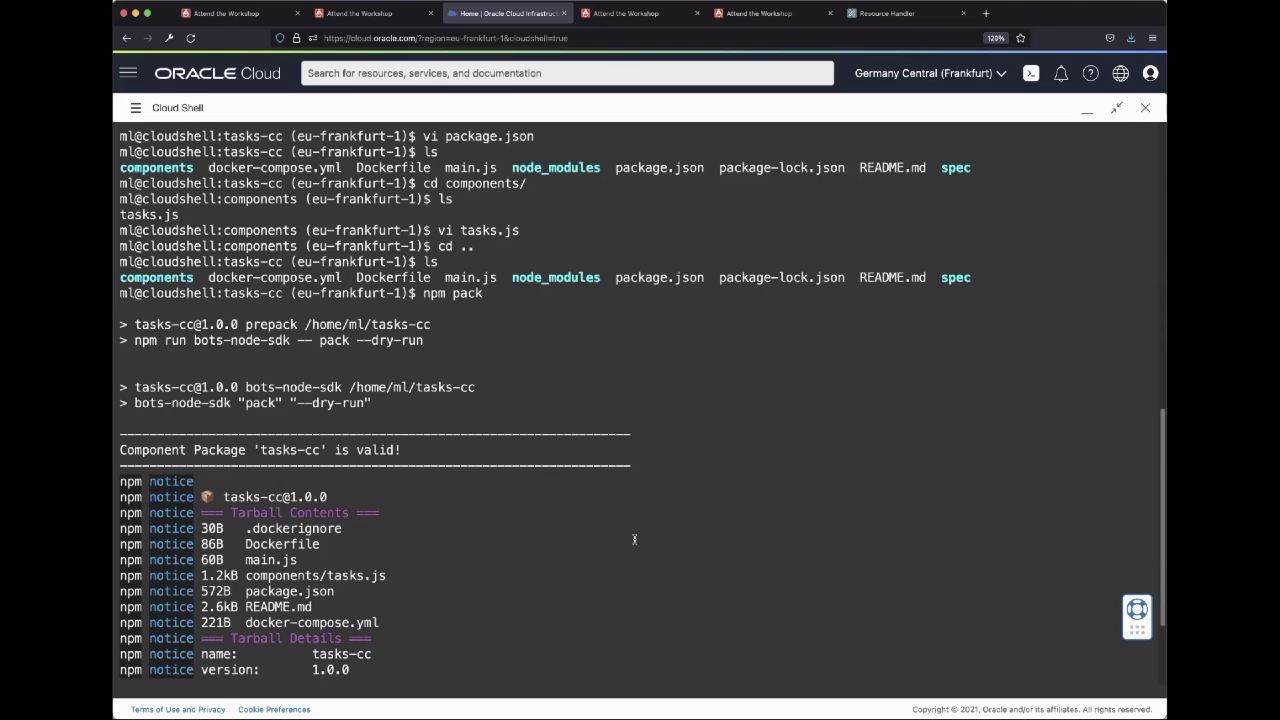
key("Return")
key("Return")
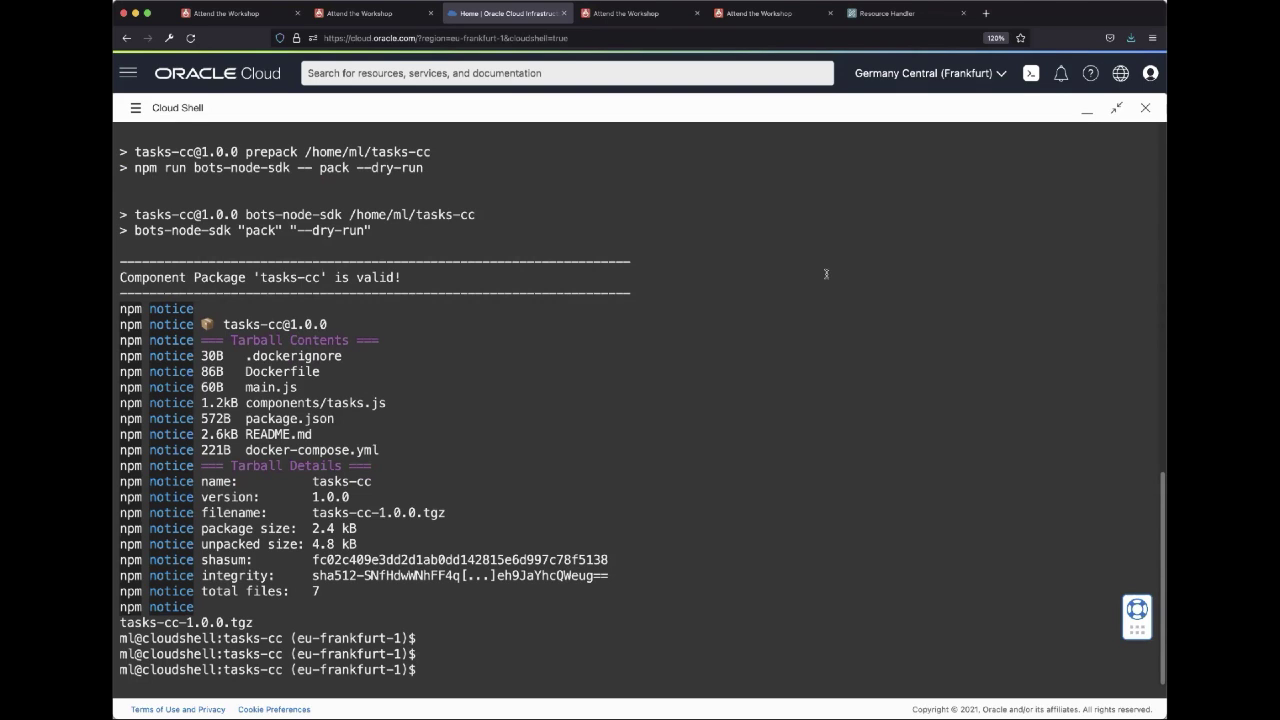
left_click(1118, 112)
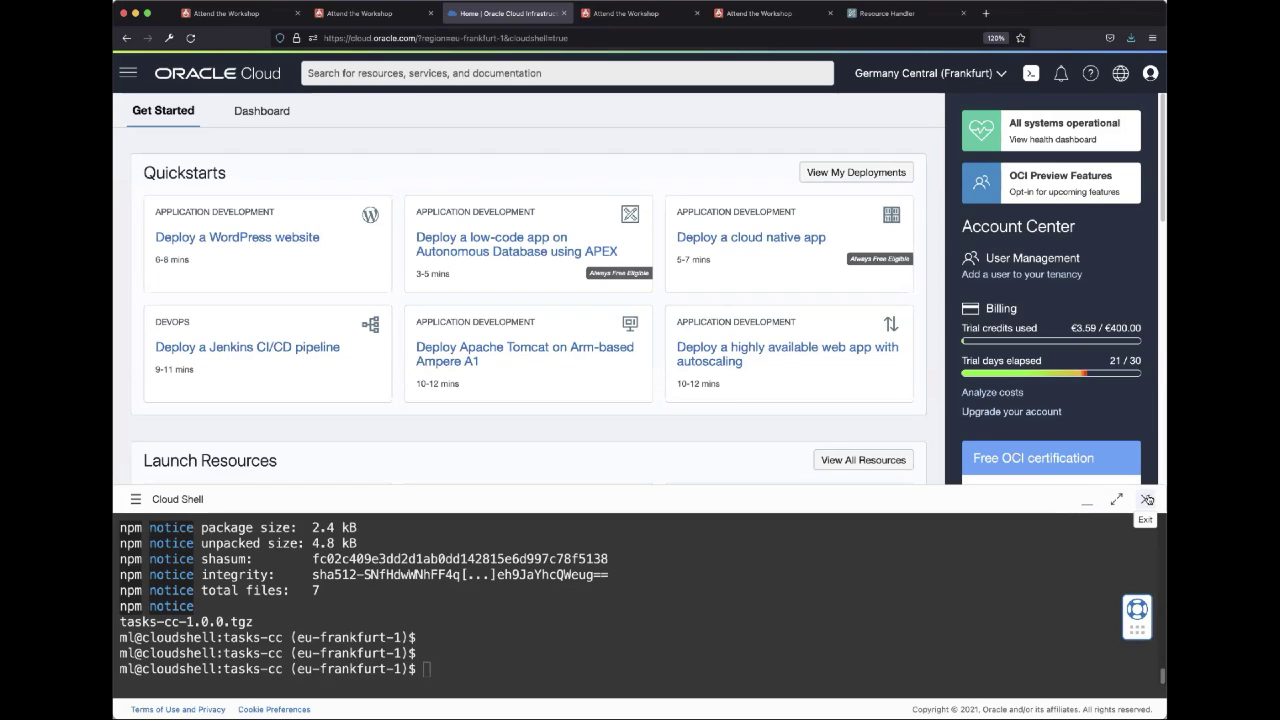
Open Cloud Shell's Download File dialog and dismiss it without downloading anything.
left_click(134, 502)
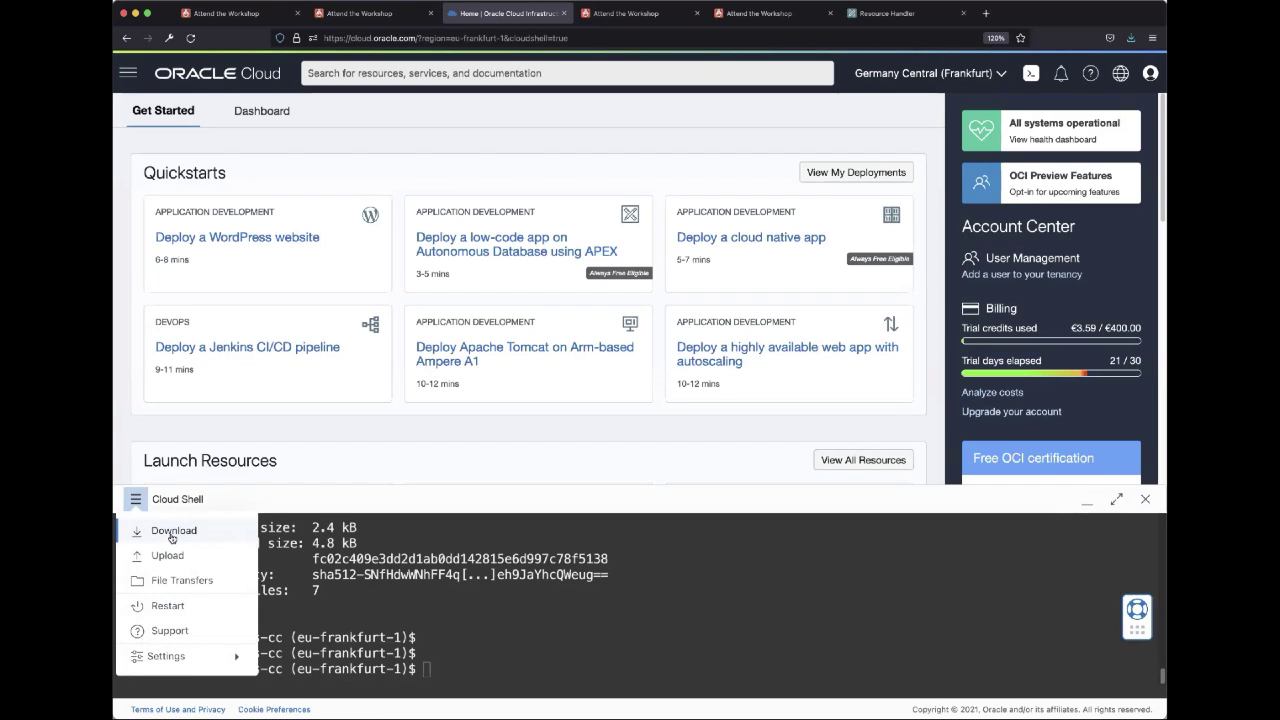
left_click(172, 531)
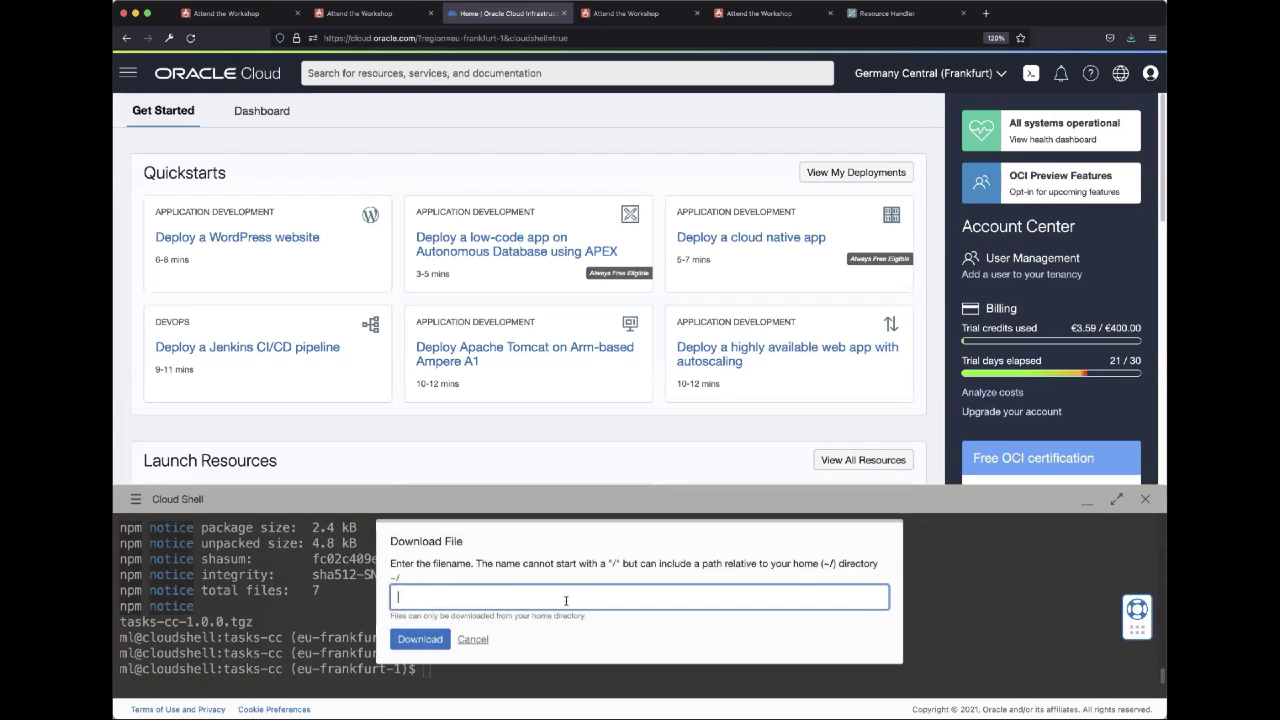
left_click(473, 640)
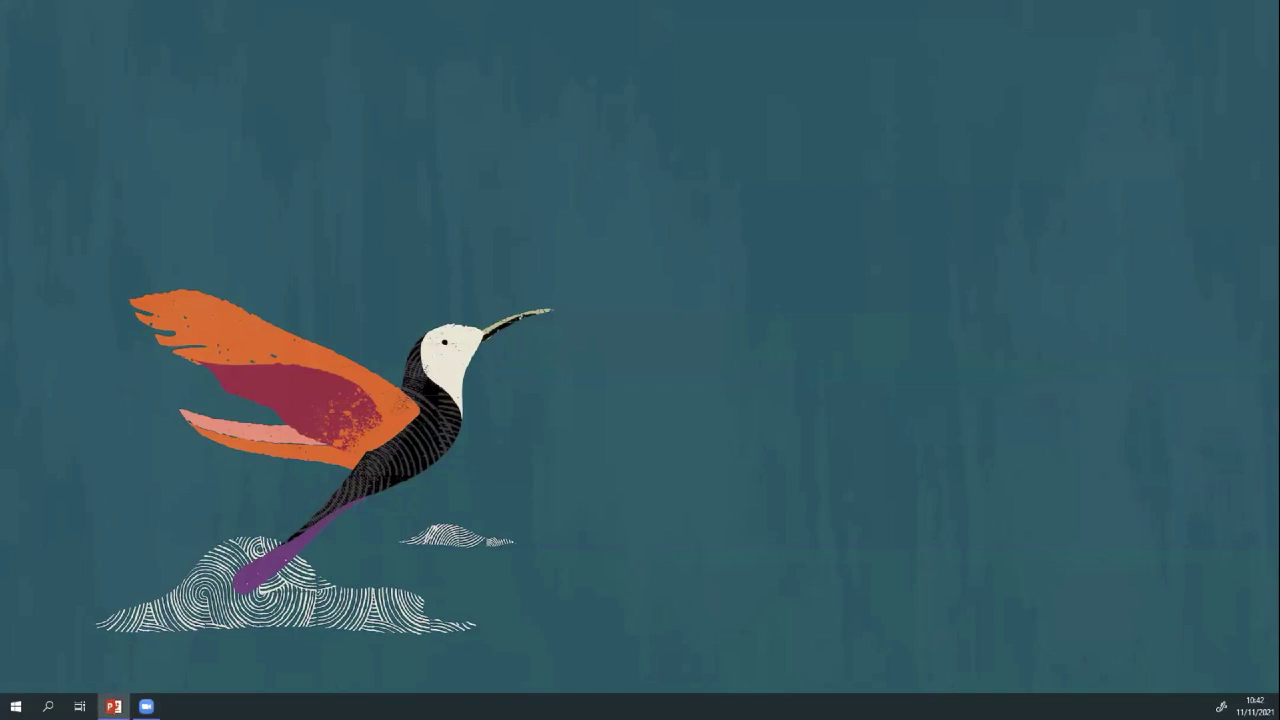
left_click(113, 706)
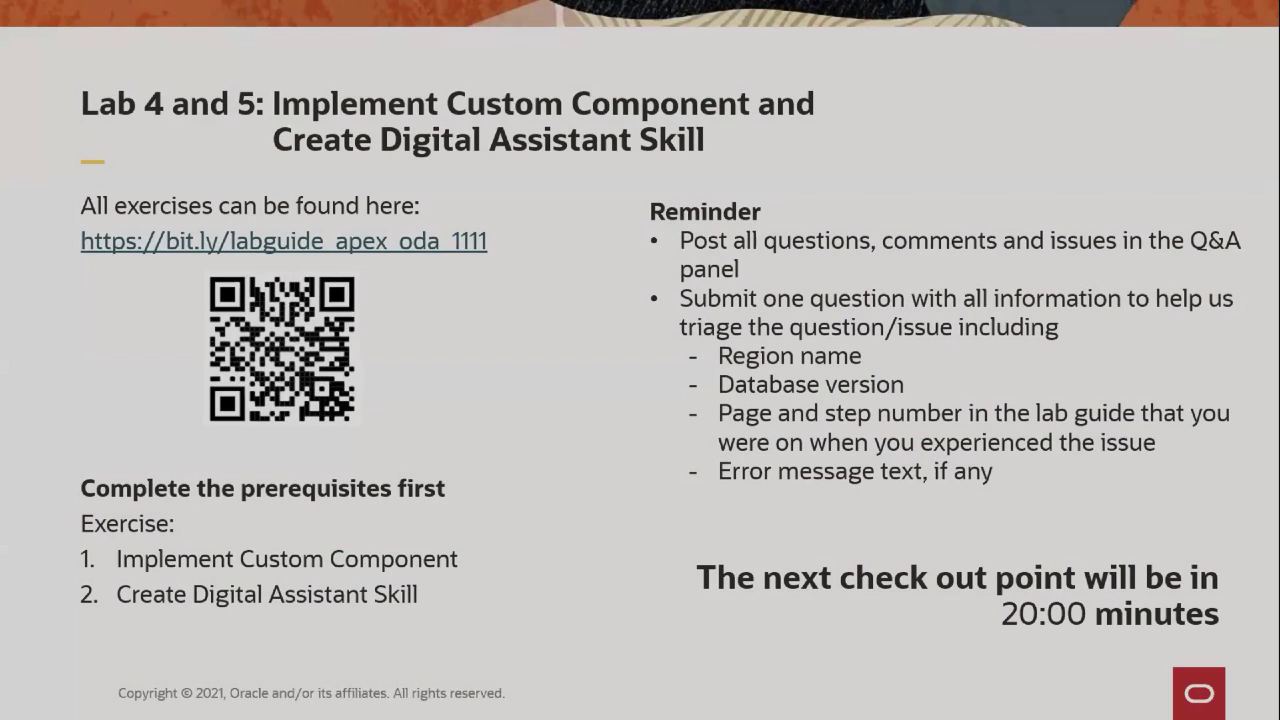
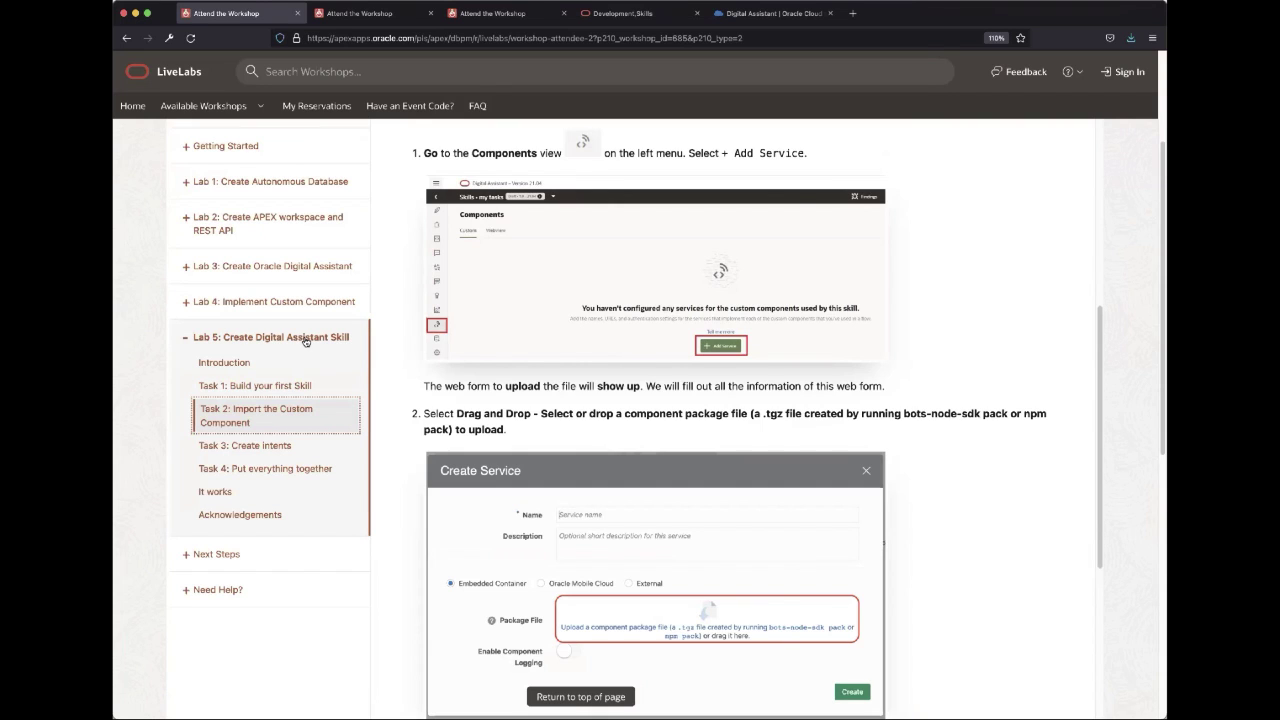
Switch to Oracle Digital Assistant and open the custom components of the my tasks skill.
left_click(627, 14)
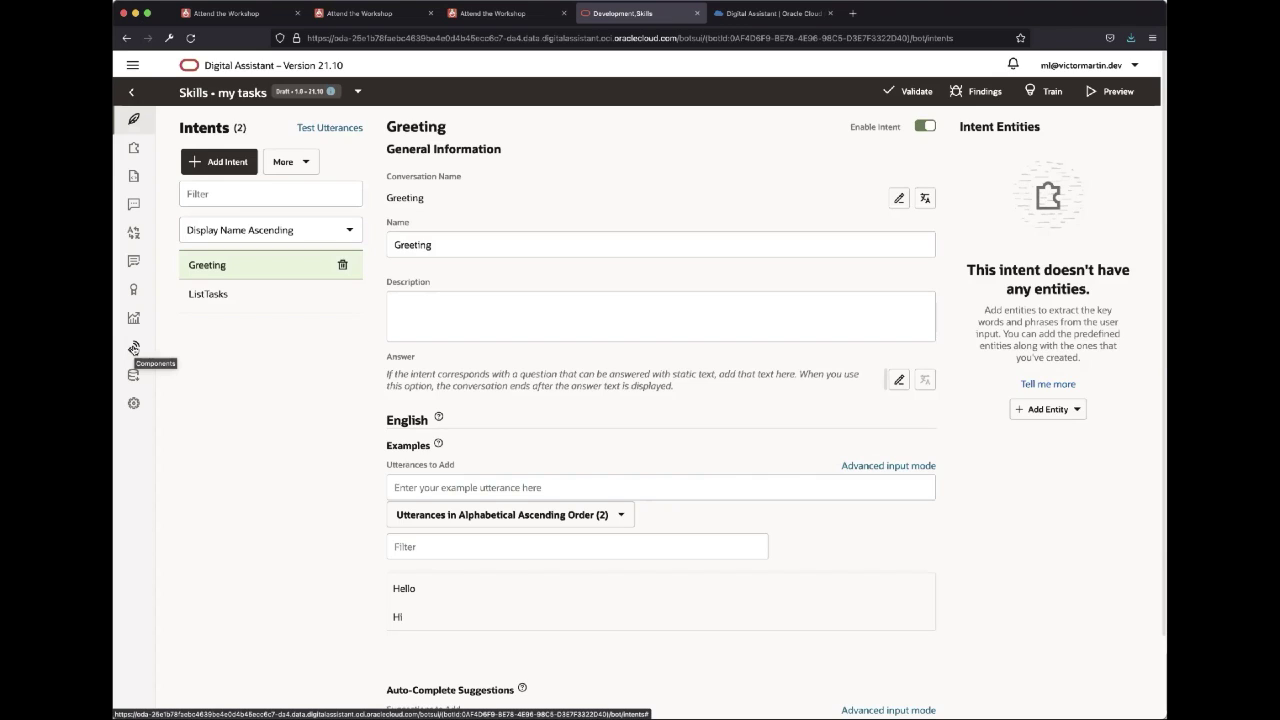
left_click(133, 348)
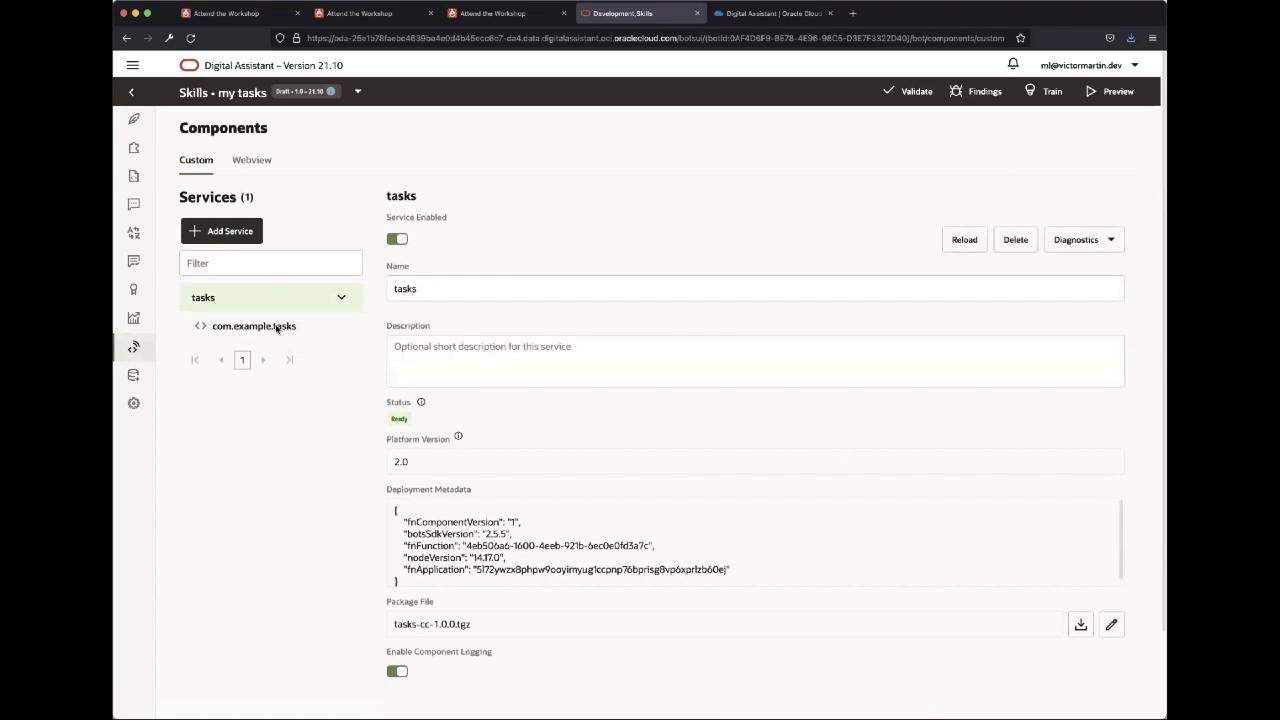
Try out a new service form by locating tasks-cc-1.0.0.tgz in Downloads and enabling component logging, and close it without creating the service.
left_click(225, 235)
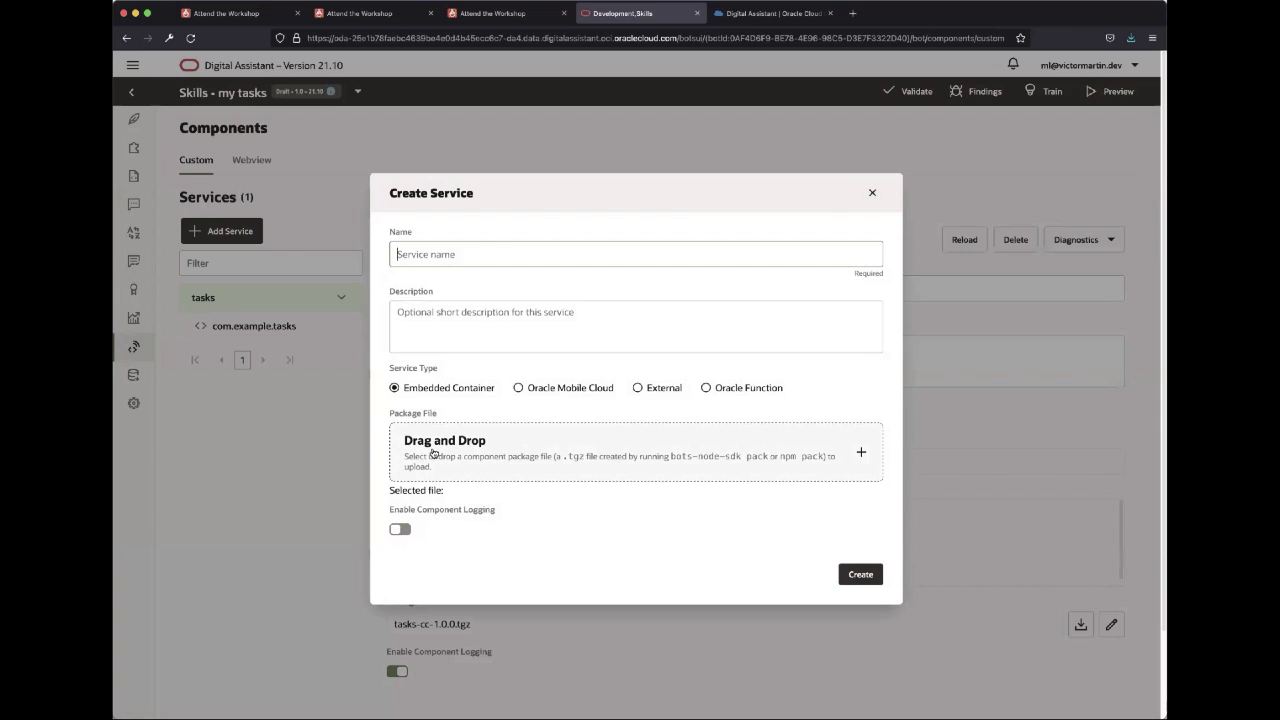
left_click(594, 458)
left_click(536, 460)
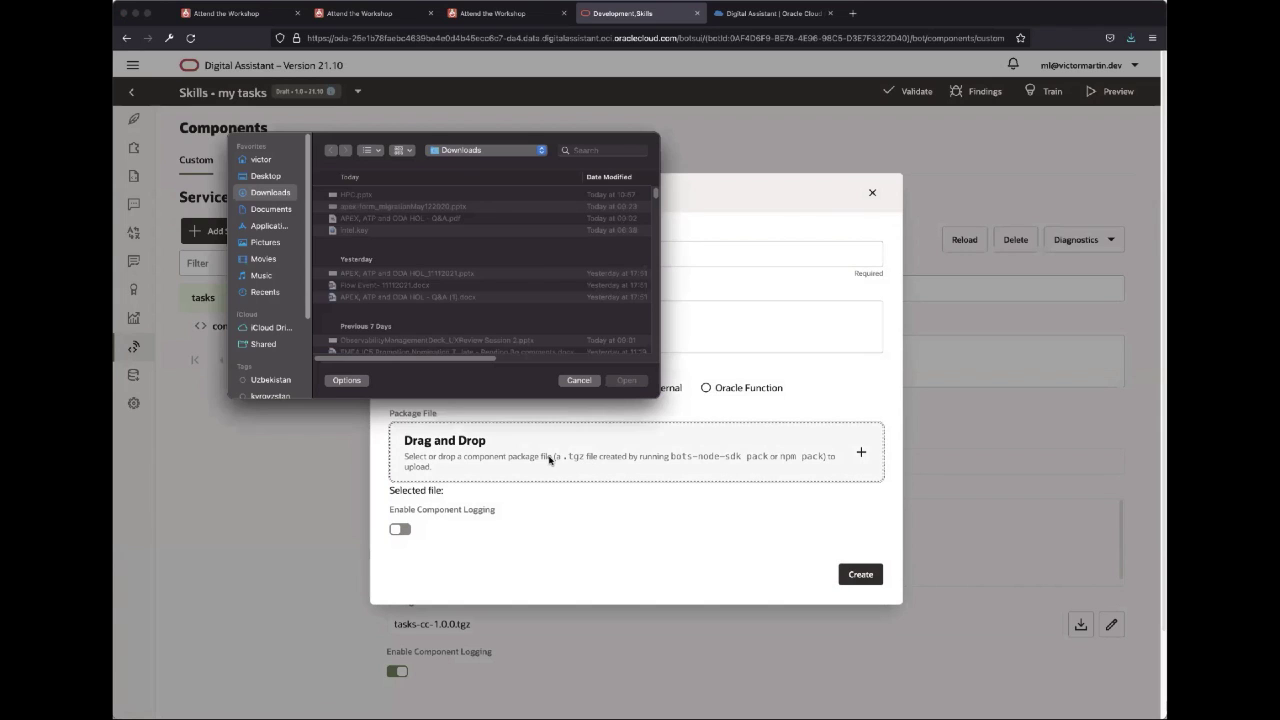
scroll(430, 305, "down", 1)
left_click(350, 273)
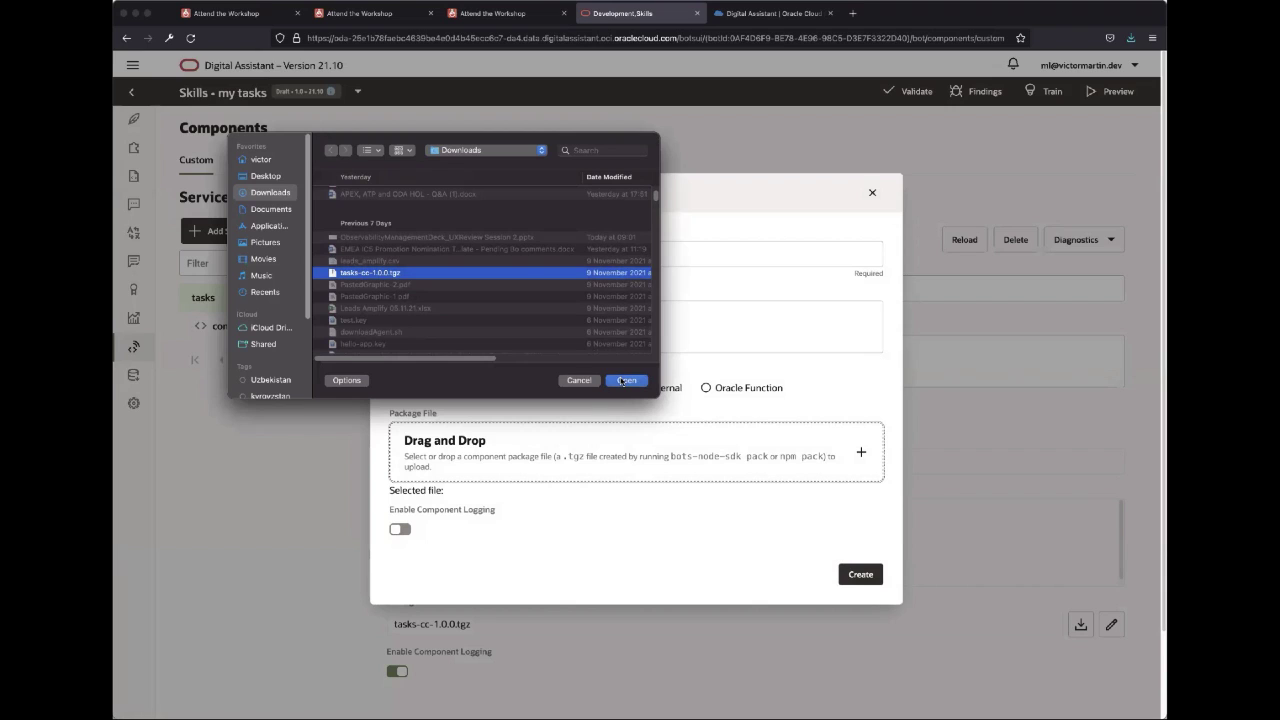
left_click(580, 380)
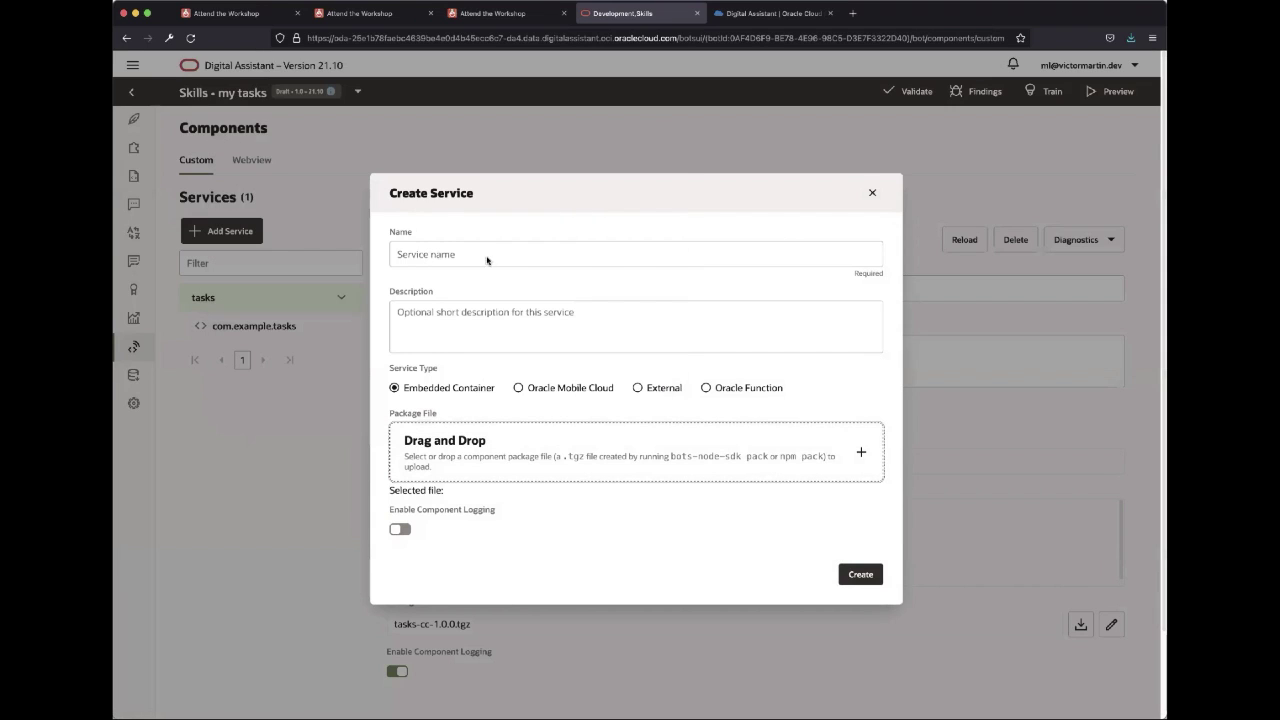
left_click(401, 532)
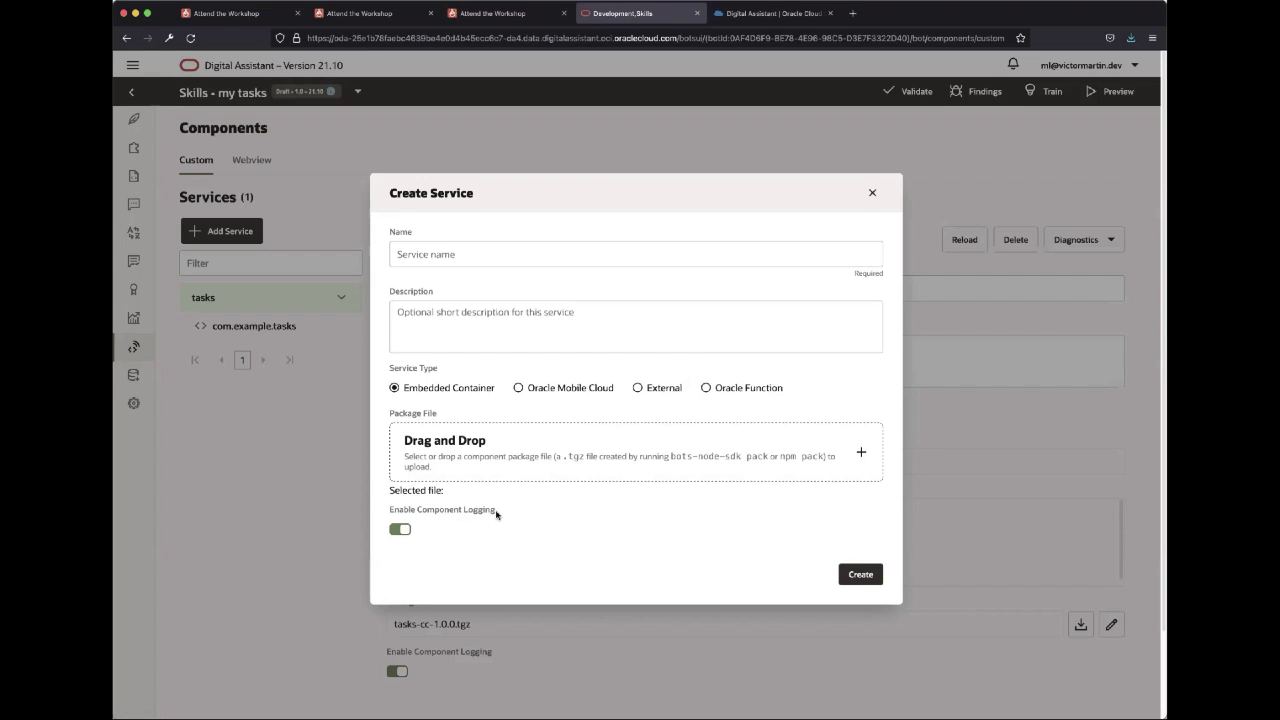
left_click(876, 196)
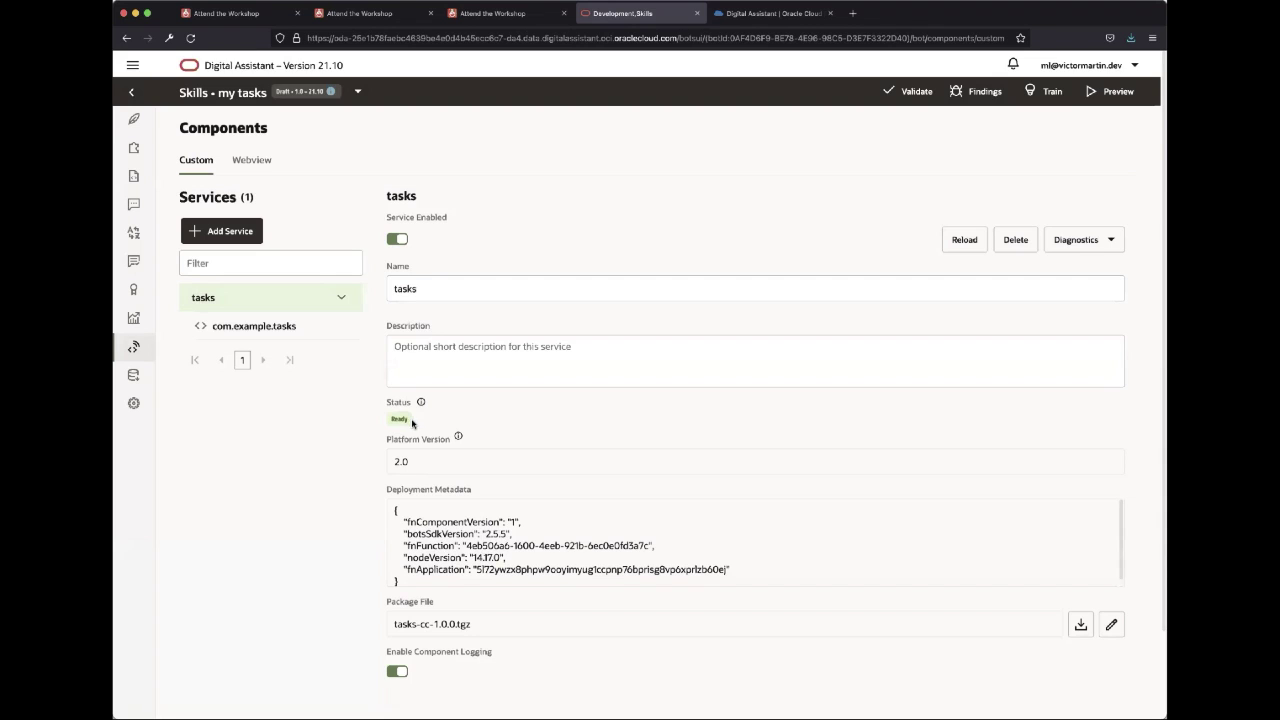
Return to the LiveLabs guide and go to the Greeting intent instructions in Lab 5, Task 3: Create intents.
left_click(236, 16)
scroll(415, 183, "down", 5)
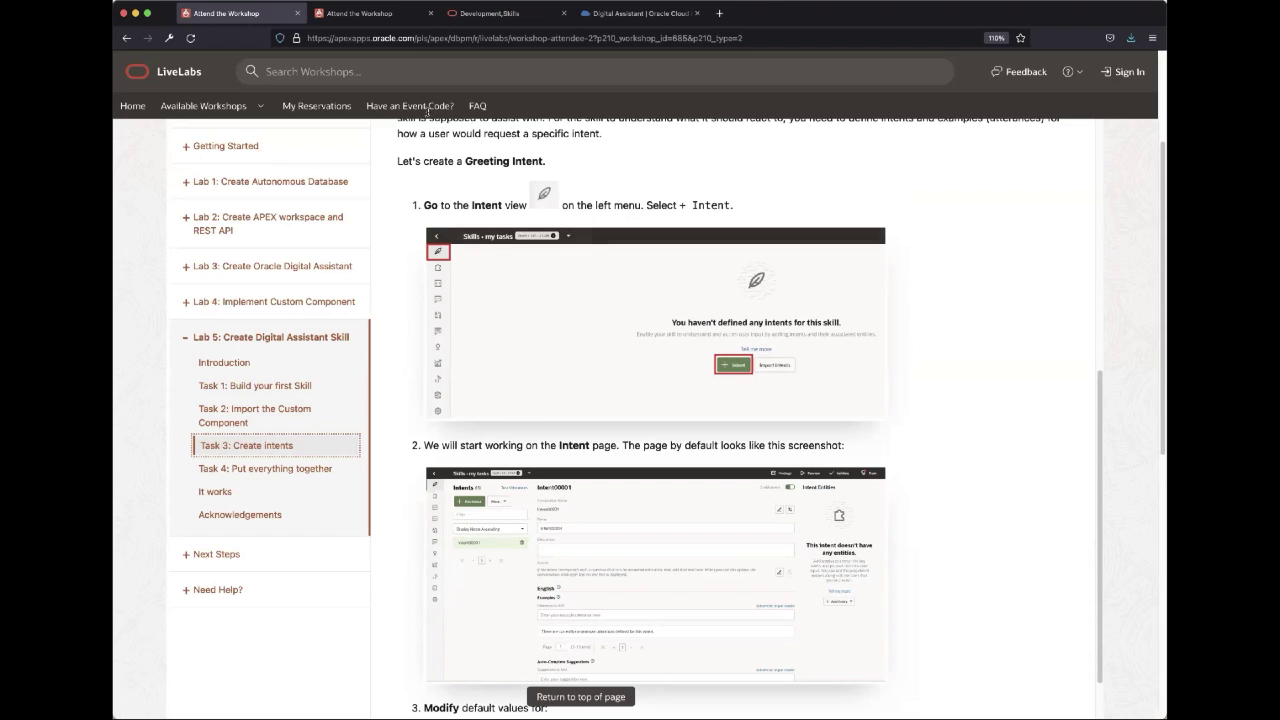
Switch to Oracle Digital Assistant, open the my tasks skill's intents, and review the Greeting and ListTasks intents with their example utterances.
left_click(490, 15)
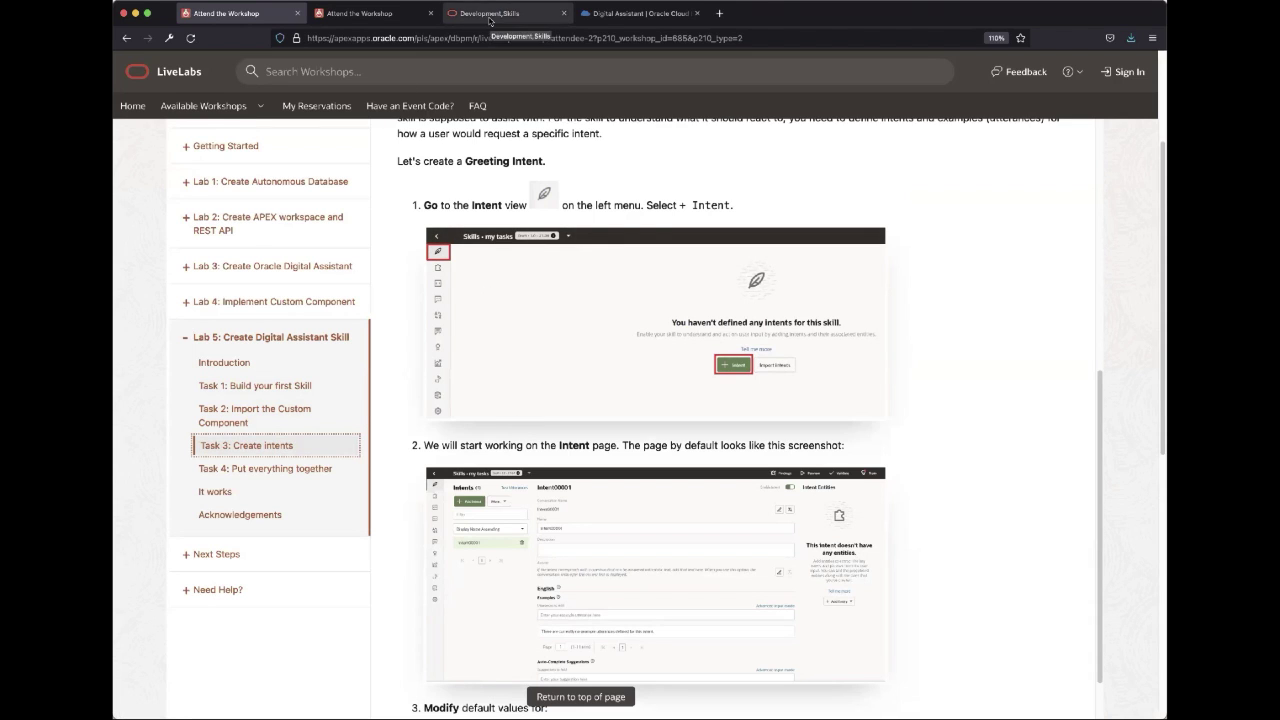
left_click(134, 121)
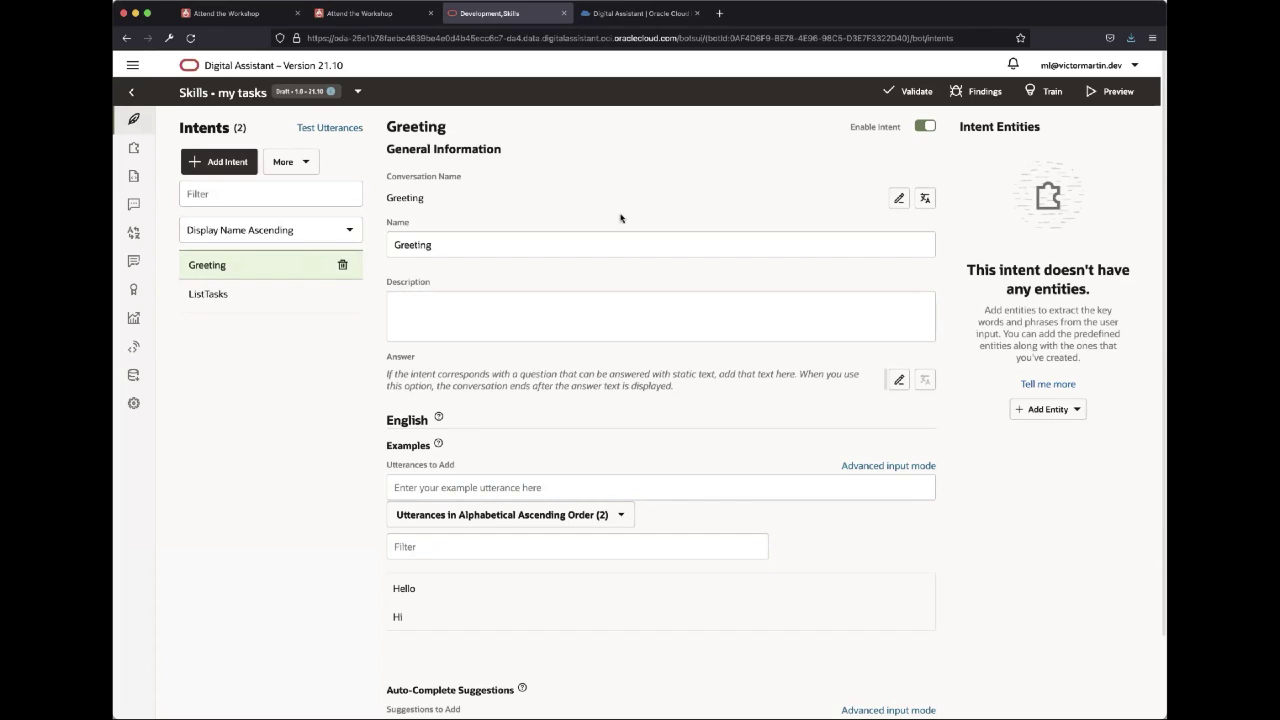
left_click(897, 199)
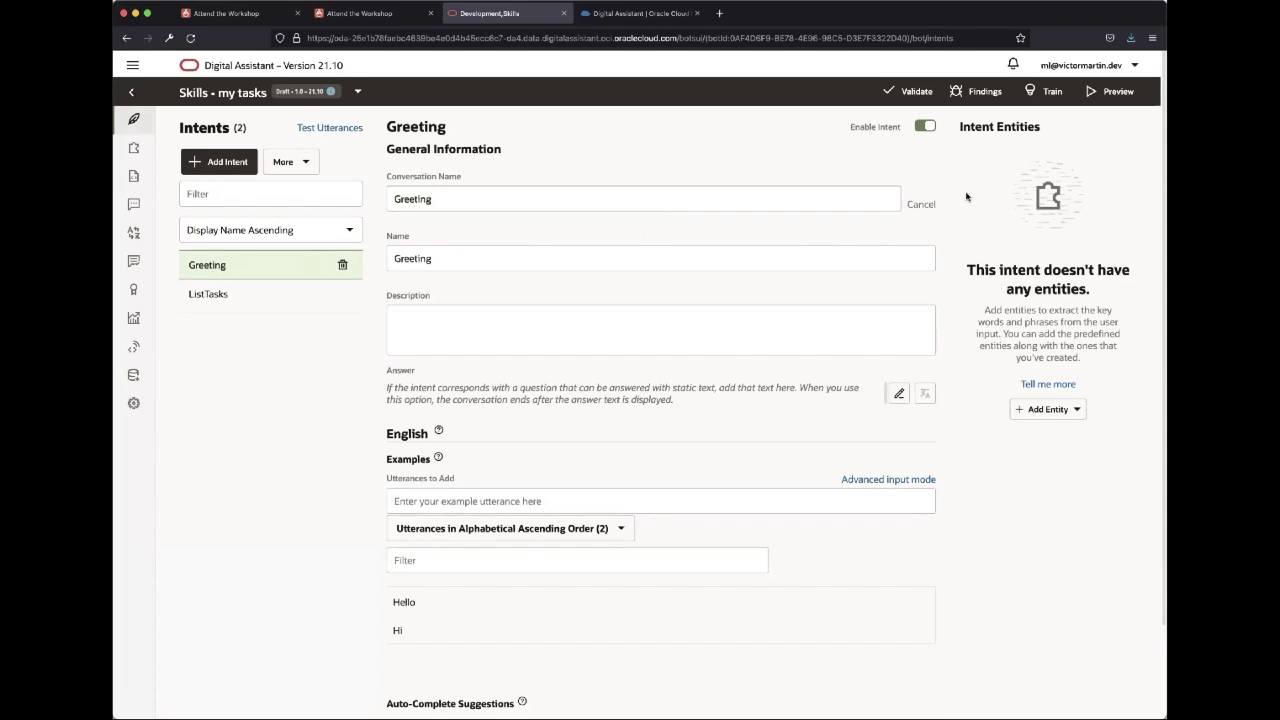
left_click(914, 205)
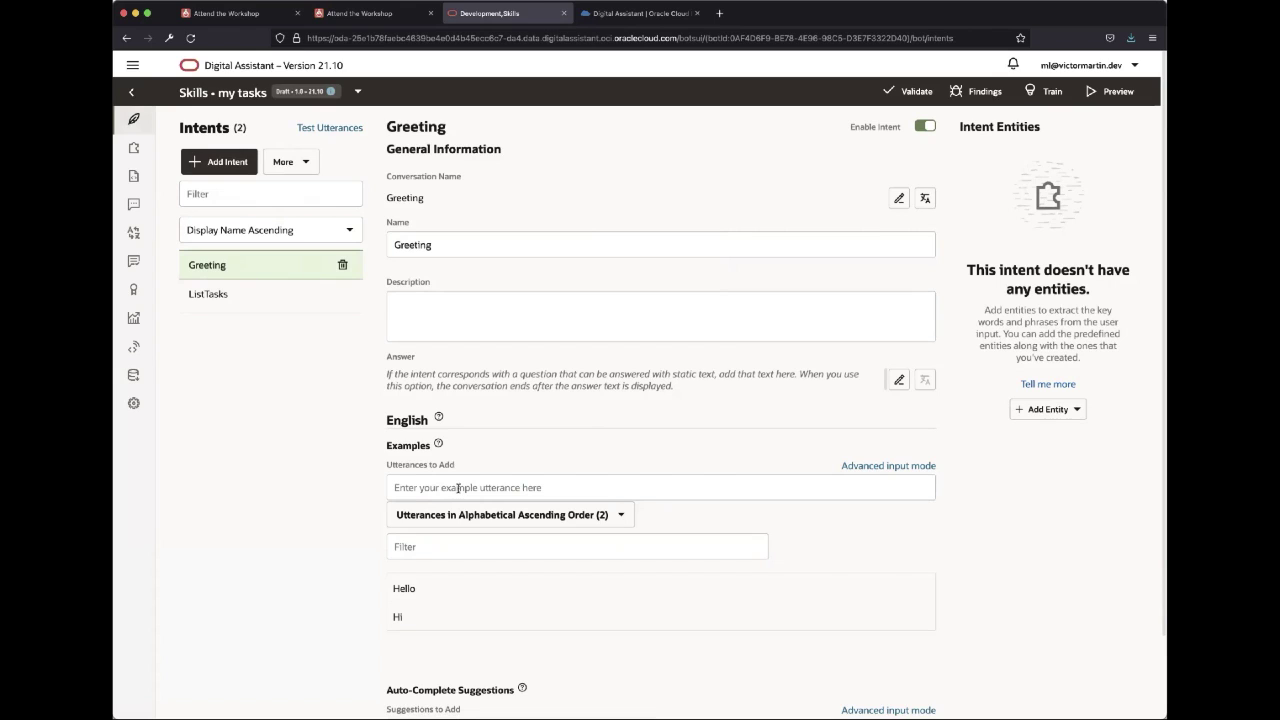
mouse_move(420, 592)
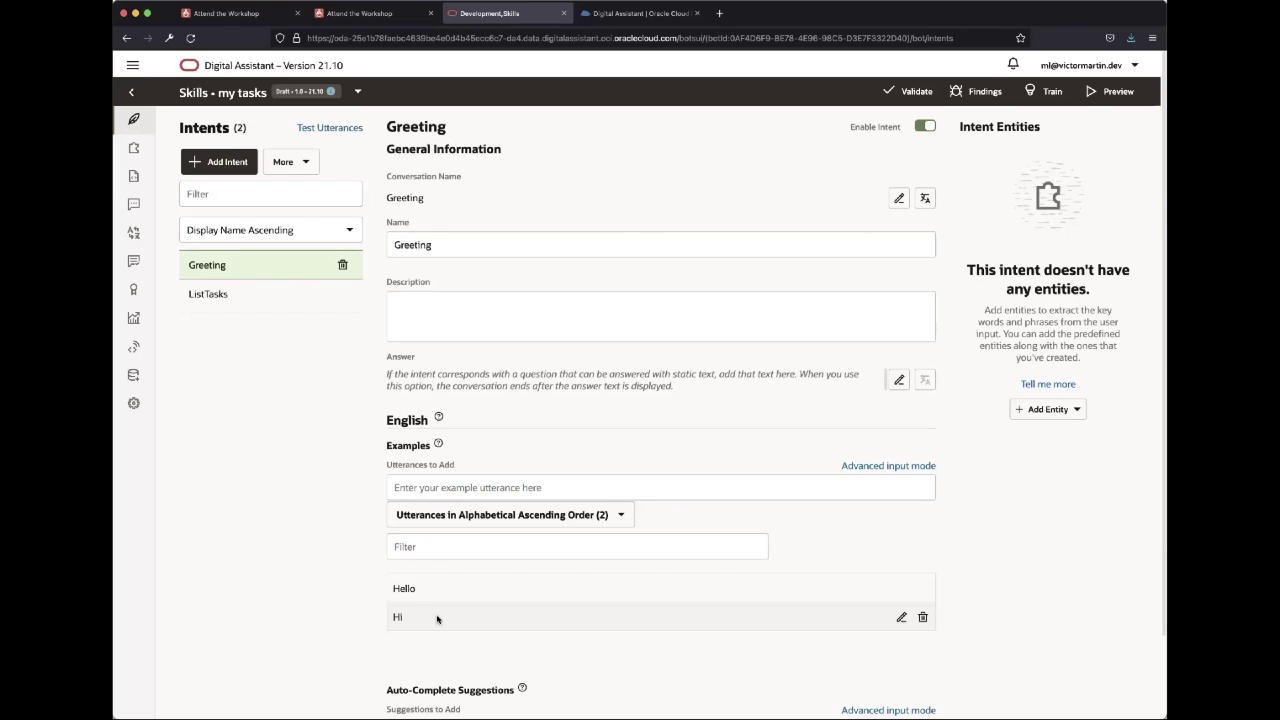
left_click(432, 490)
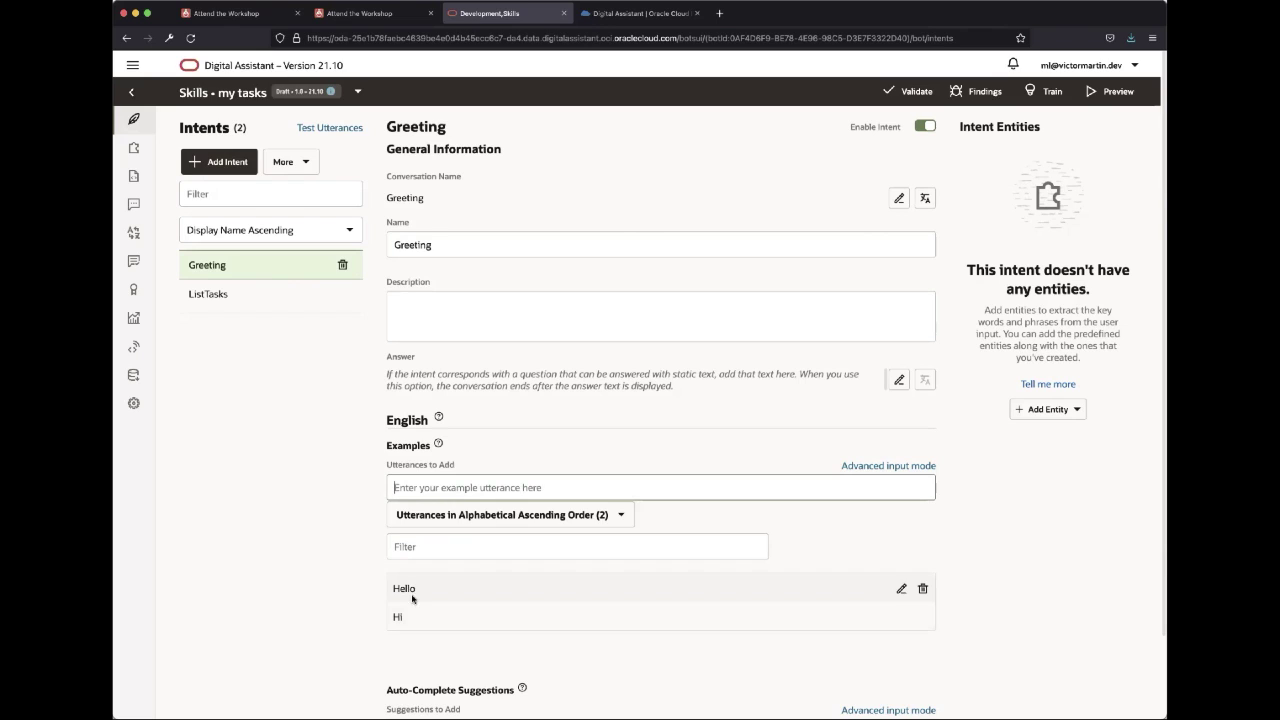
left_click(251, 296)
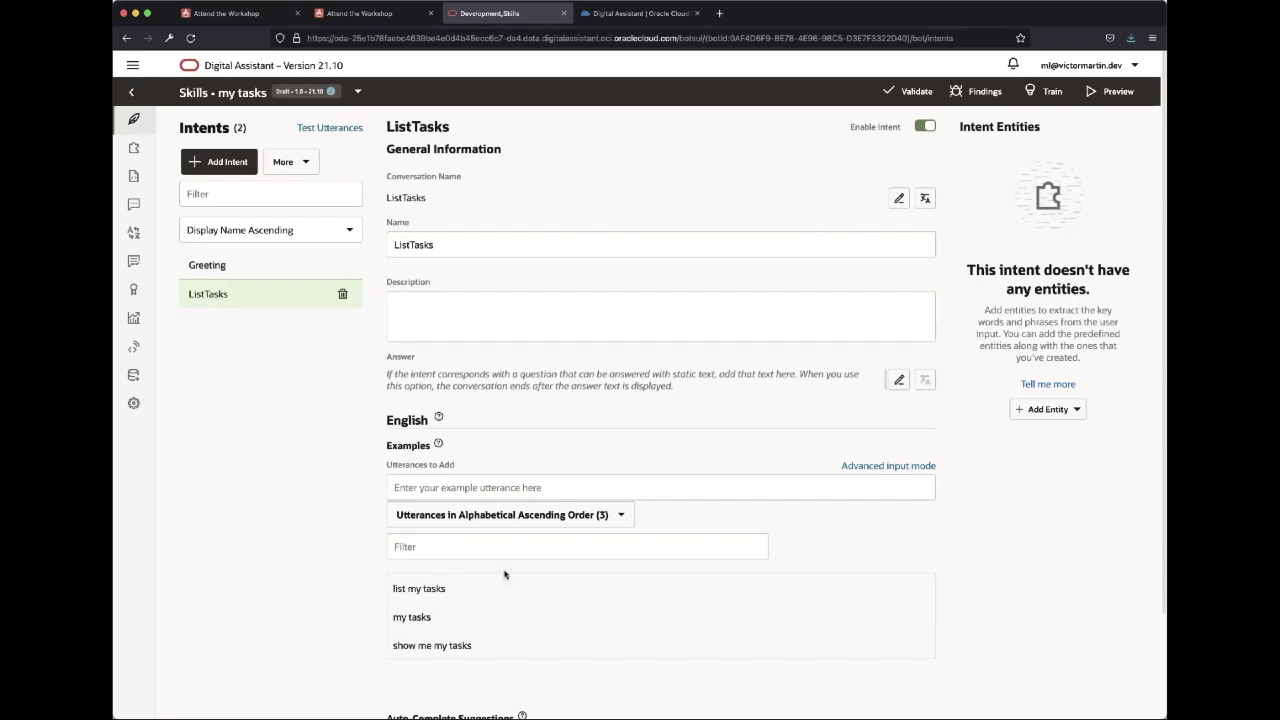
Return to the LiveLabs guide, close the duplicate workshop page, and read the flow instructions in Lab 5, Task 4: Put everything together.
left_click(238, 18)
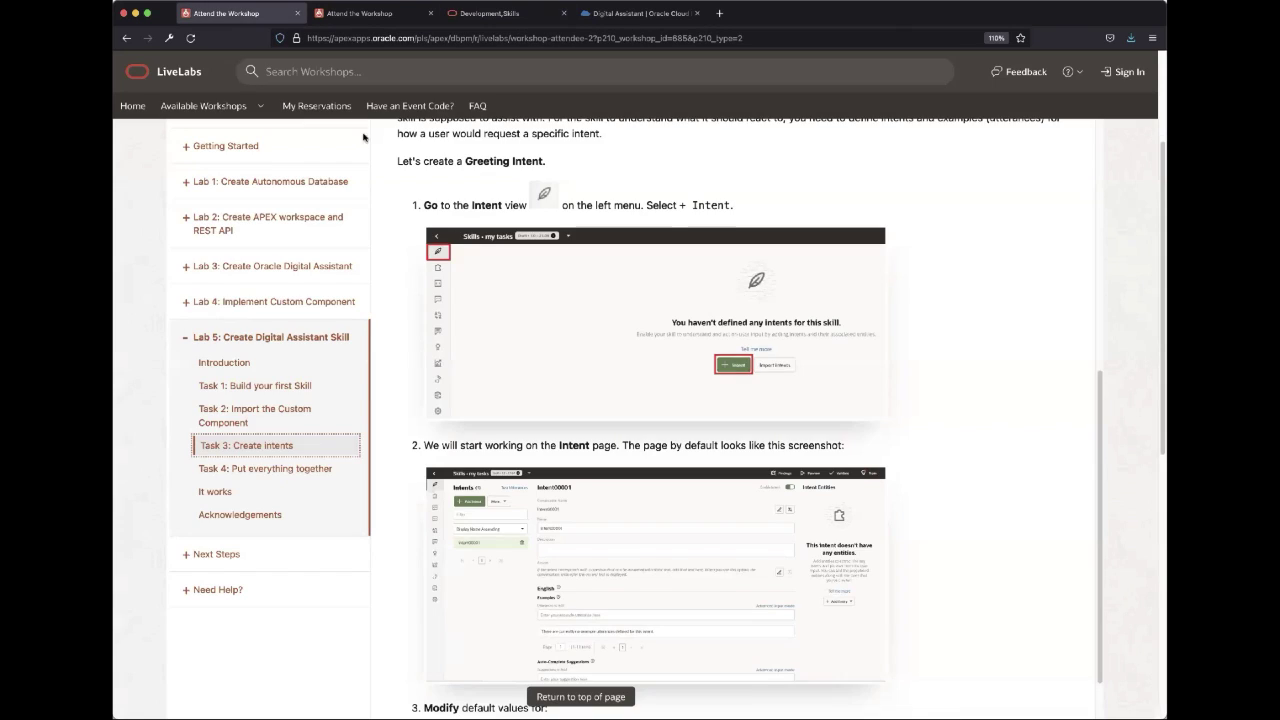
key("super+w")
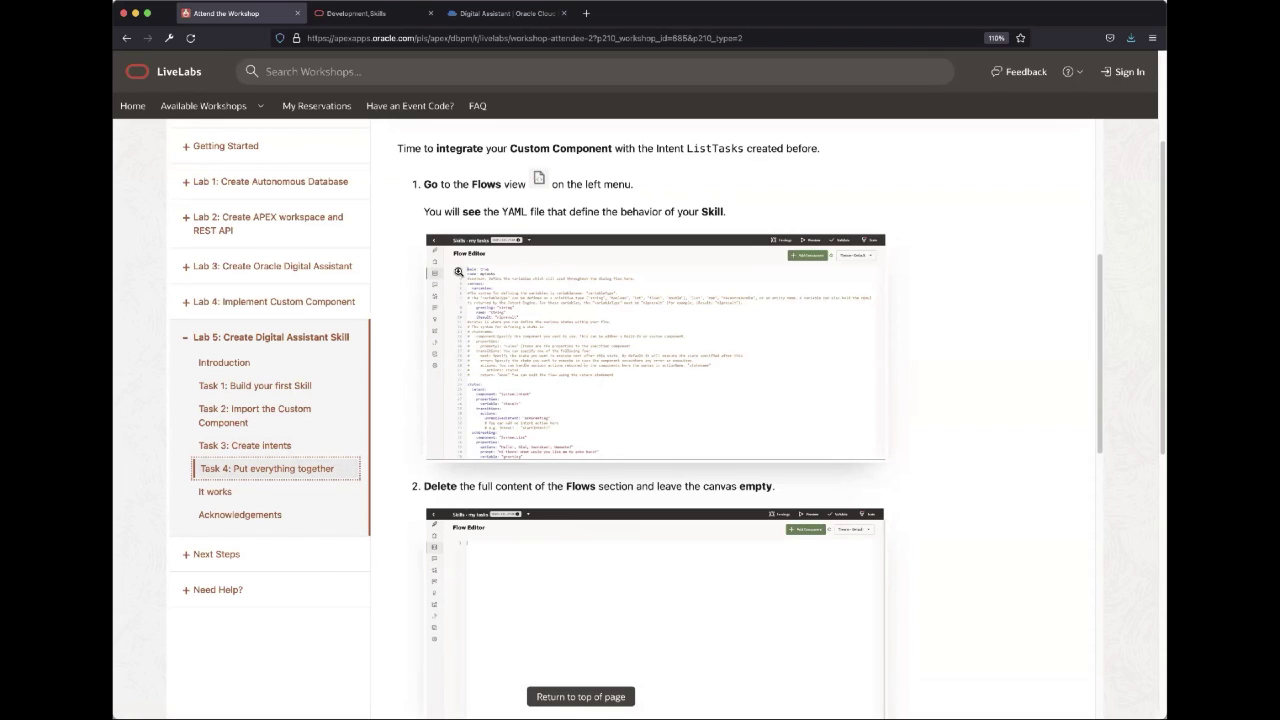
scroll(788, 367, "down", 2)
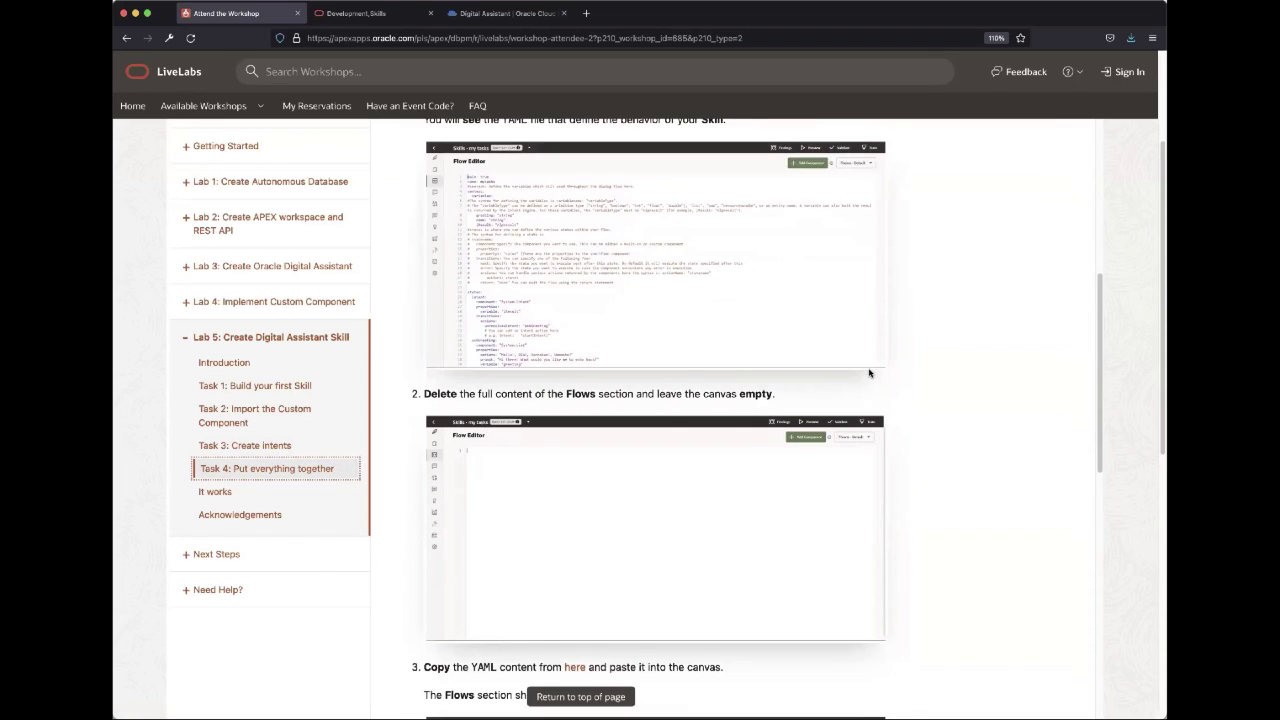
scroll(869, 373, "down", 4)
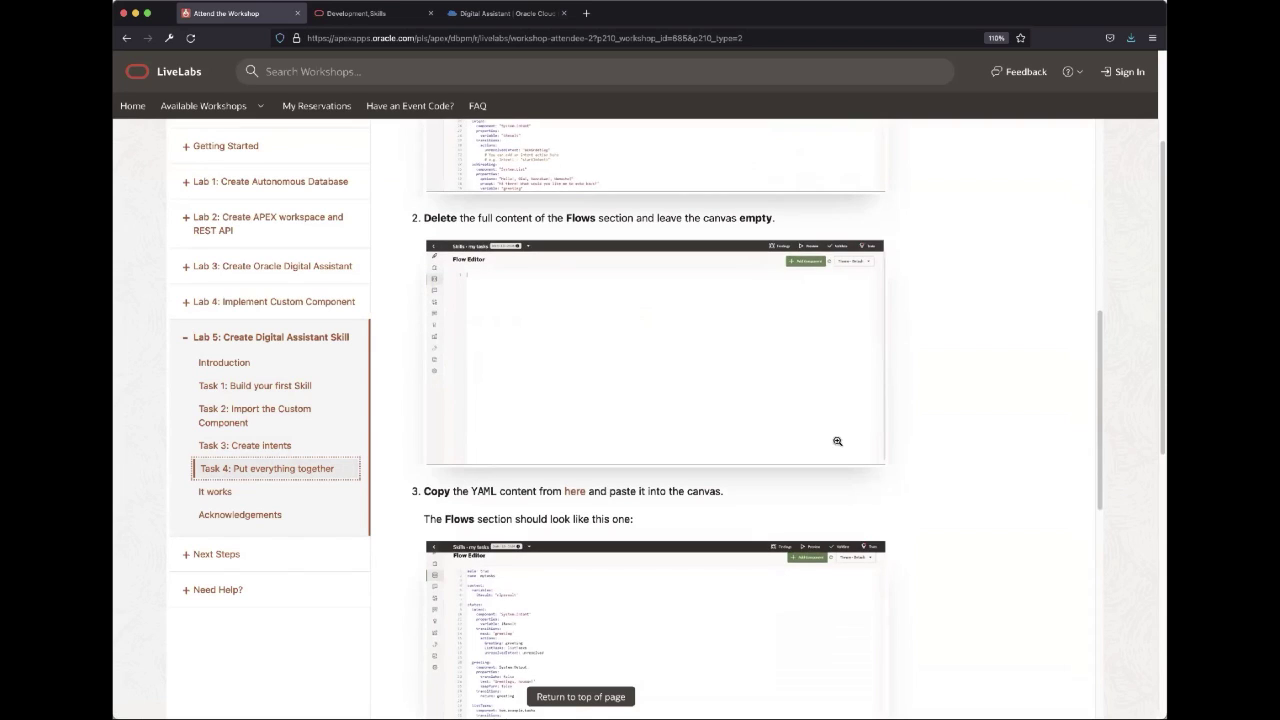
Open the YAML content linked in step 3 of Task 4 in a new browser tab, and close that tab.
left_click(574, 493)
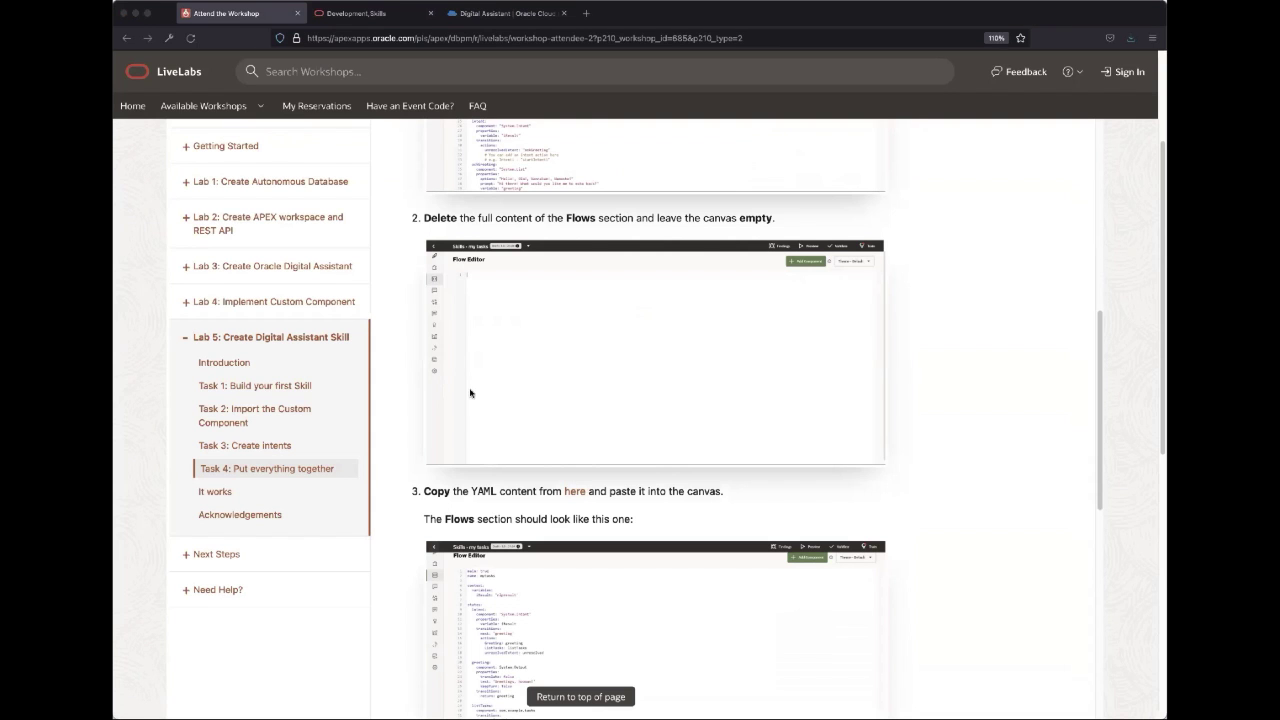
right_click(581, 494)
left_click(618, 500)
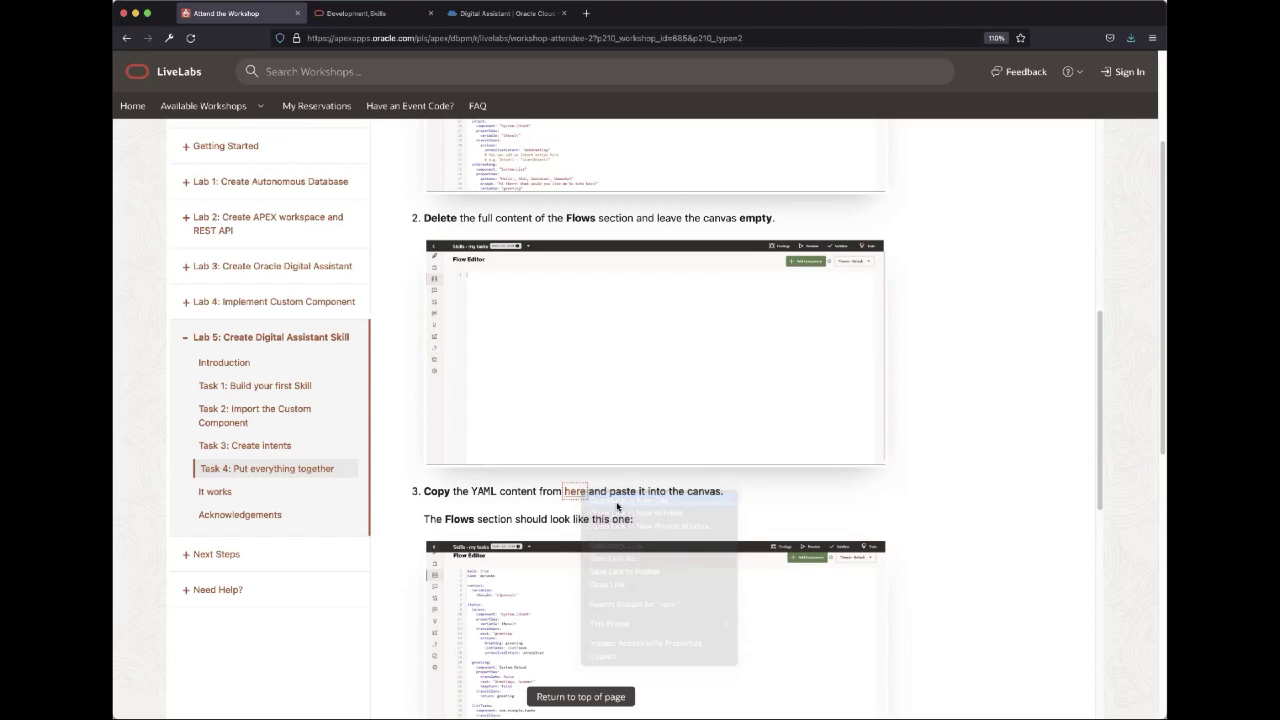
left_click(560, 512)
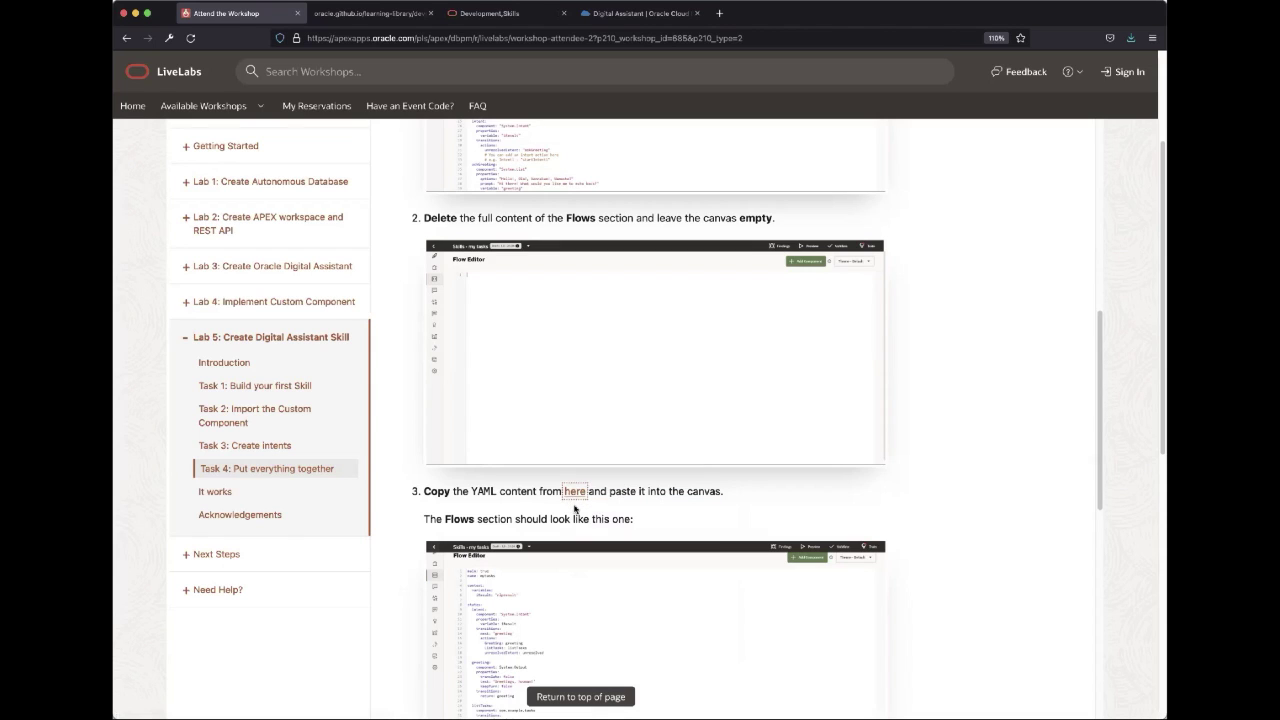
scroll(513, 509, "down", 1)
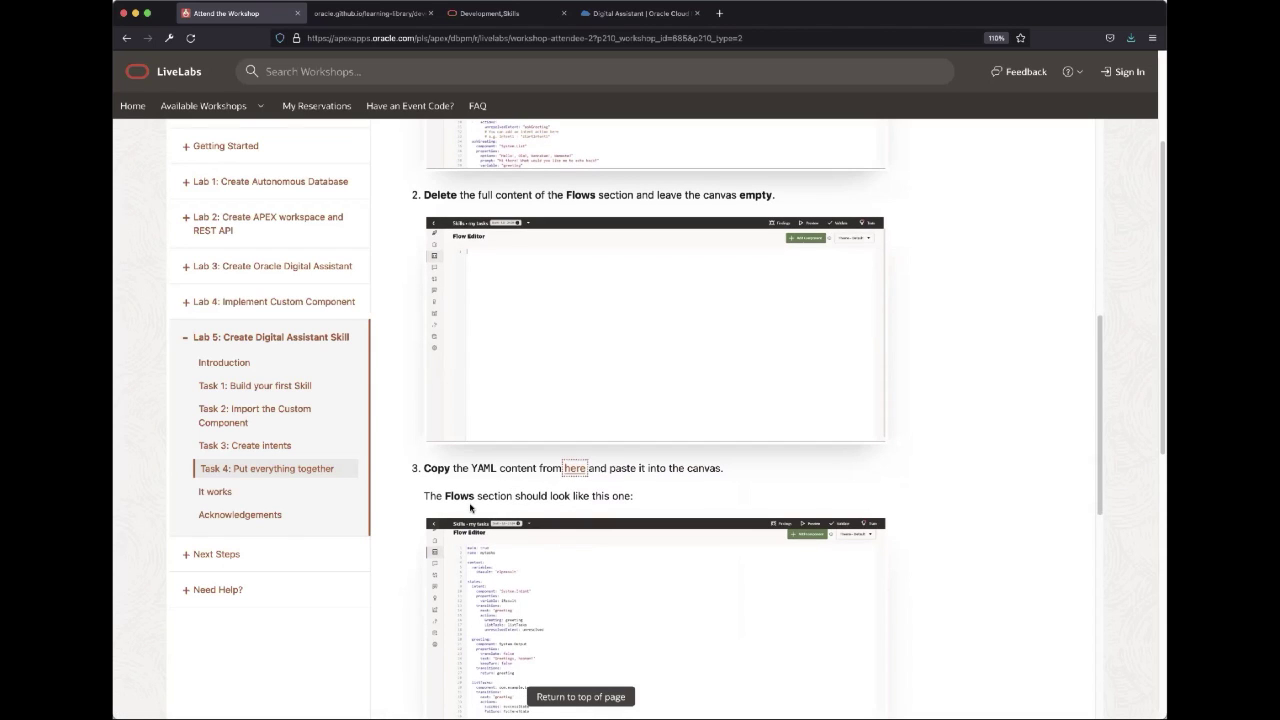
left_click(431, 14)
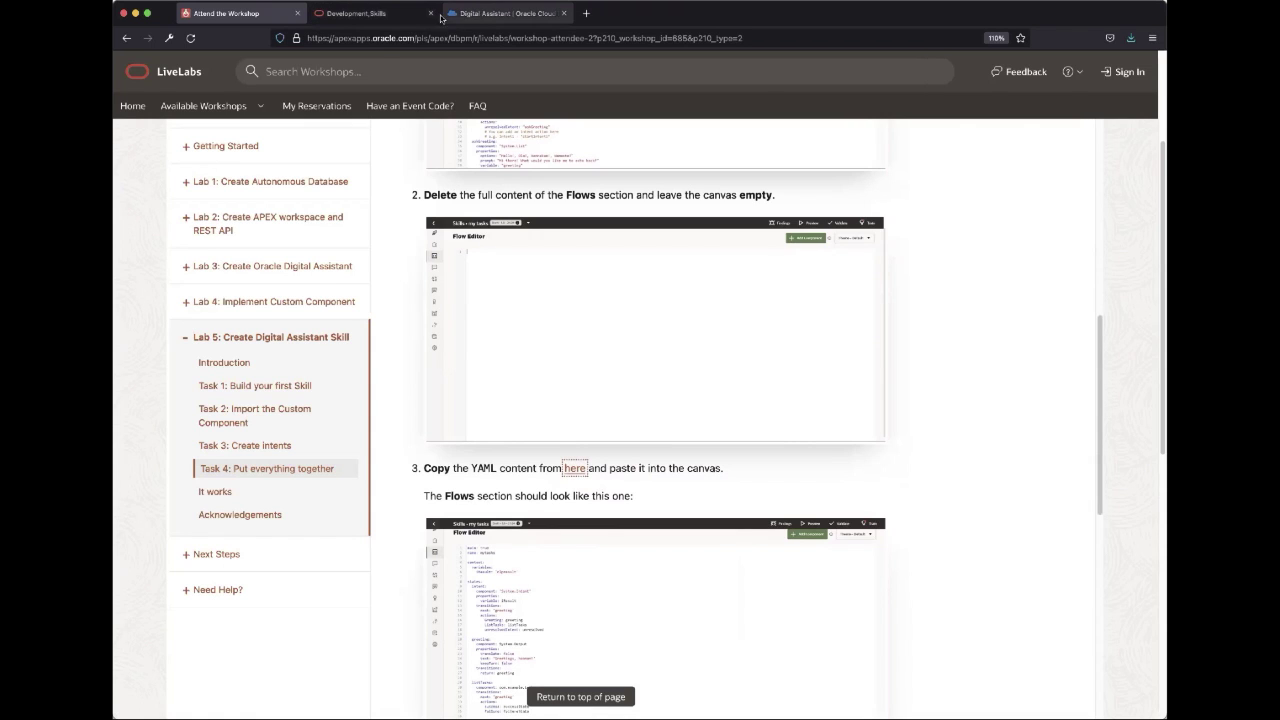
Switch to Digital Assistant, open the my tasks skill's dialog flow with all its YAML code selected, and validate the skill.
left_click(366, 13)
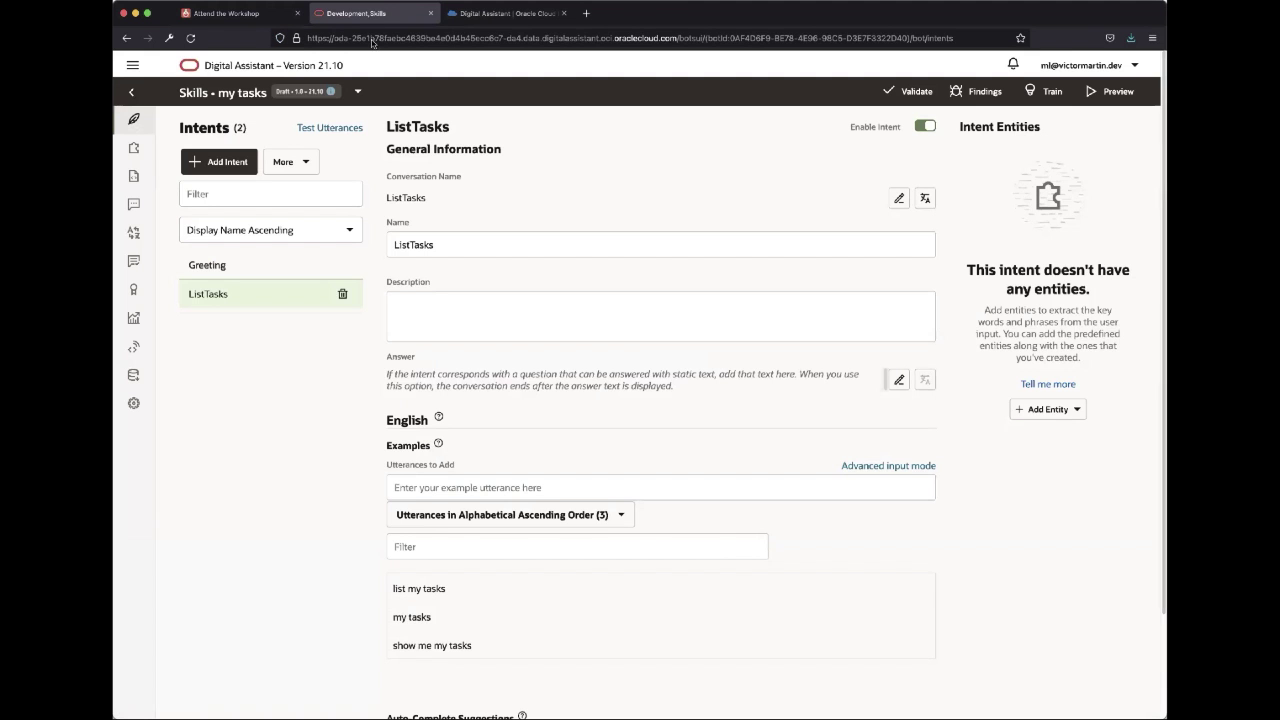
left_click(134, 178)
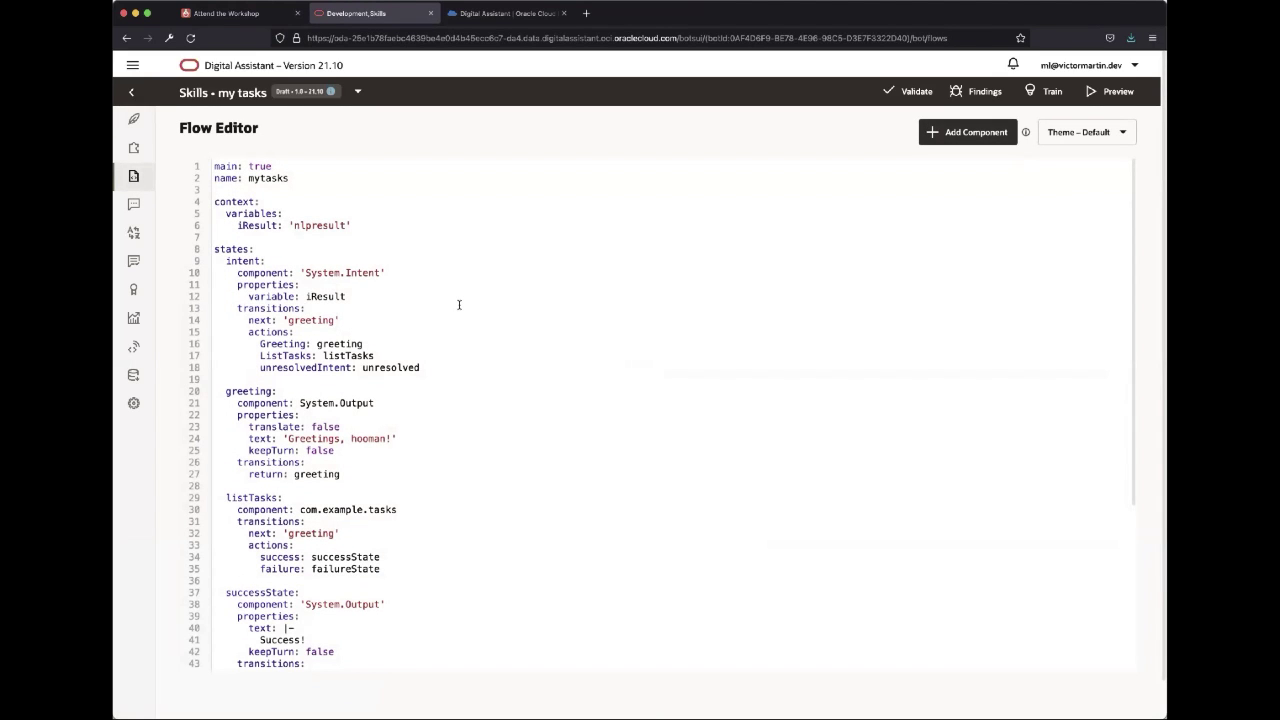
key("super+a")
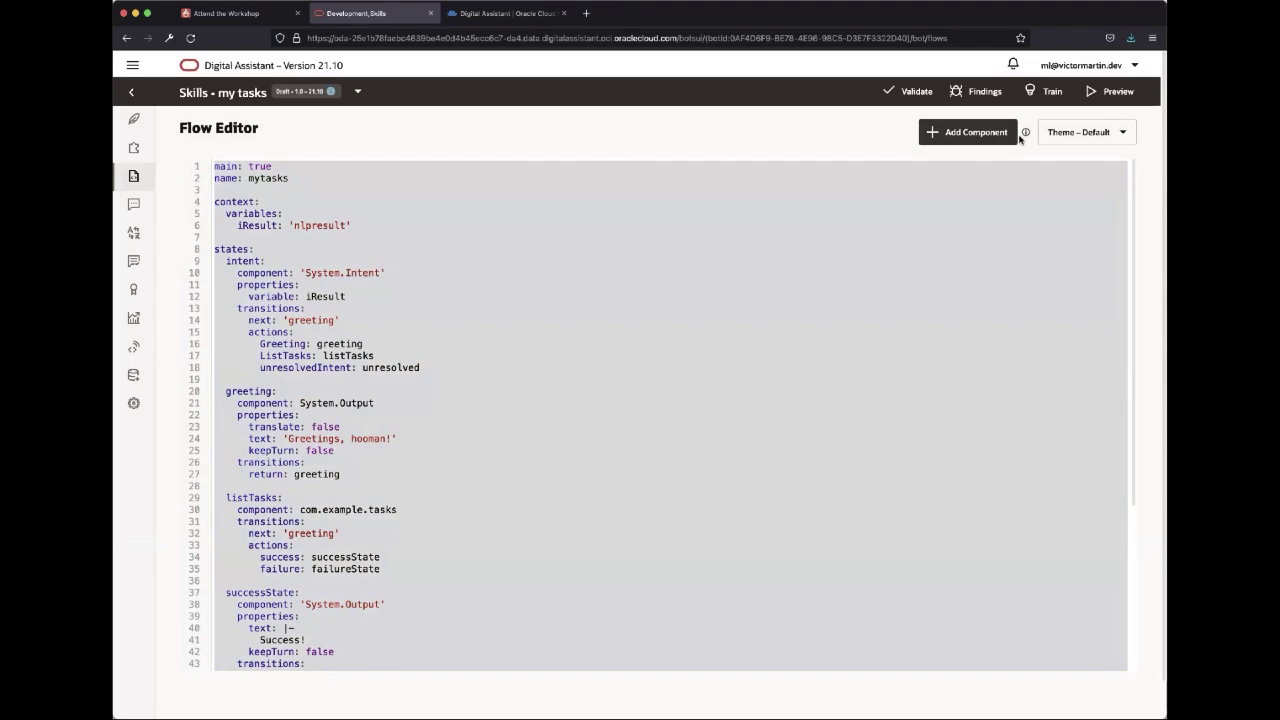
left_click(921, 95)
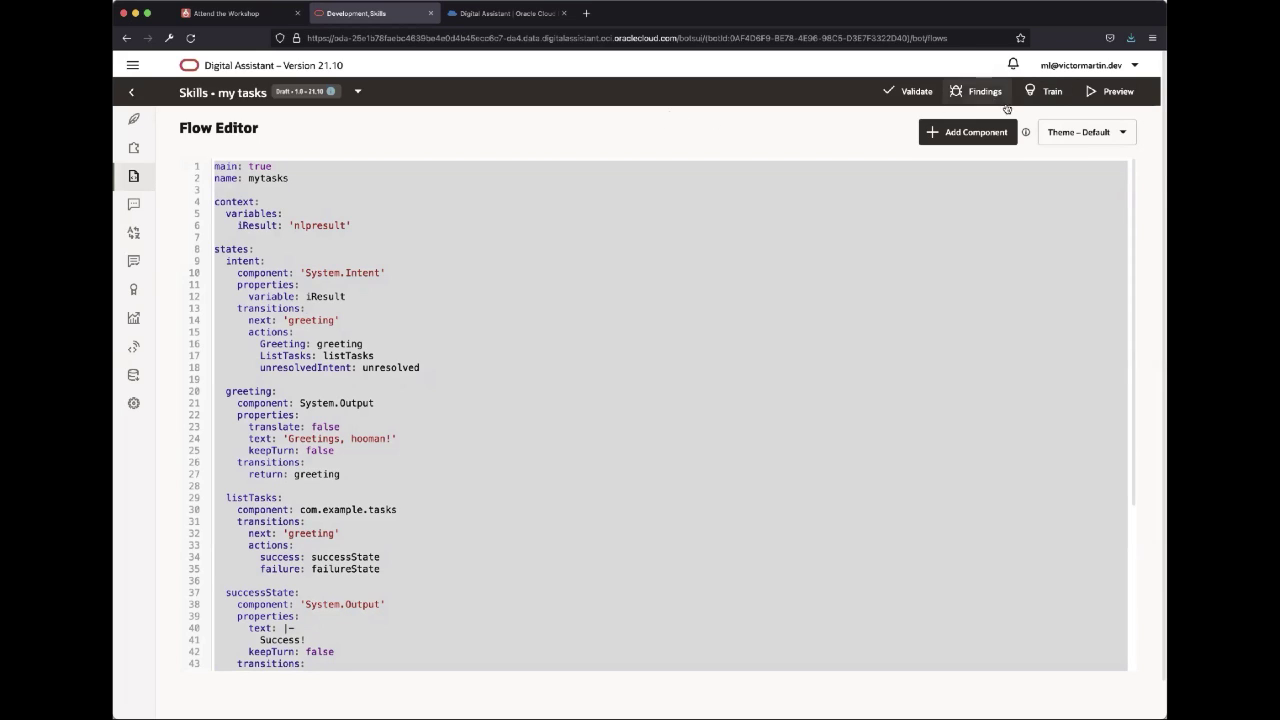
Preview the my tasks skill in the Conversation Tester and send it the messages "hi" and "my tasks".
left_click(1092, 94)
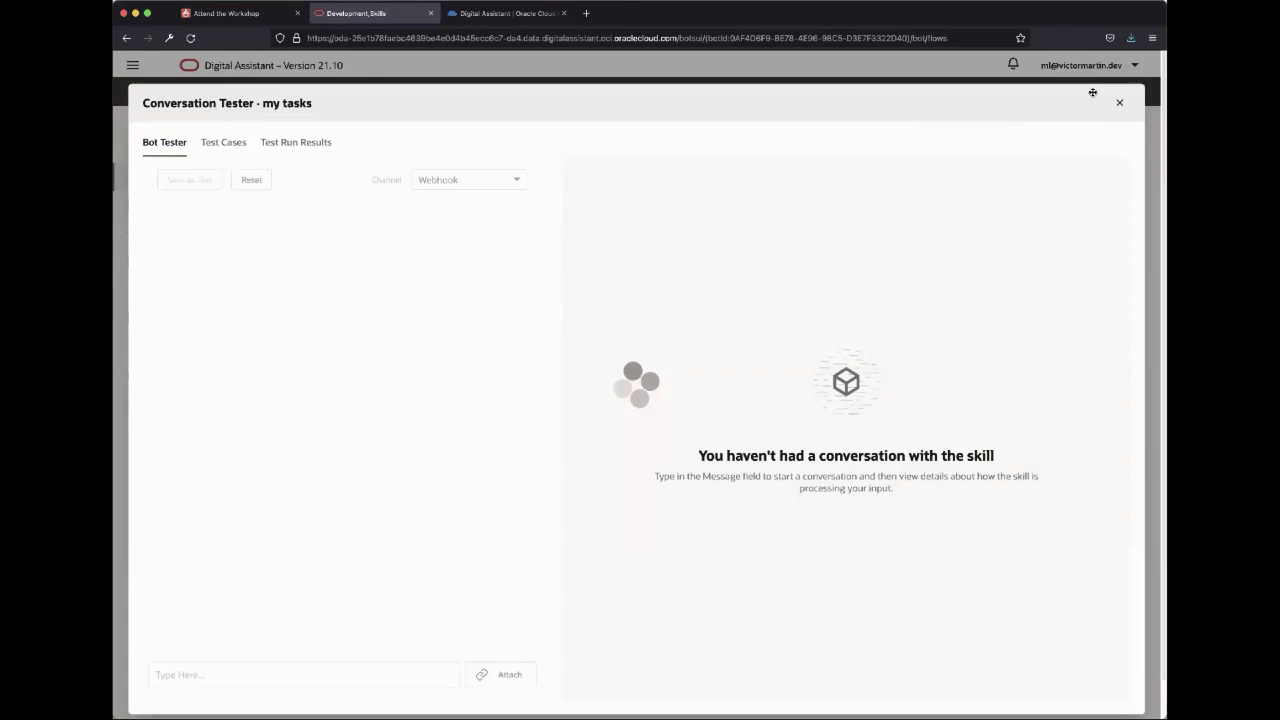
left_click(203, 679)
type("hi")
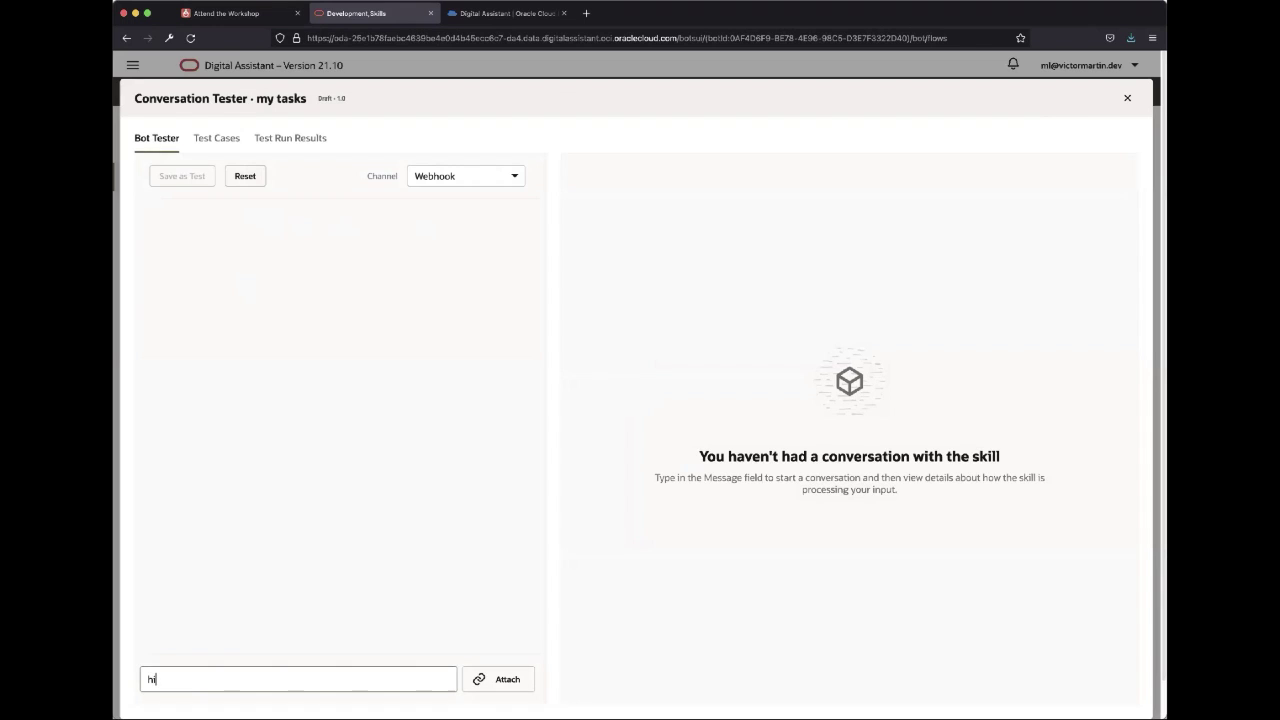
key("Return")
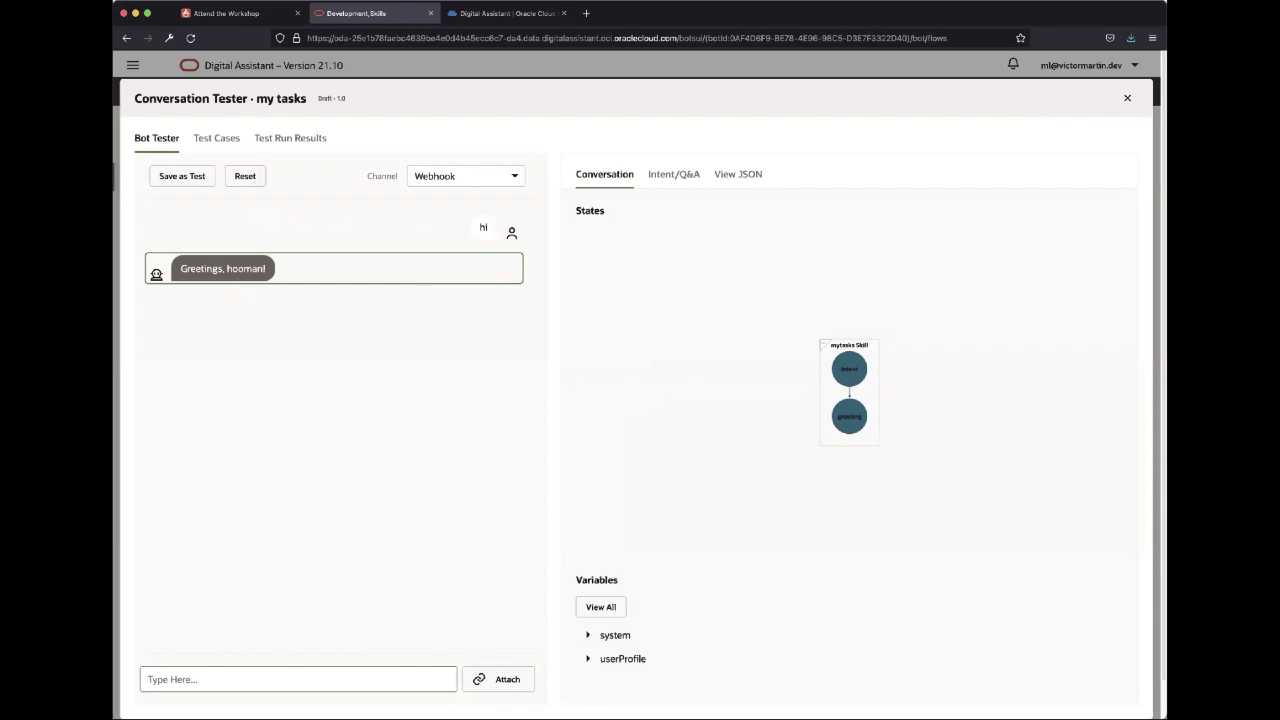
type("my tasks")
key("Return")
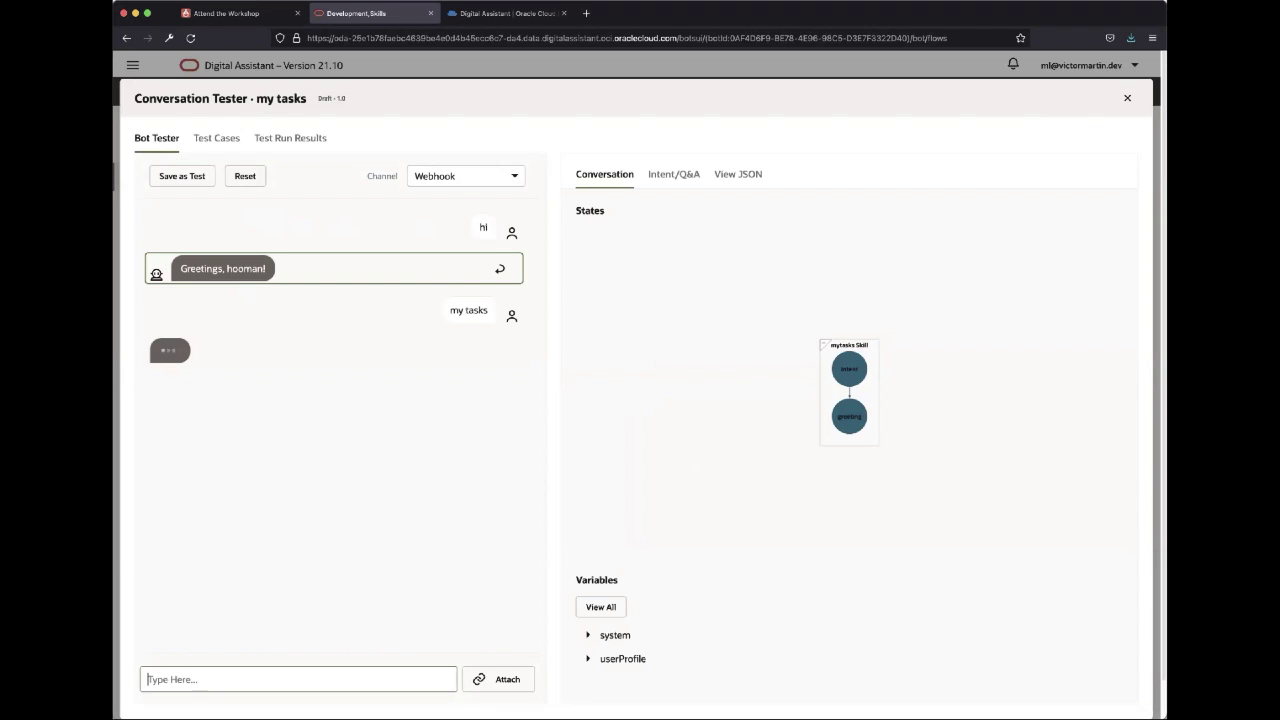